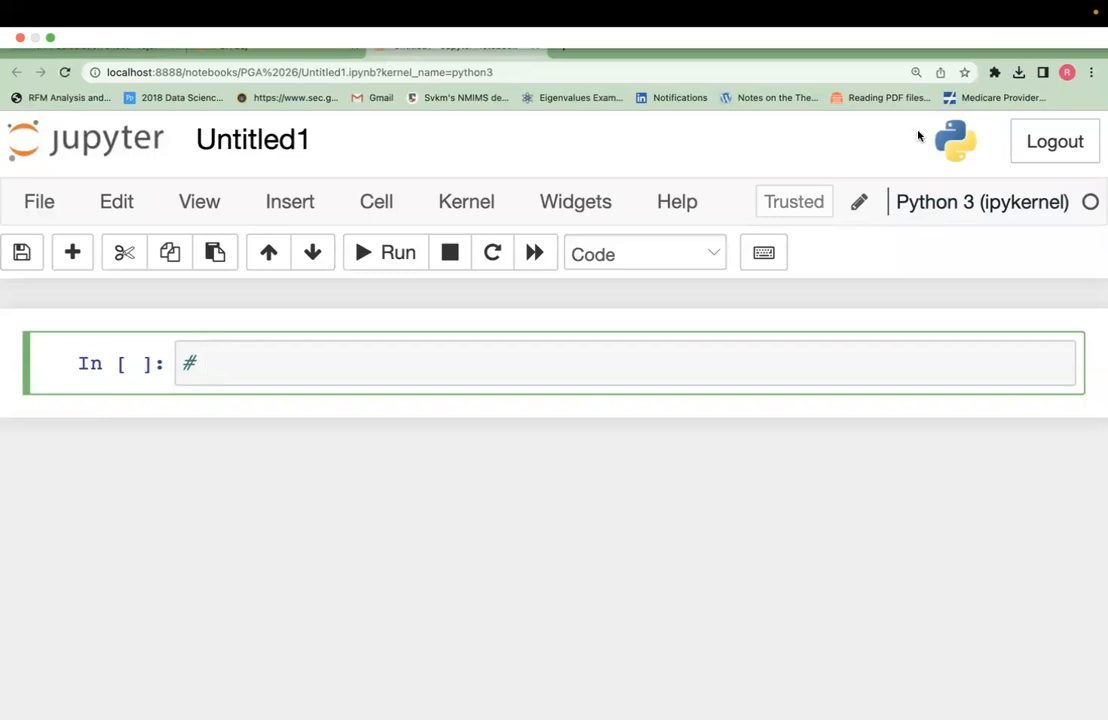
Write a comment on Machine Learning - Unsupervised Learning: no understanding of data, dependent variable or types of independent variable, nor which algorithm to implement.
{"action": "type", "text": "Machine Learning - Un"}
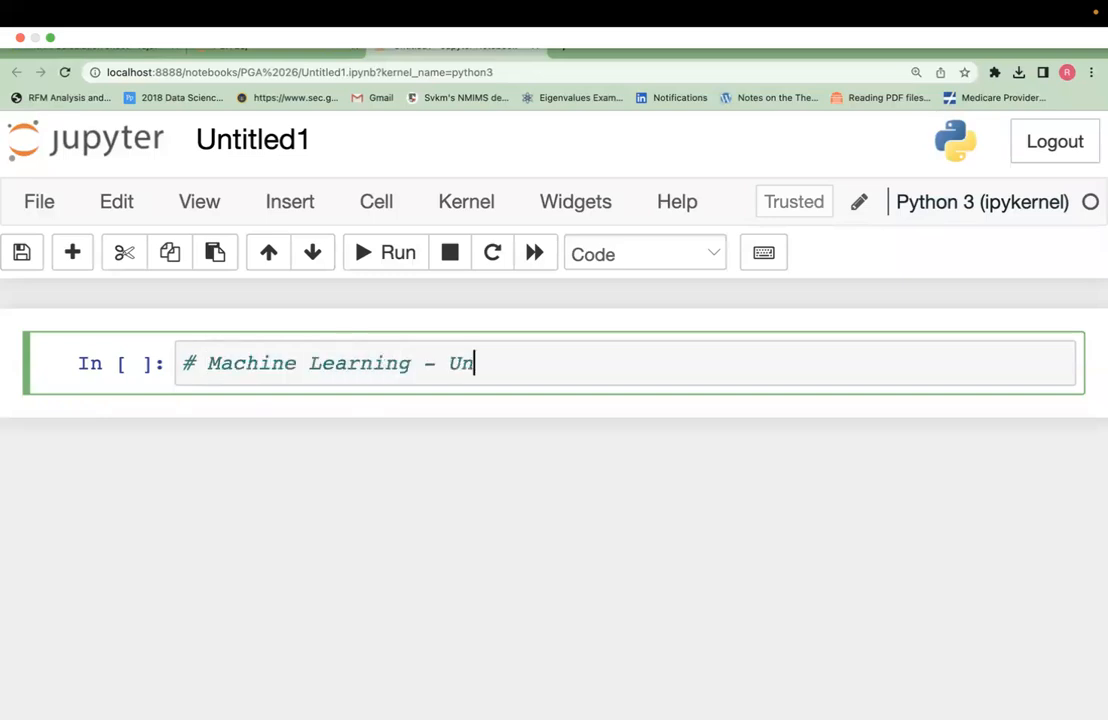
{"action": "type", "text": "supervis"}
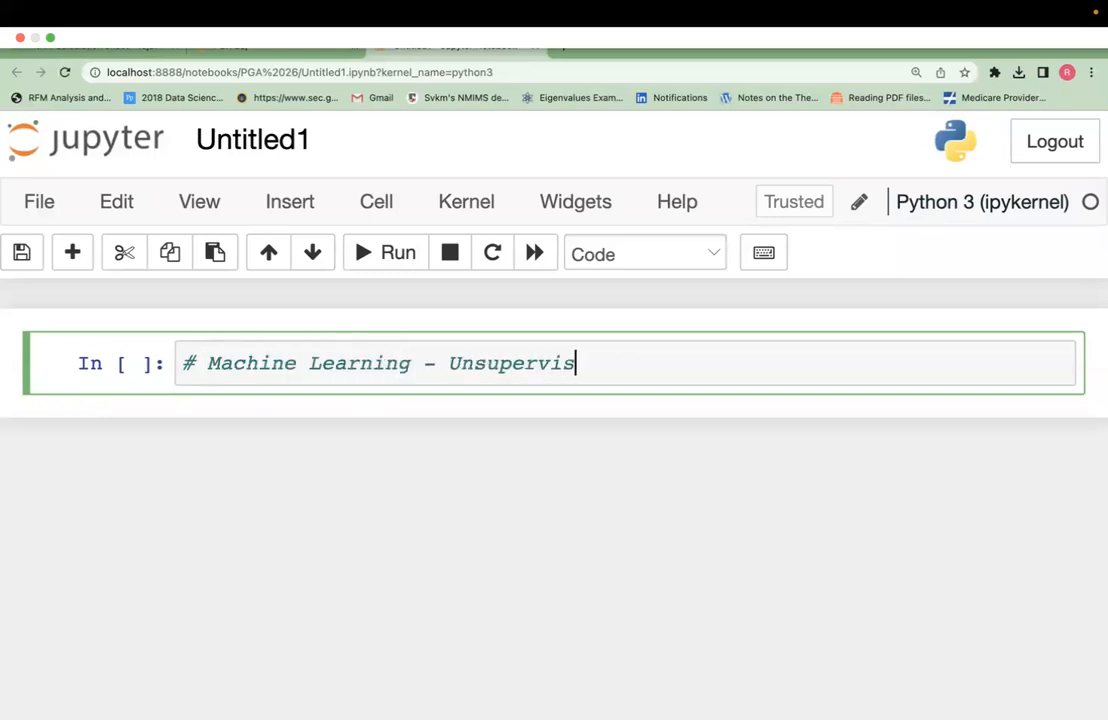
{"action": "type", "text": "ed Learning - No under"}
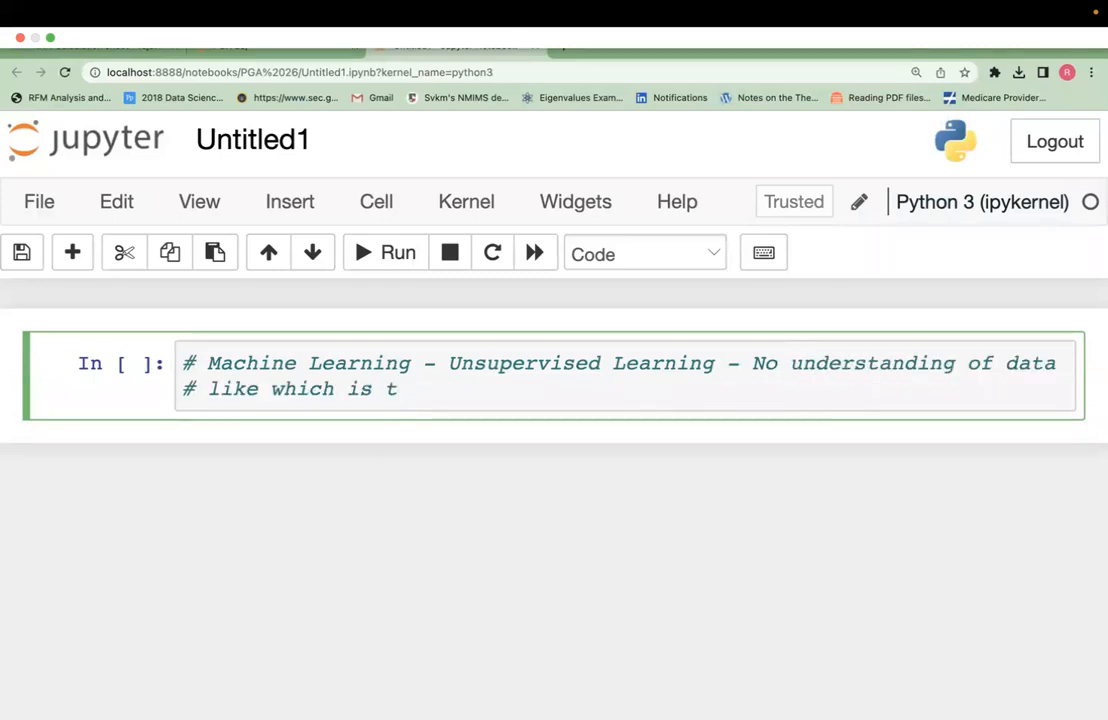
{"action": "type", "text": "he dependent variable or types of independent variable or types of indep"}
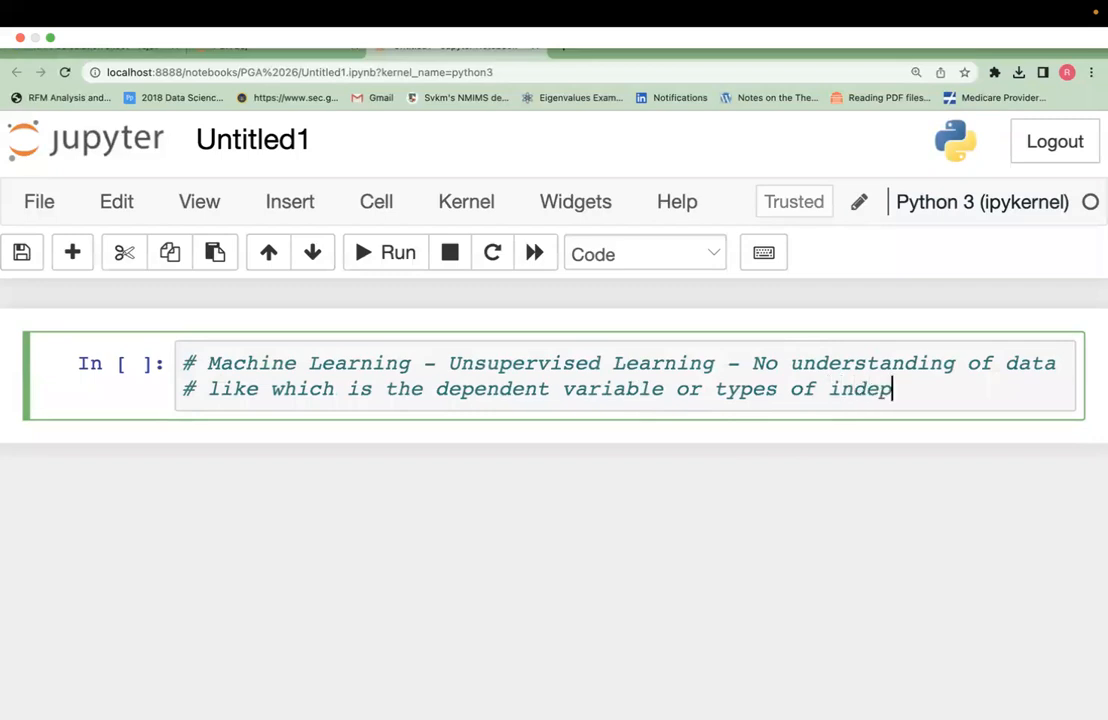
{"action": "key", "text": "Return"}
{"action": "type", "text": "# and also"}
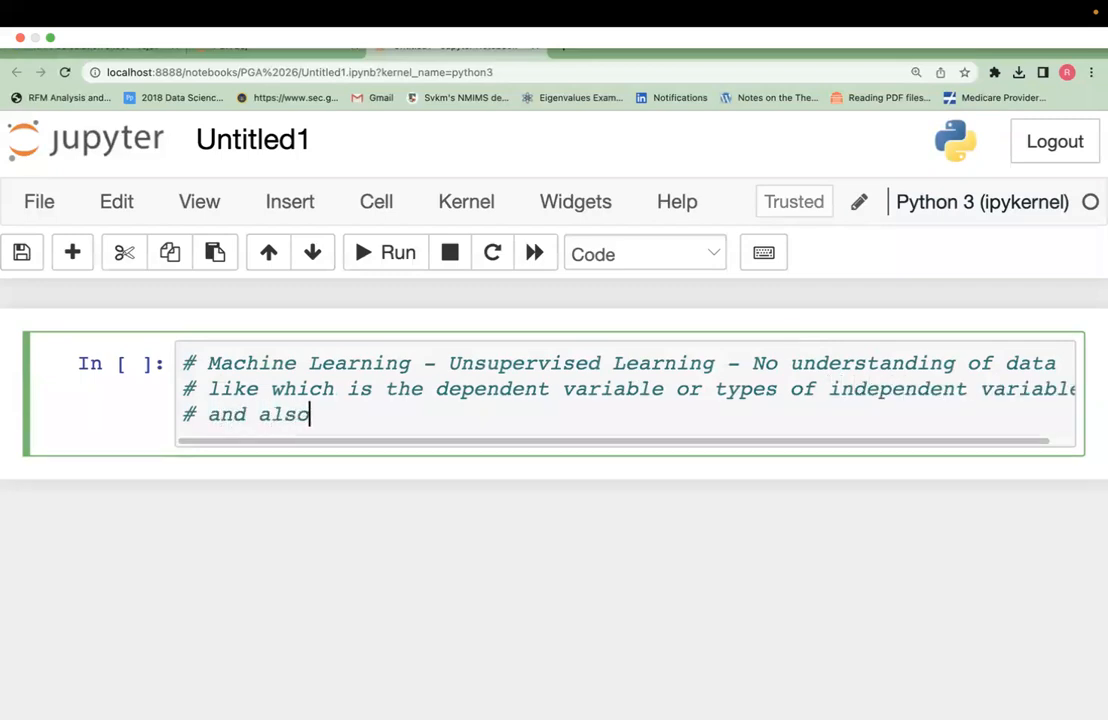
{"action": "type", "text": " do not know"}
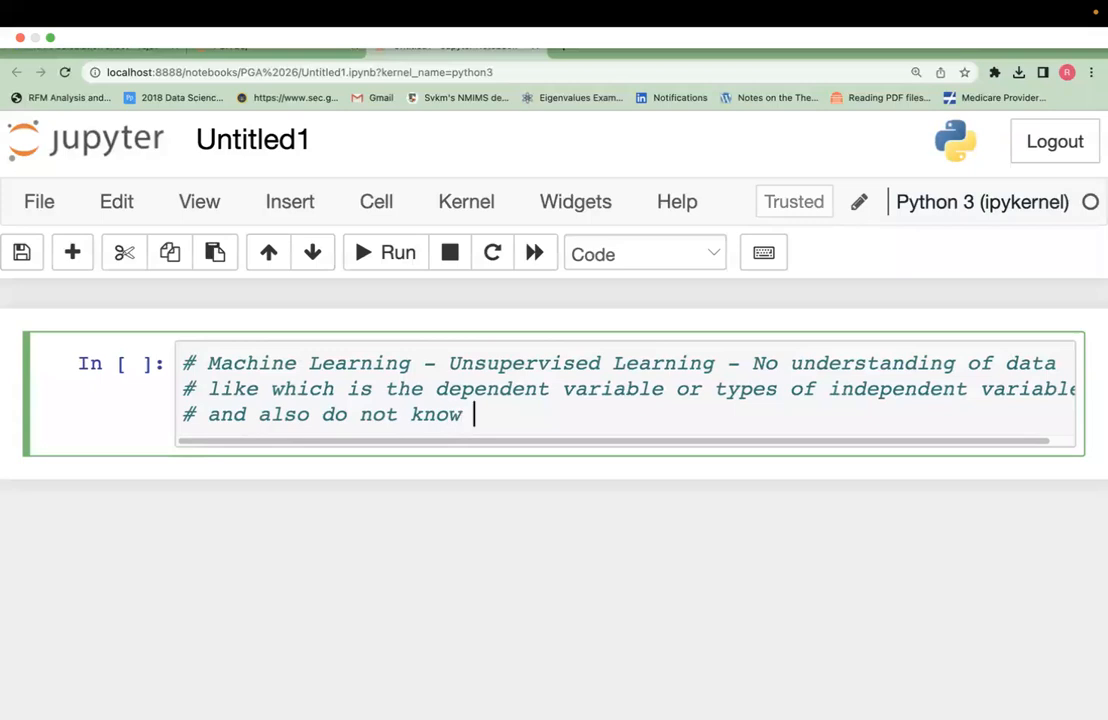
{"action": "type", "text": " which algorithm to implement."}
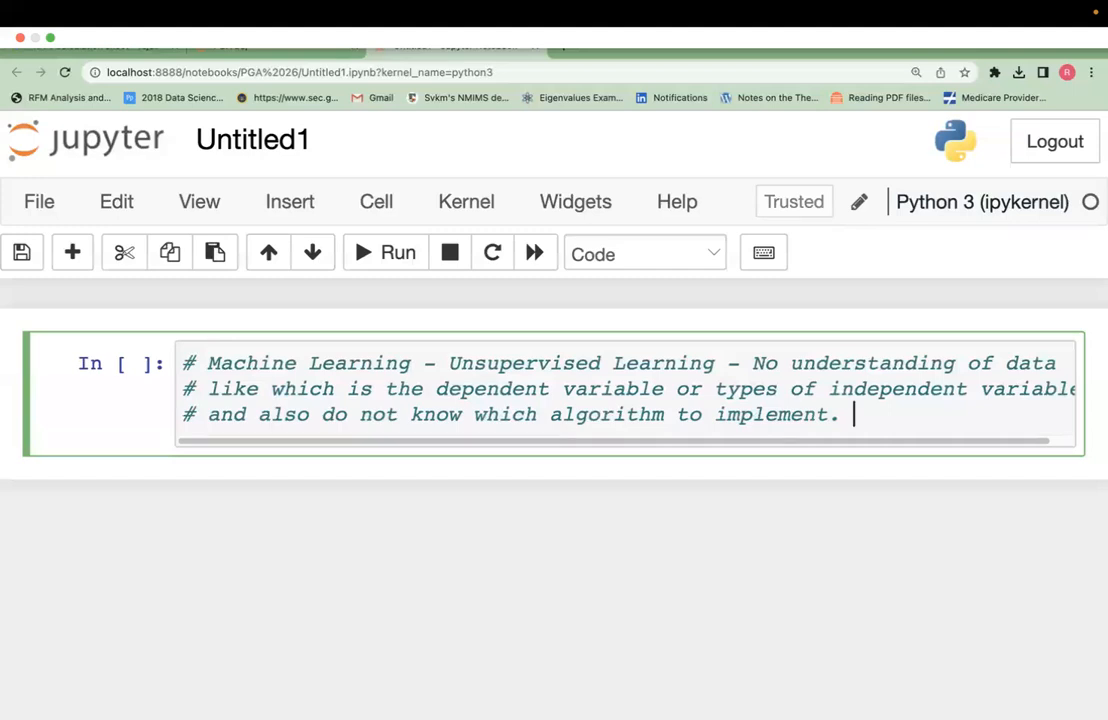
Add a comment stating "Clustering Algorithms are used and these algorithms cluster or group data based on similarities.".
{"action": "key", "text": "Return"}
{"action": "type", "text": "# "}
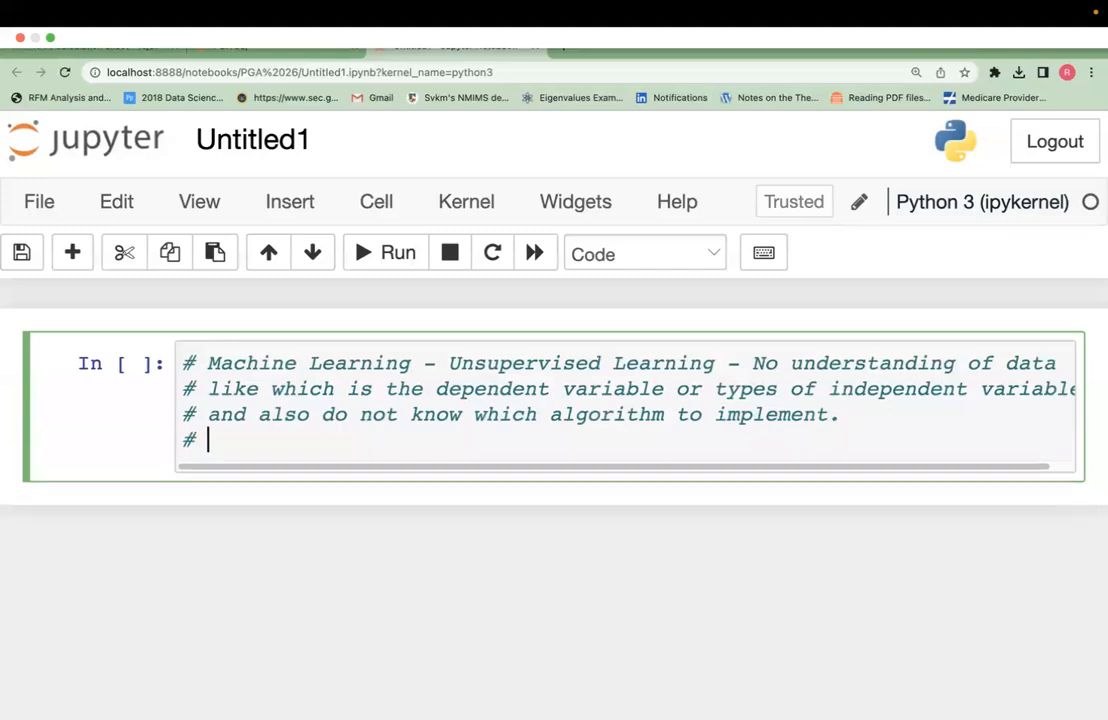
{"action": "type", "text": "Clustering Algorithms are used and the"}
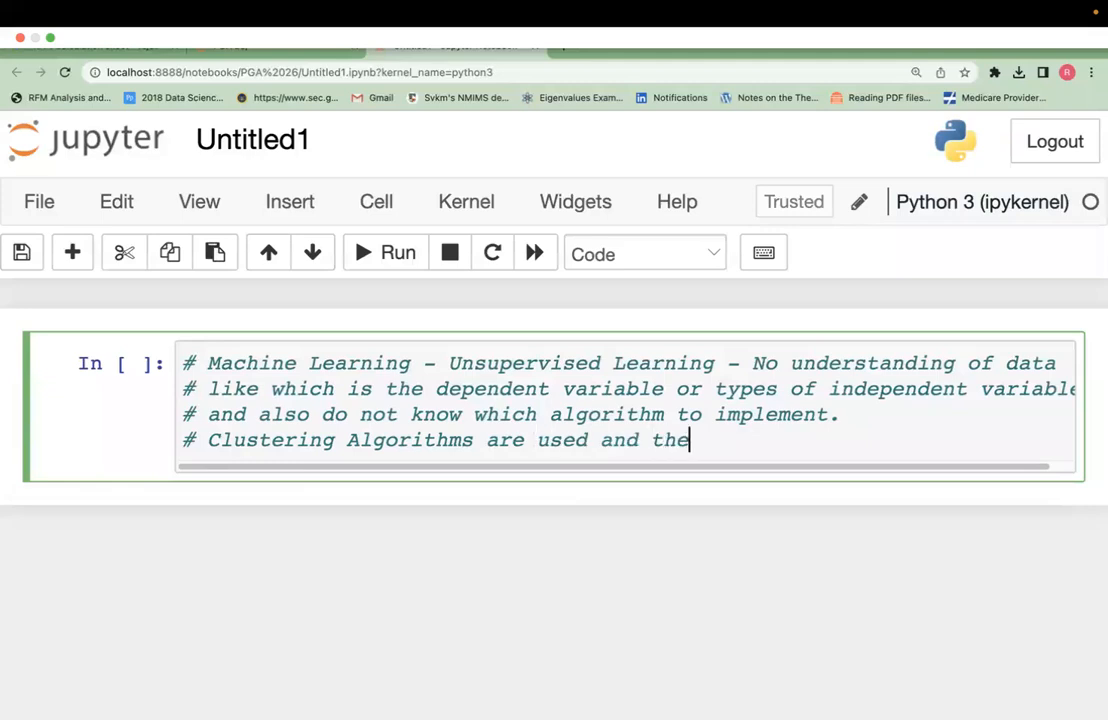
{"action": "type", "text": "se algorithms cluster or"}
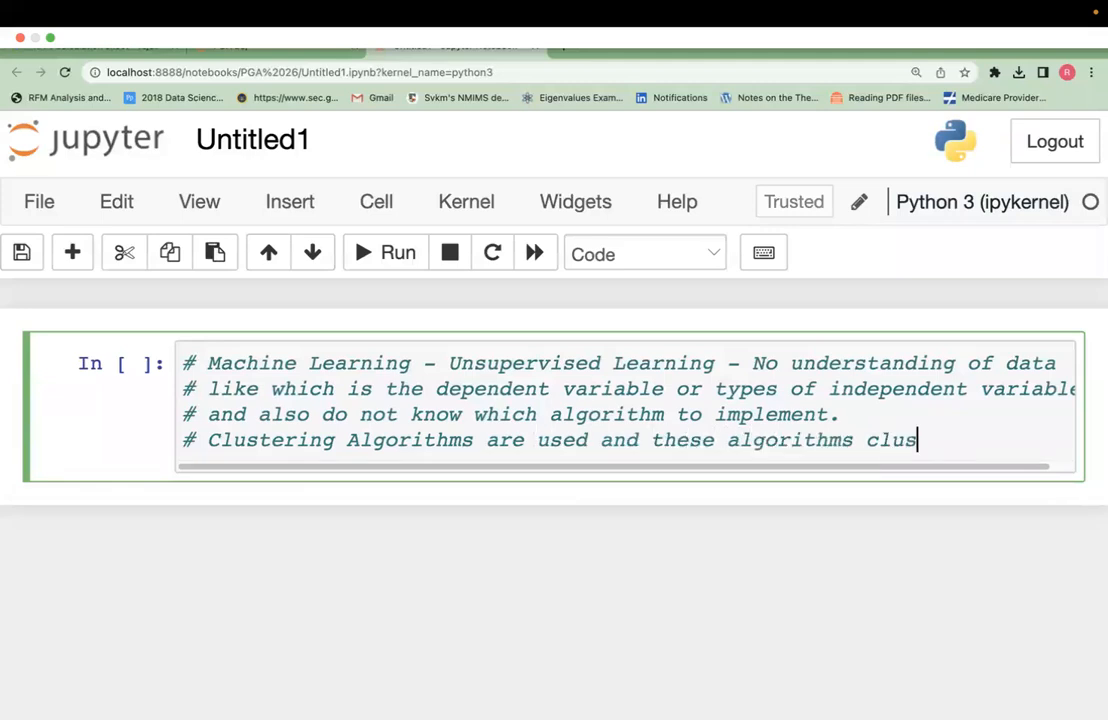
{"action": "key", "text": "Return"}
{"action": "type", "text": "# group data based on similarities."}
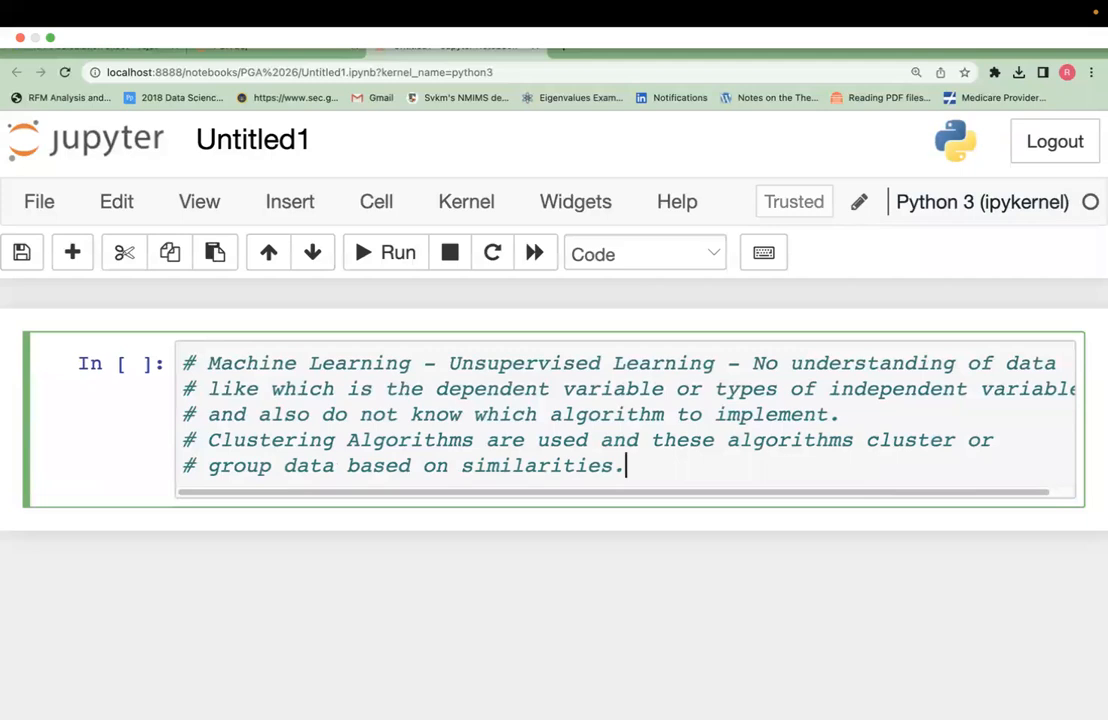
Add a comment listing the algorithms as Distance based like K means, Hierarchical Clustering, and Density based clustering like DBSCAN,etc.
{"action": "key", "text": "Return"}
{"action": "type", "text": "# Alg"}
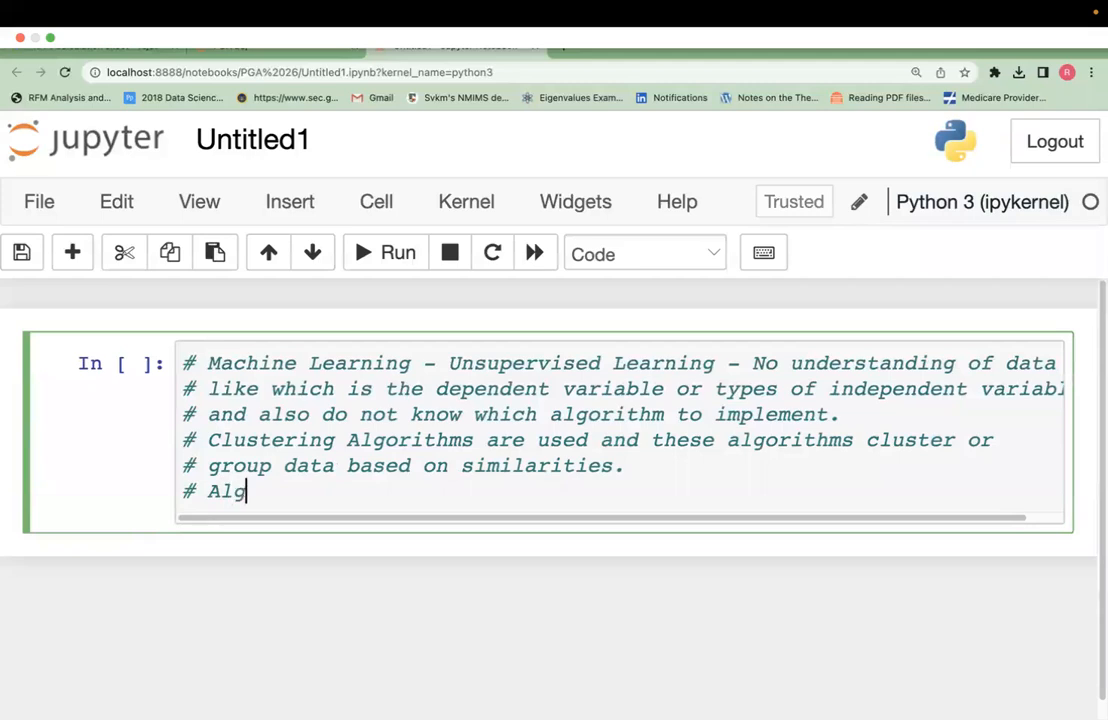
{"action": "type", "text": "orithms are K means, Hierarc"}
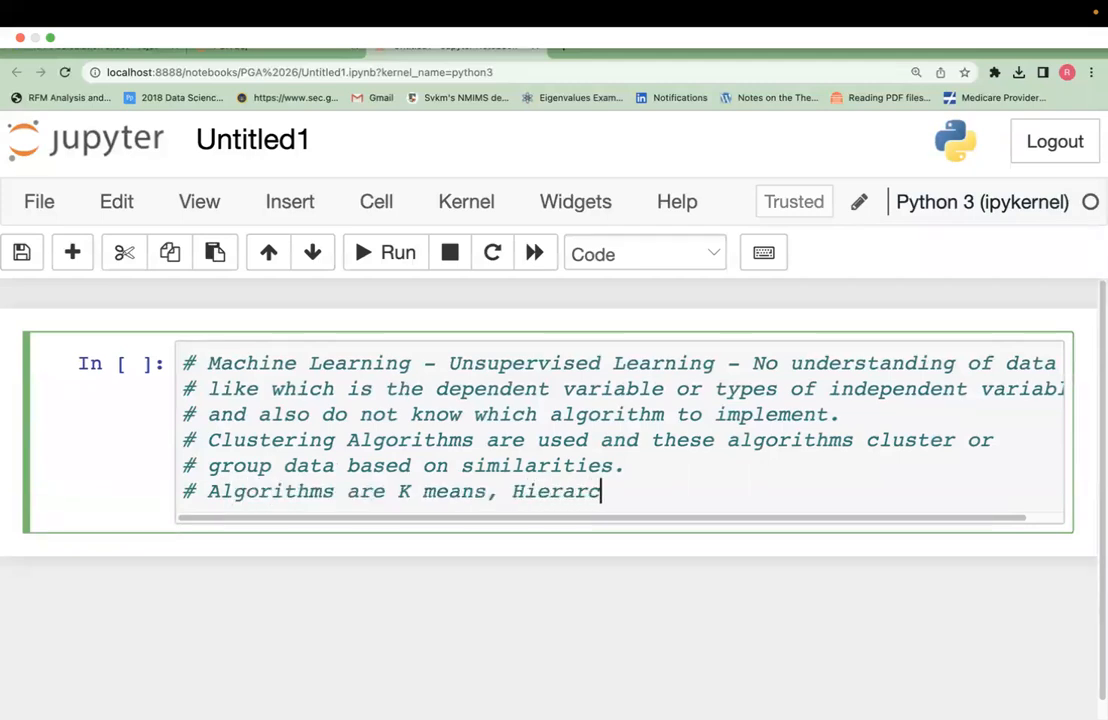
{"action": "type", "text": "hical Clustering, Density based #"}
{"action": "key", "text": "Return"}
{"action": "type", "text": "# clustering like DBSCAN,etc."}
{"action": "key", "text": "Return"}
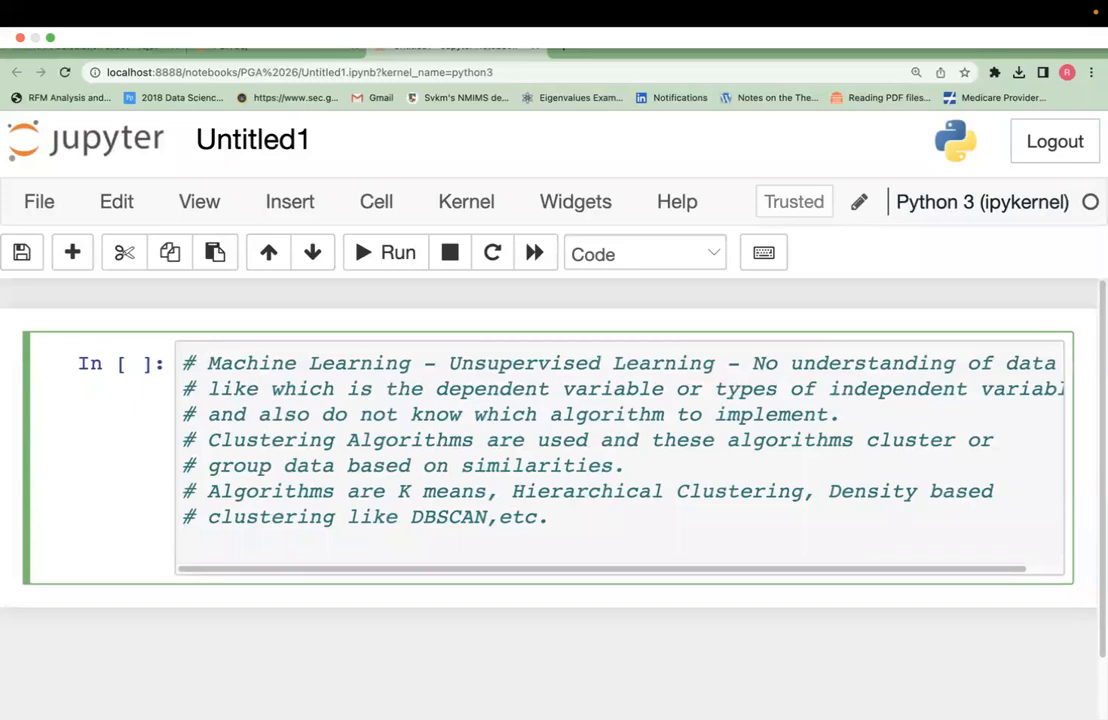
{"action": "type", "text": "# "}
{"action": "type", "text": "istance based like"}
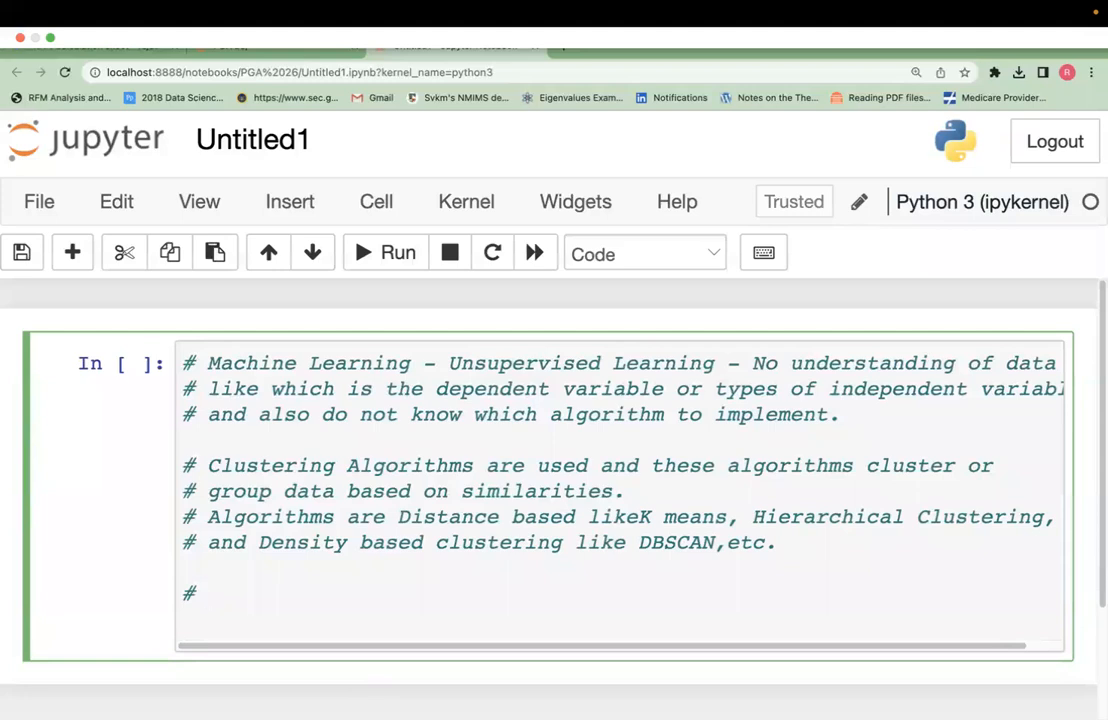
Add a comment defining K-Means as an iterative algorithm dividing unlabeled data into clusters, each data belonging to only one similar group, and save the notebook.
{"action": "type", "text": "K-Means"}
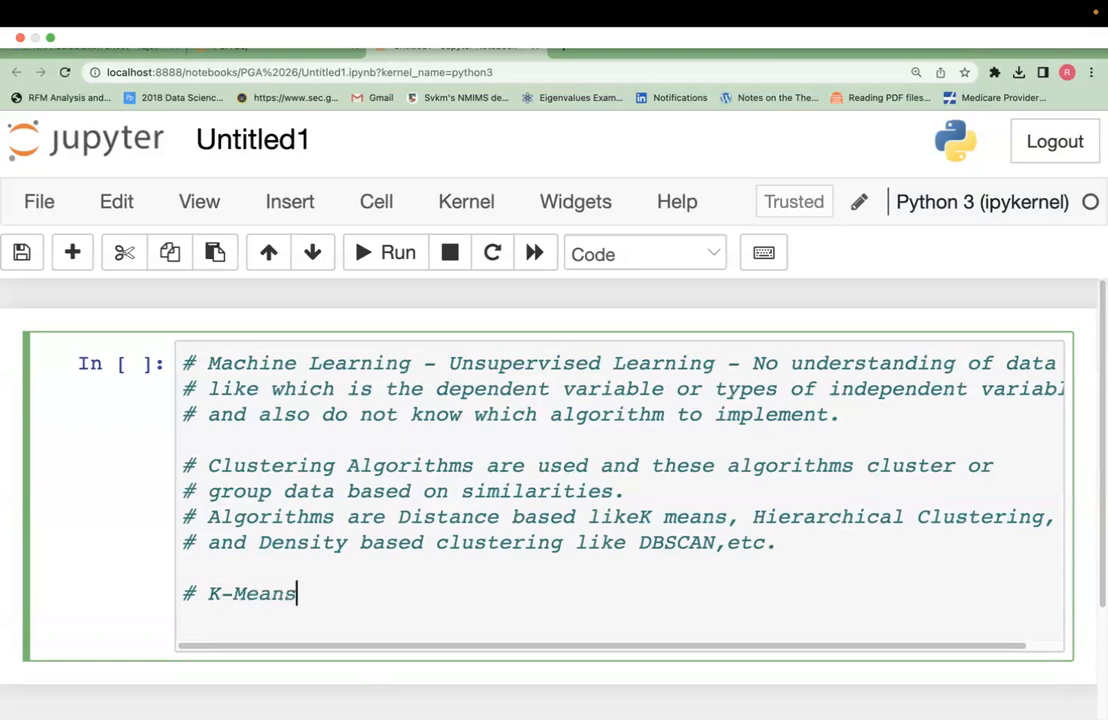
{"action": "type", "text": " is an "}
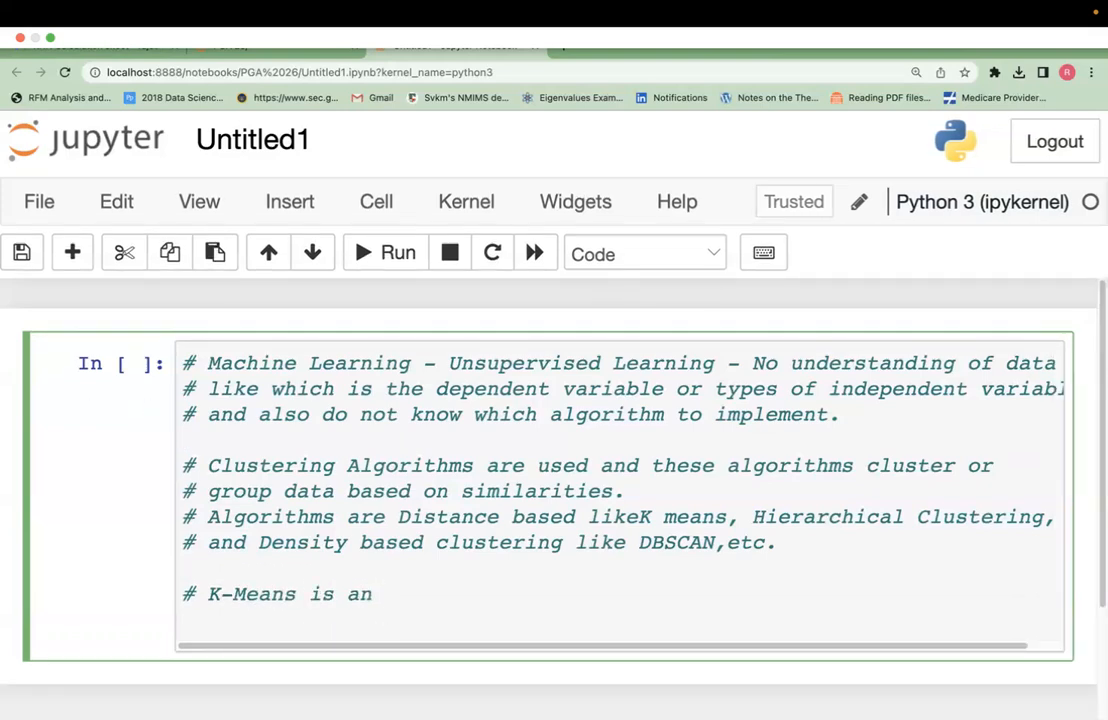
{"action": "type", "text": "iterative algorithm that divides unlab"}
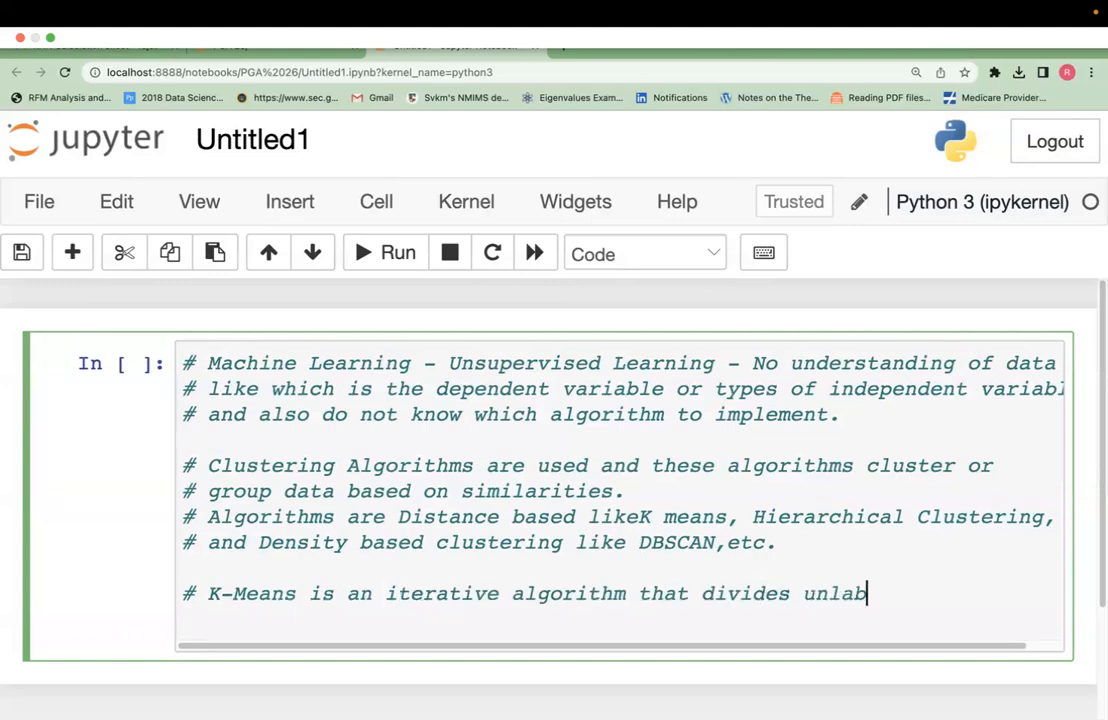
{"action": "type", "text": "eled data into"}
{"action": "key", "text": "Return"}
{"action": "type", "text": "# different clusters in such a way that each data belongs to only"}
{"action": "key", "text": "Return"}
{"action": "type", "text": "# one group or cluster that has similar properies."}
{"action": "key", "text": "Return"}
{"action": "key", "text": "Return"}
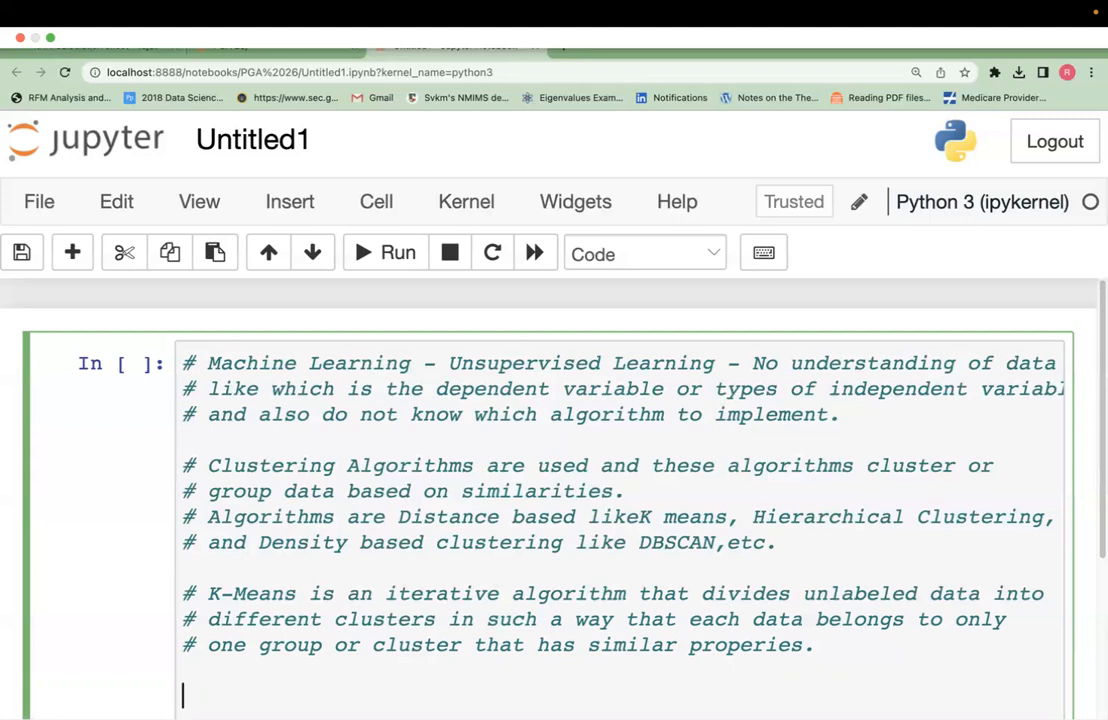
{"action": "key", "text": "super+s"}
Add a comment that it is a centroid based algorithm where each cluster will have a centroid or midpoint from which distance is calculated.
{"action": "left_click_drag", "start_coordinate": [1102, 450], "coordinate": [1102, 507]}
{"action": "type", "text": "# "}
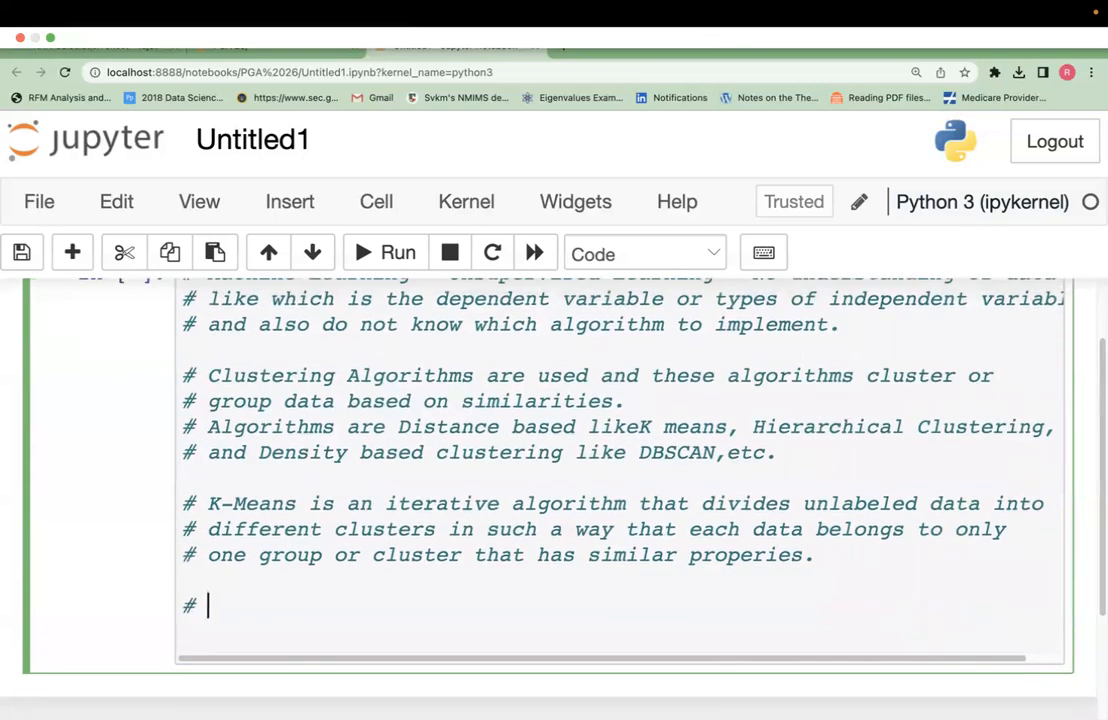
{"action": "type", "text": "It is a centroid based algorithm where in each"}
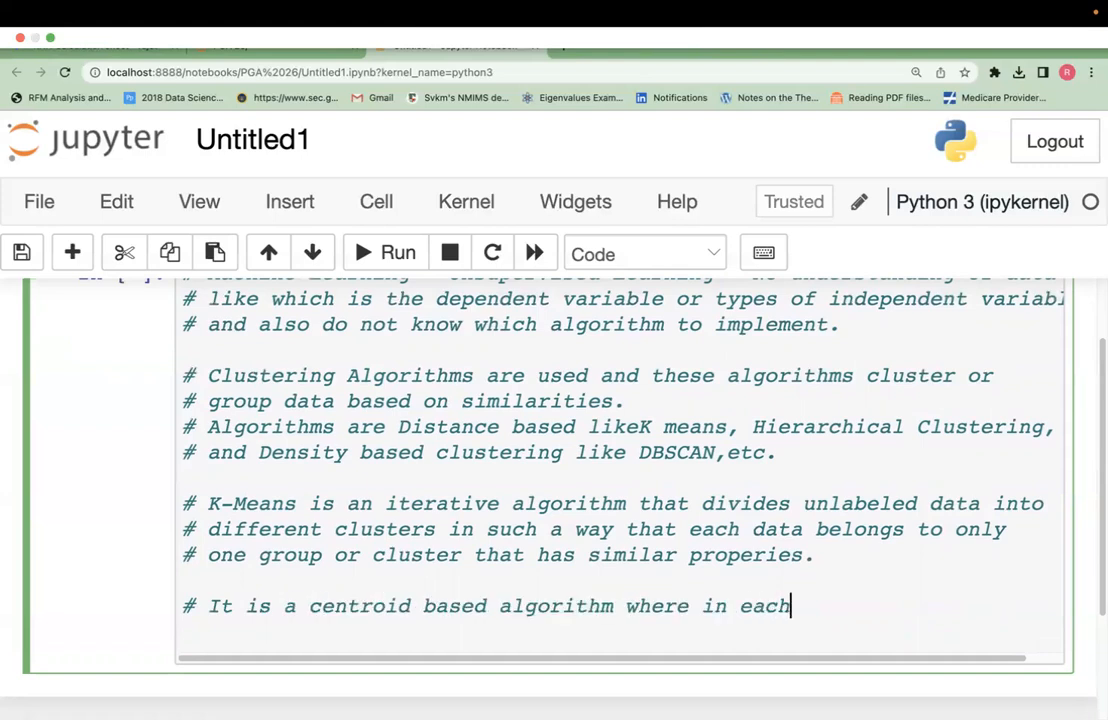
{"action": "type", "text": " cluster will have"}
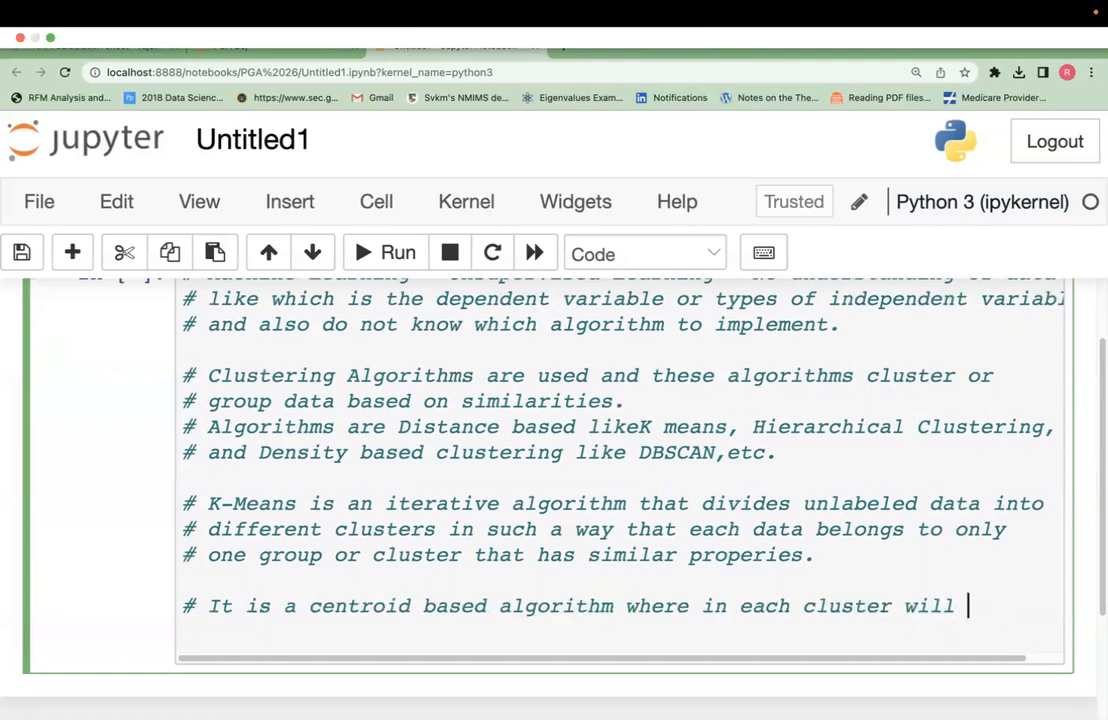
{"action": "key", "text": "Return"}
{"action": "type", "text": "# a centroid or "}
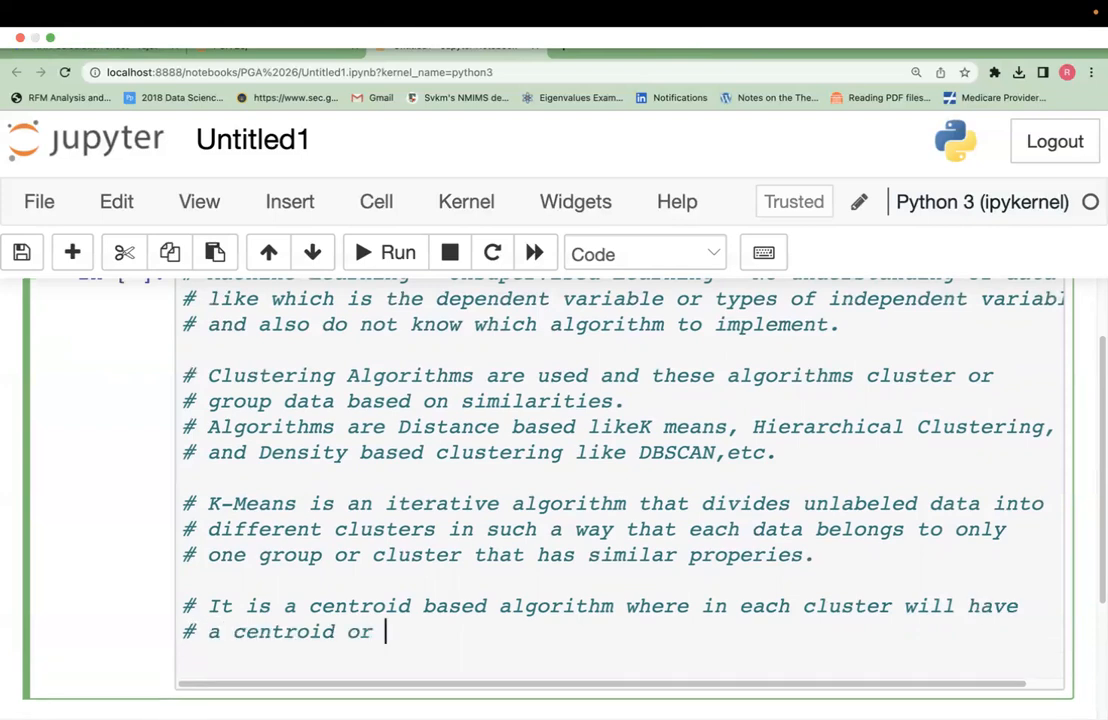
{"action": "type", "text": "midpoint from which distance is calculated."}
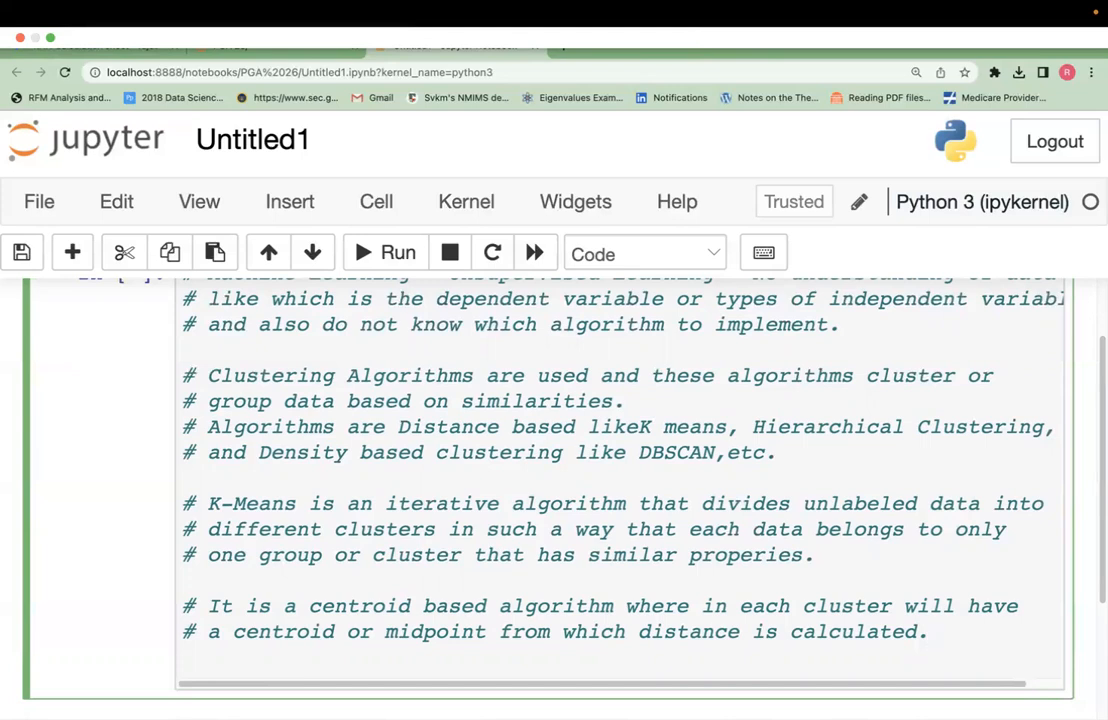
Continue the comment with the algorithm's objective: to minimize sum square of distance between data points and corresponding cluster centroid.
{"action": "type", "text": "the"}
{"action": "key", "text": "BackSpace"}
{"action": "key", "text": "BackSpace"}
{"action": "key", "text": "BackSpace"}
{"action": "key", "text": "BackSpace"}
{"action": "type", "text": "The"}
{"action": "key", "text": "Return"}
{"action": "type", "text": "# objective of this "}
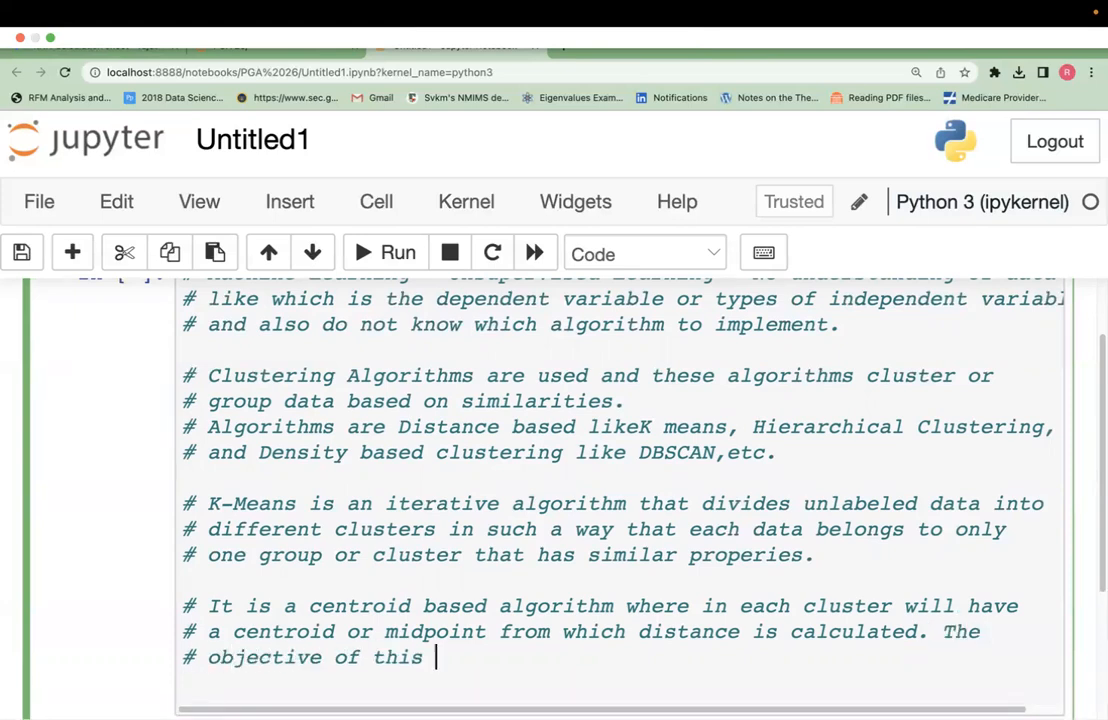
{"action": "type", "text": "algorithm is to mi"}
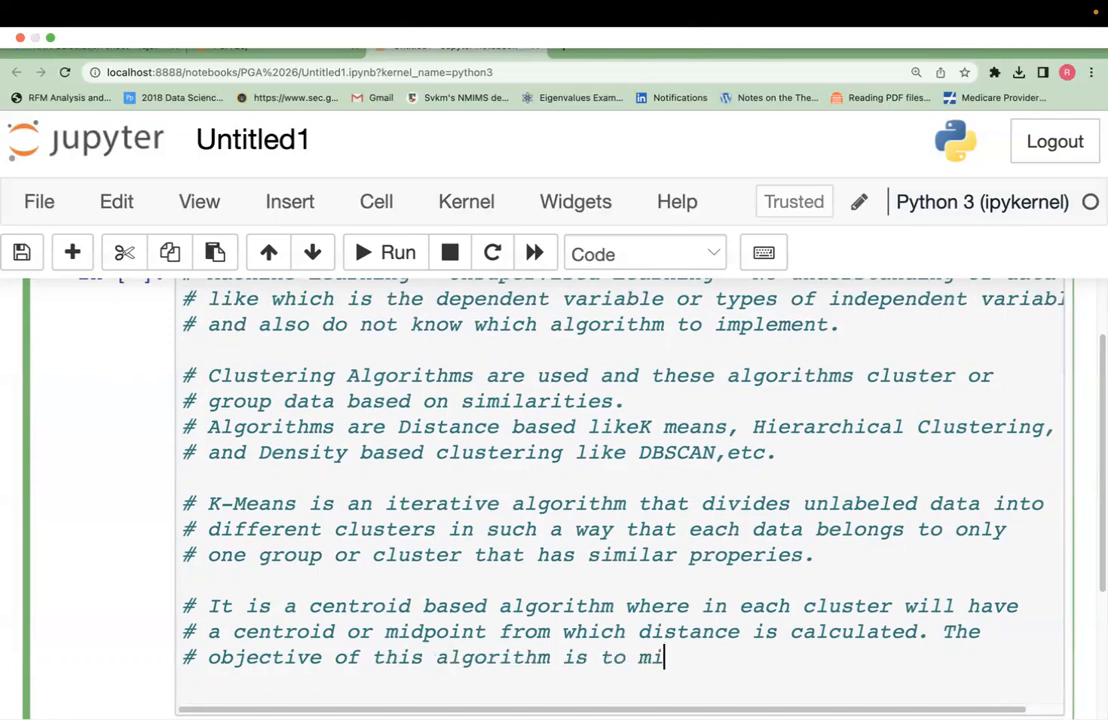
{"action": "type", "text": "nimize sum square of distance"}
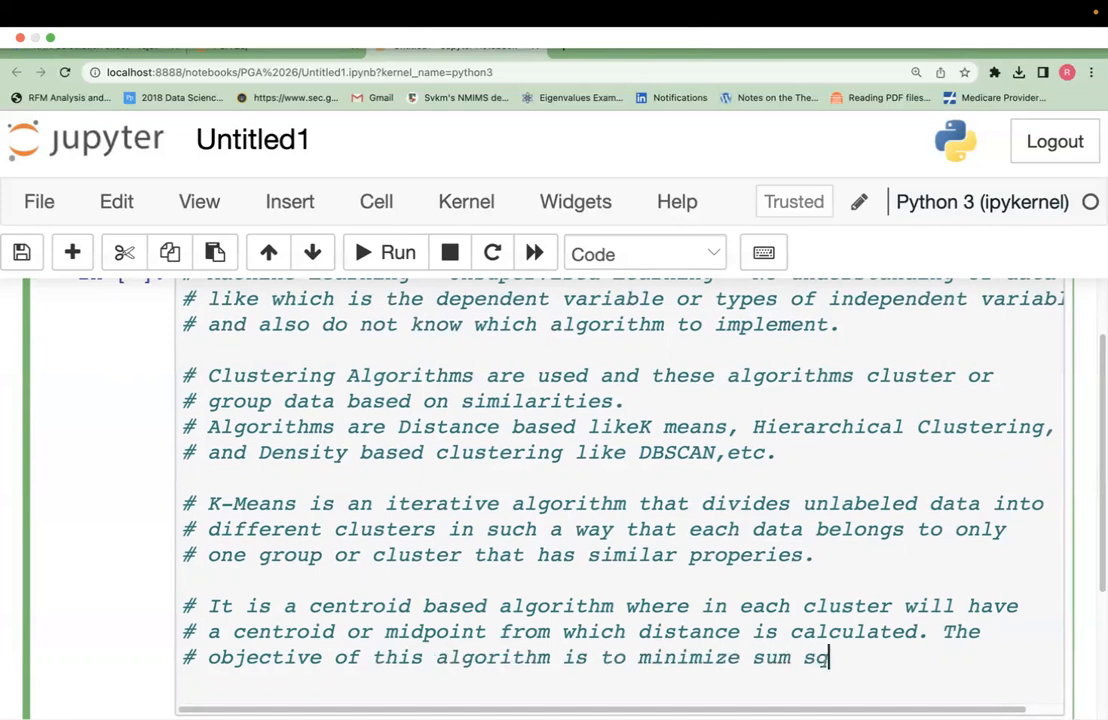
{"action": "key", "text": "Return"}
{"action": "type", "text": "# between dat"}
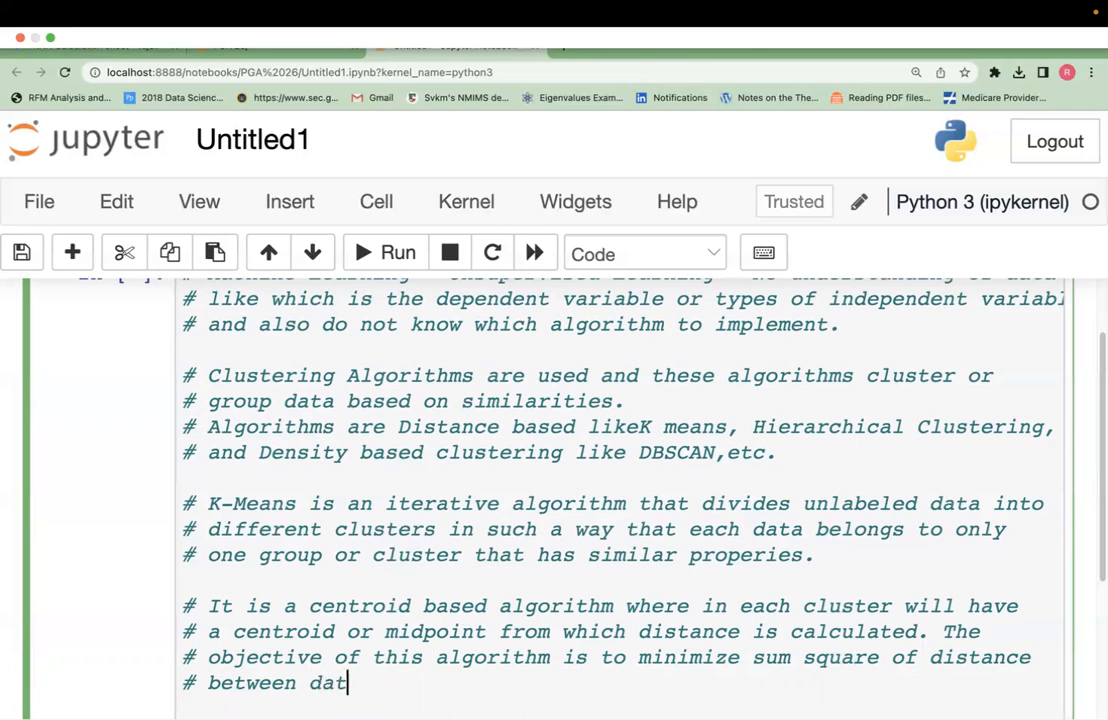
{"action": "type", "text": "a points and corresponding cluster centroid."}
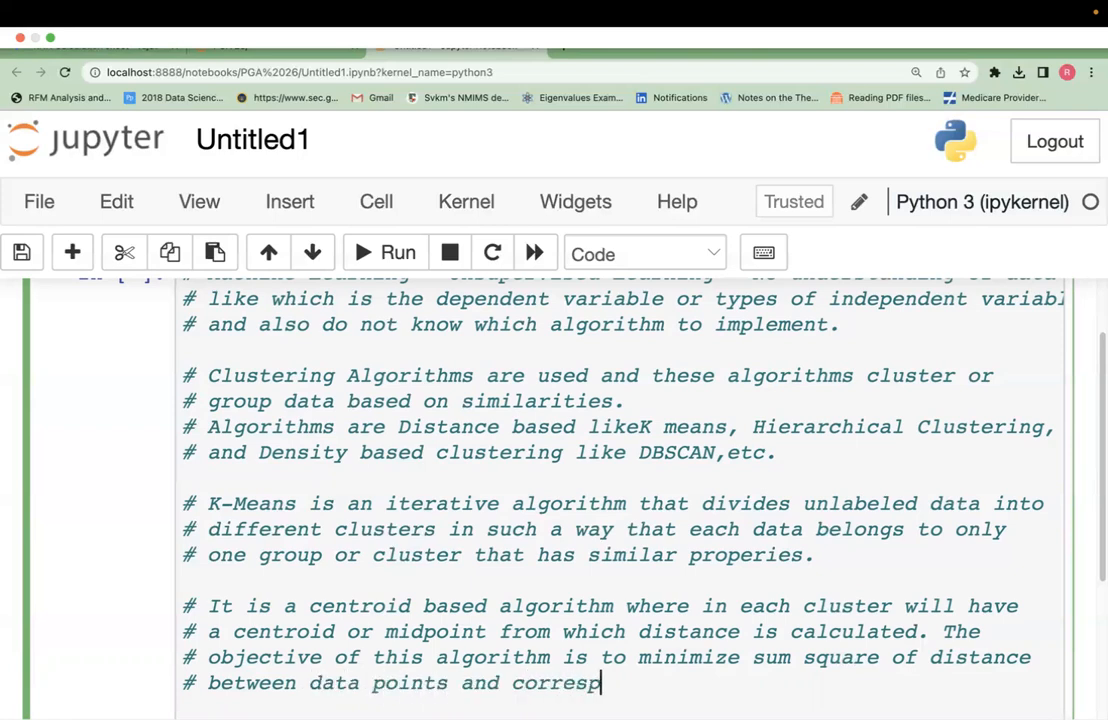
Add a comment stating that the value of K is an integer which represents number of clusters.
{"action": "key", "text": "Return"}
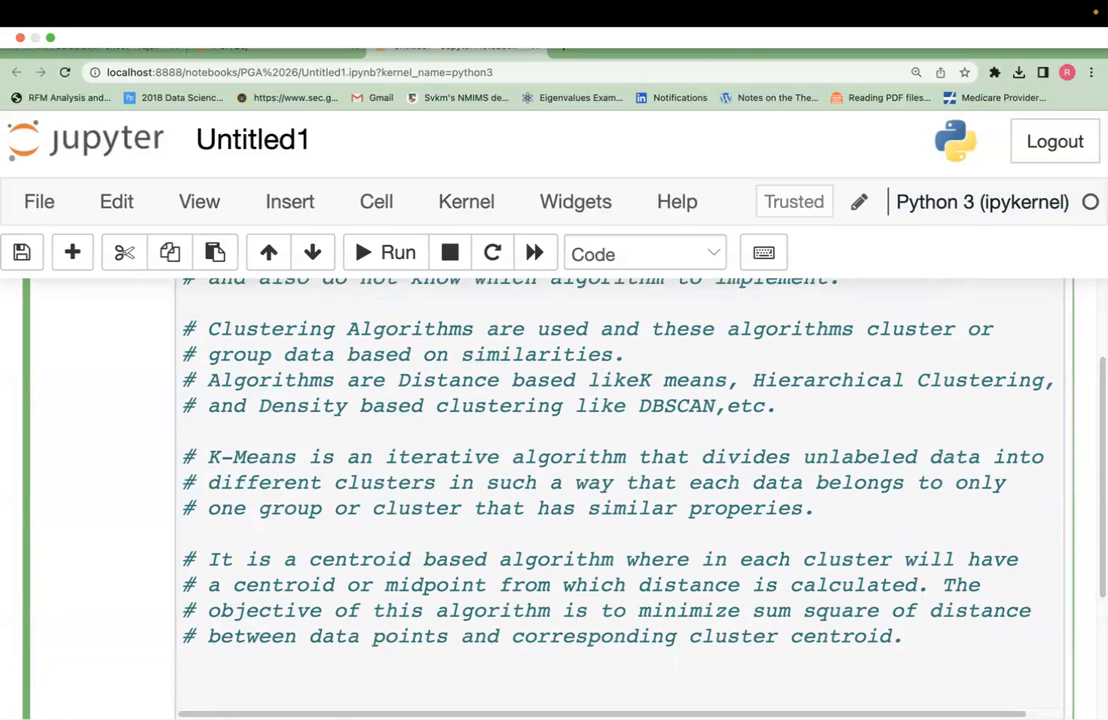
{"action": "key", "text": "Return"}
{"action": "type", "text": "# Val"}
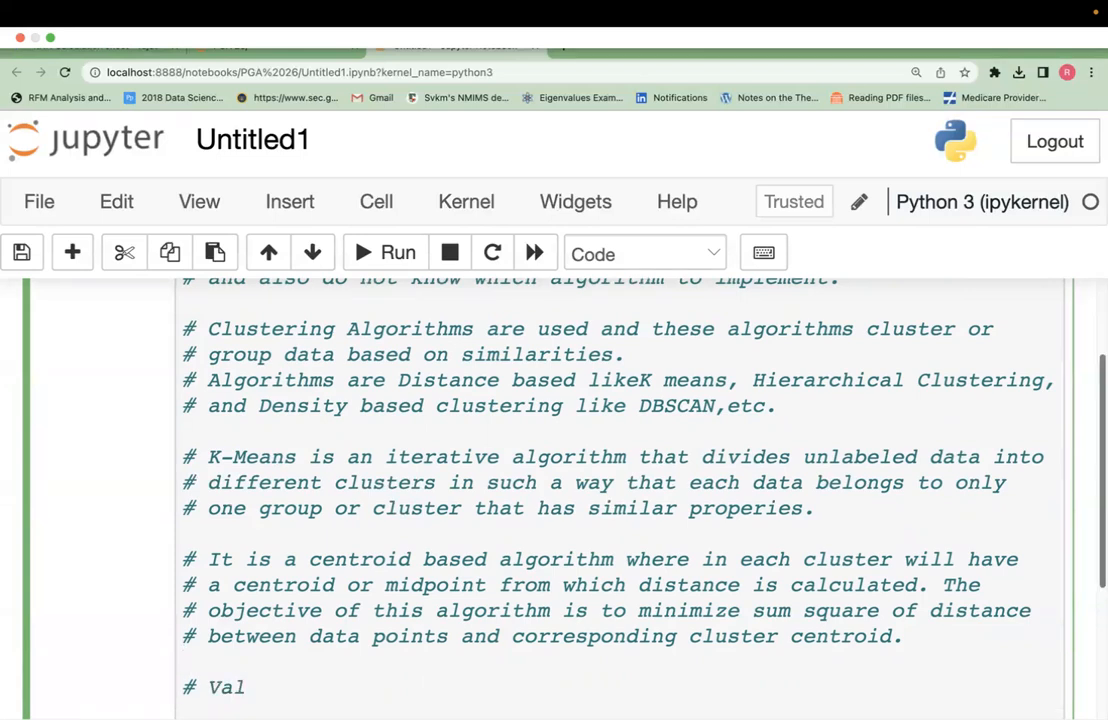
{"action": "type", "text": "ue of K is an "}
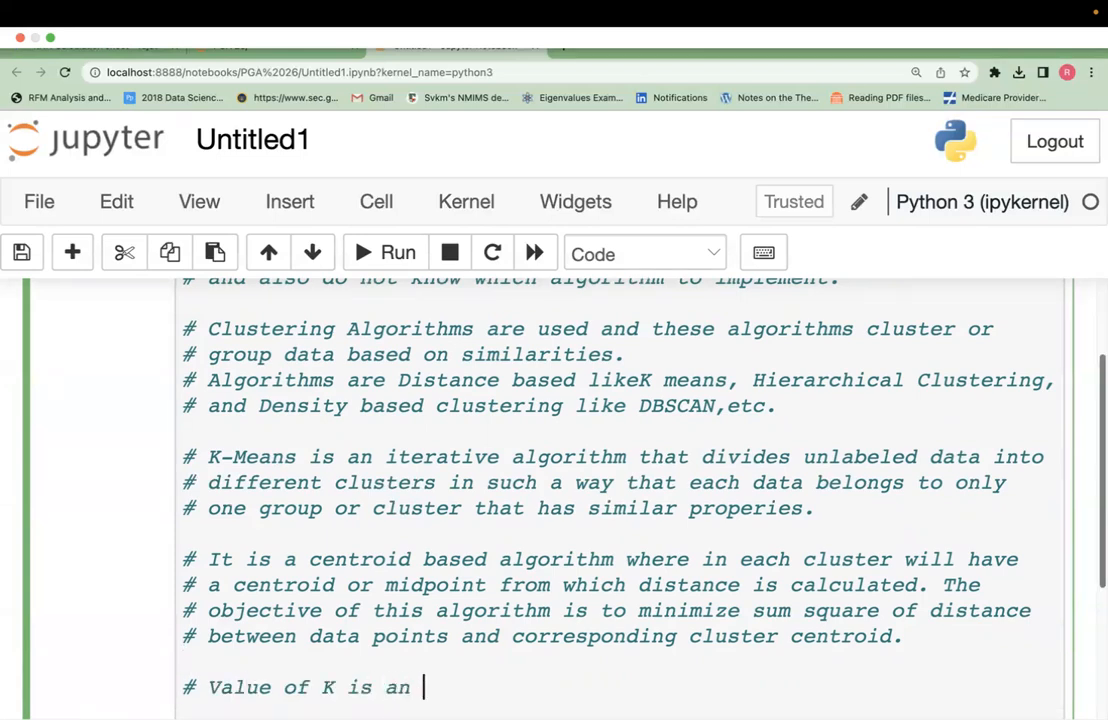
{"action": "type", "text": "integer which represents number of clusters"}
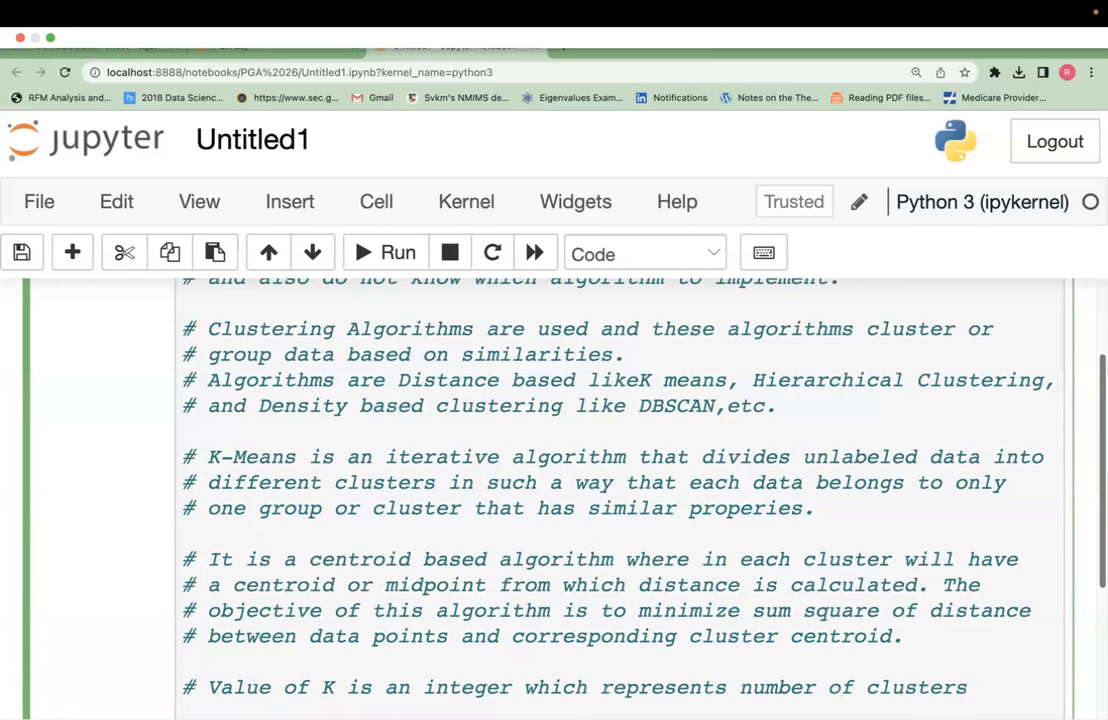
{"action": "scroll", "coordinate": [550, 450], "scroll_direction": "down", "scroll_amount": 3}
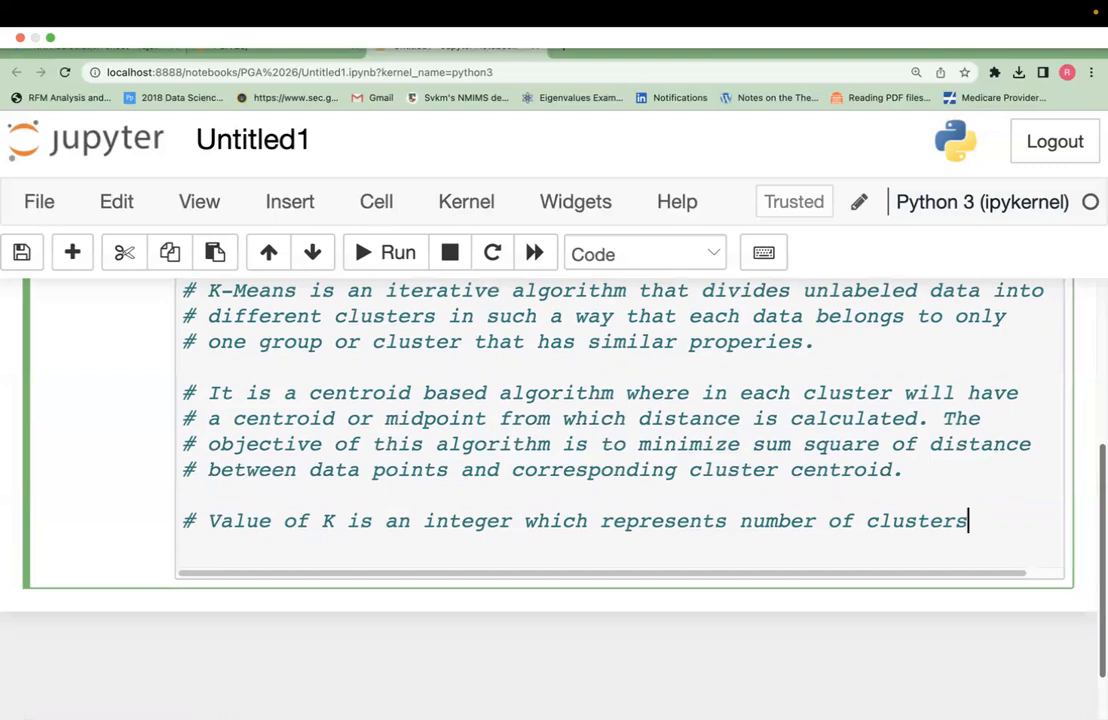
Continue the comment with "and it is decided through grid search or through elbow plot/scree plot." and run the cell.
{"action": "type", "text": "and"}
{"action": "key", "text": "Return"}
{"action": "type", "text": "# it i"}
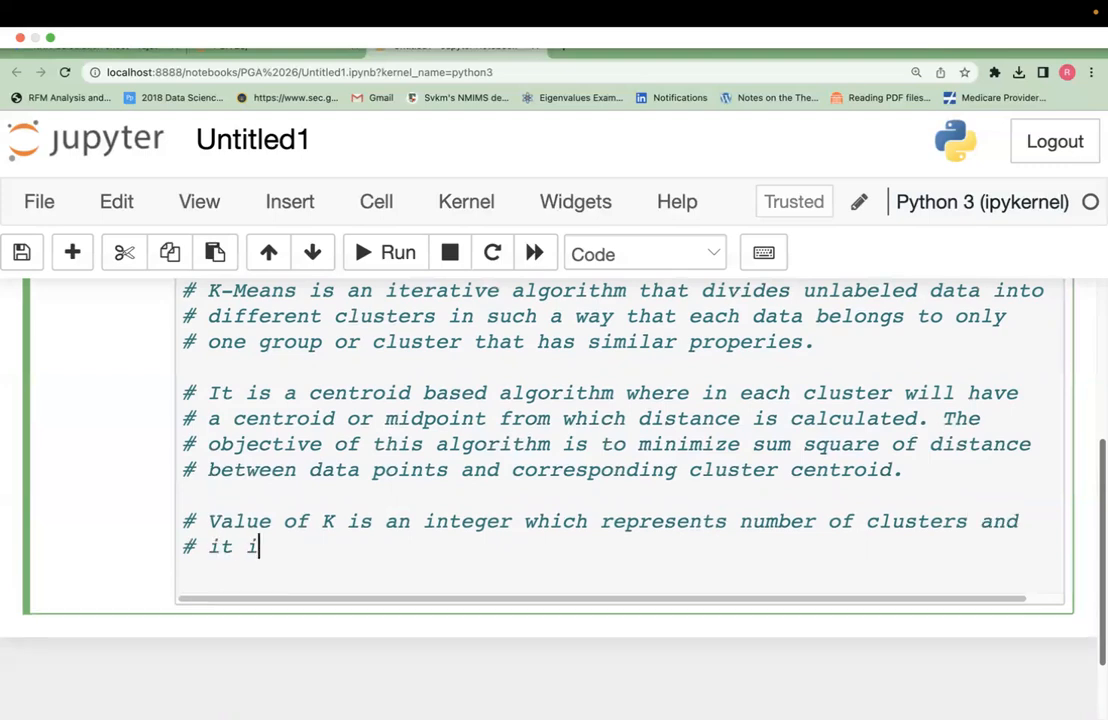
{"action": "type", "text": "s decided through grid search or "}
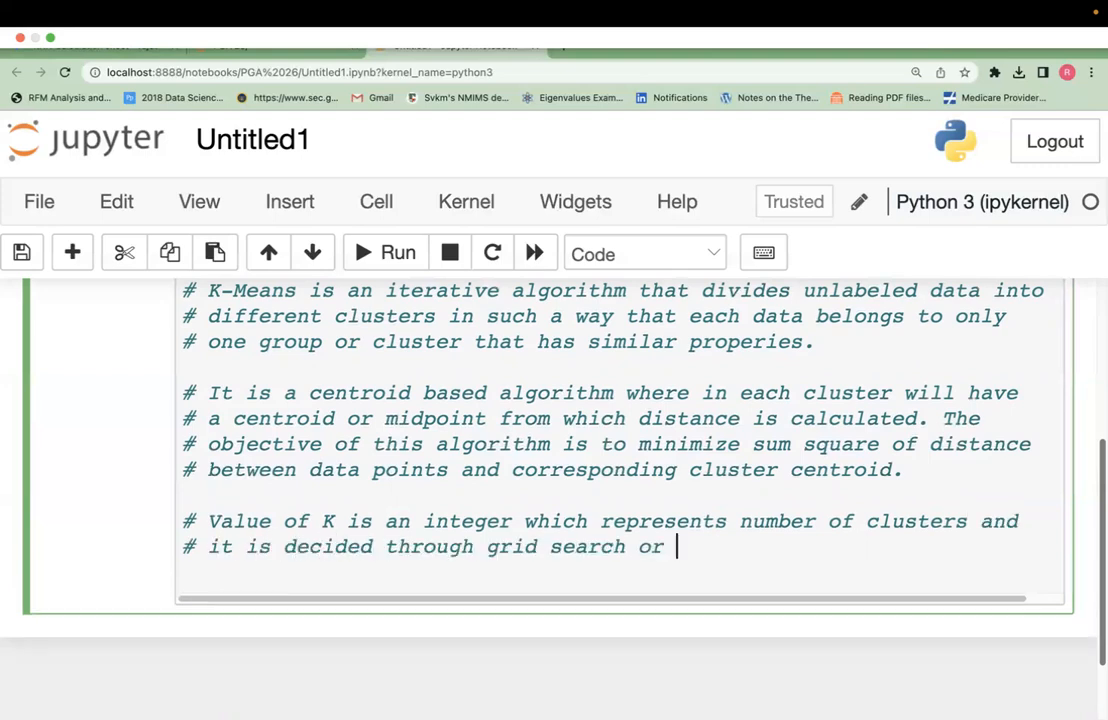
{"action": "type", "text": "through elbow plot/scree plot."}
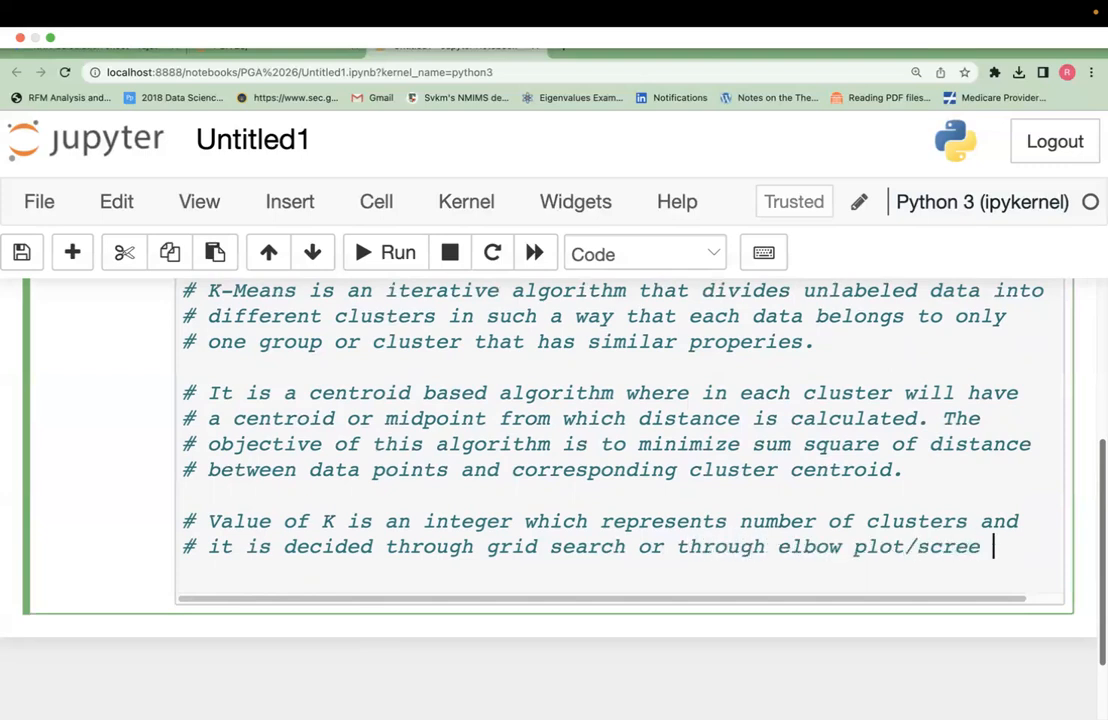
{"action": "key", "text": "shift+Return"}
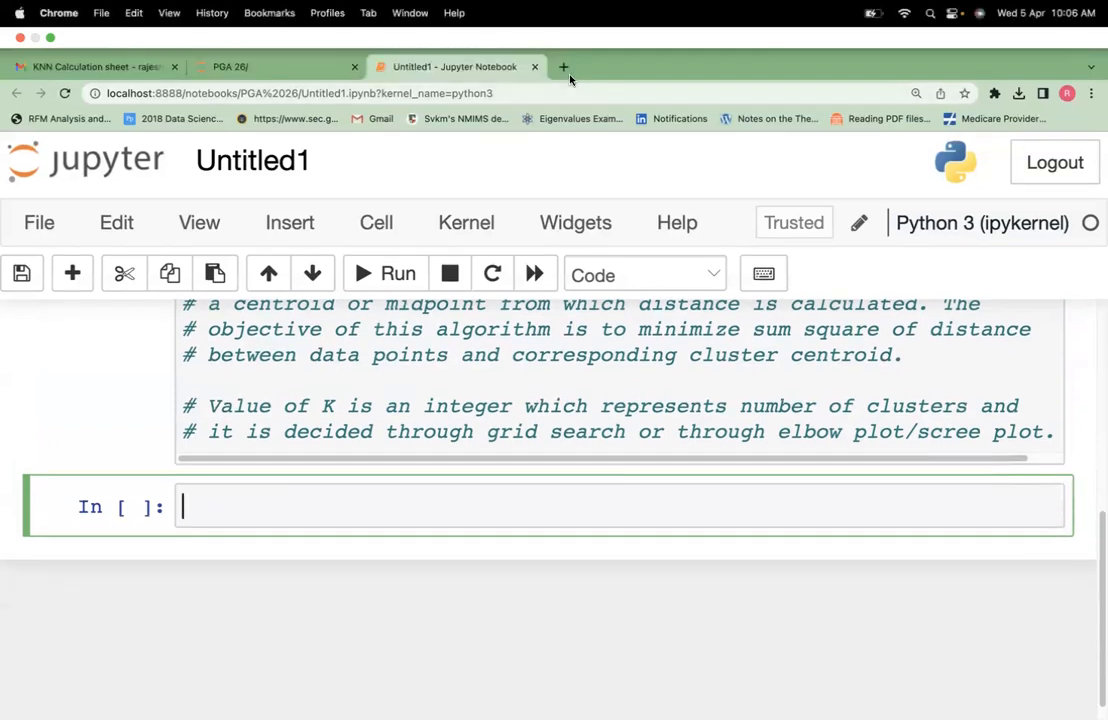
Open a new browser tab for an elbow plot search, and delete "/scree plot" from the notebook comment on the value of K.
{"action": "left_click", "coordinate": [564, 48]}
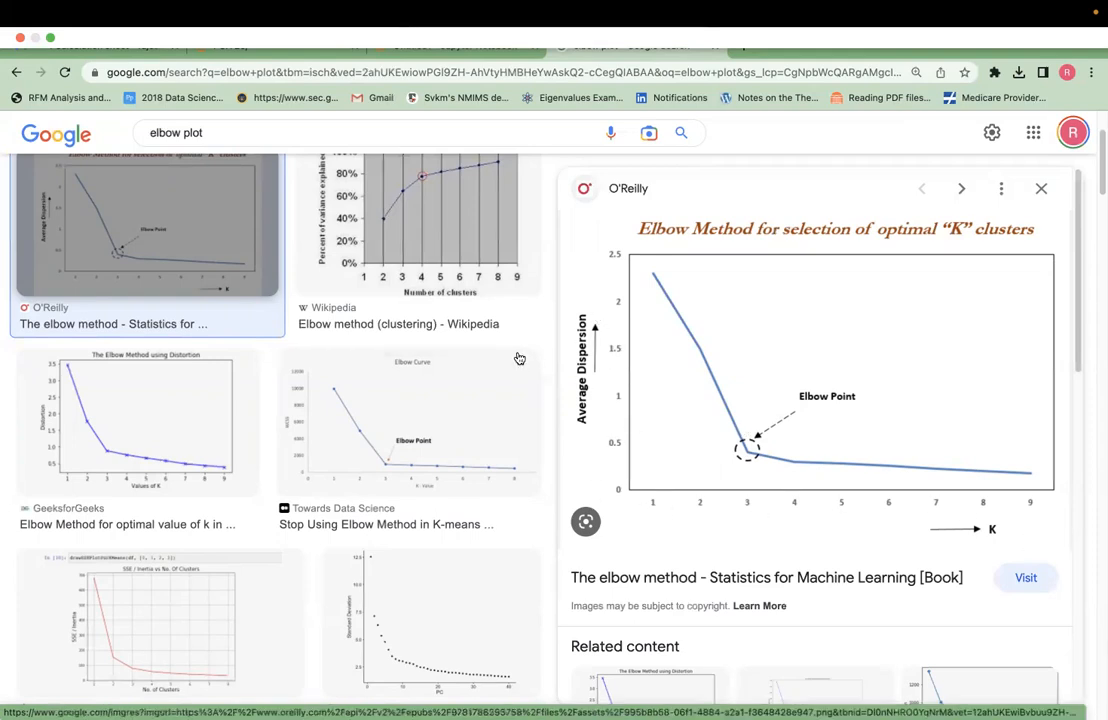
{"action": "left_click", "coordinate": [446, 67]}
{"action": "left_click_drag", "start_coordinate": [905, 410], "coordinate": [1043, 410]}
{"action": "key", "text": "BackSpace"}
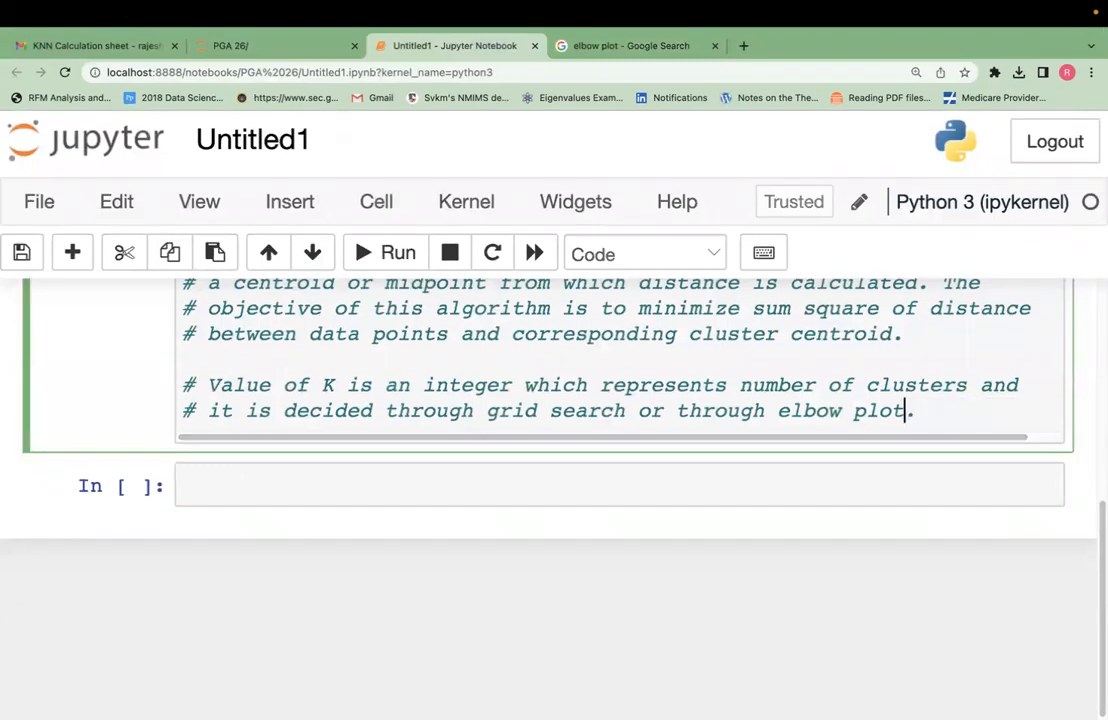
Add a comment below that reads "Elbow plot y-axis is Variance or Error and x-axis is cluster number".
{"action": "key", "text": "End"}
{"action": "key", "text": "Return"}
{"action": "key", "text": "Return"}
{"action": "type", "text": "# Elbow pl"}
{"action": "type", "text": "ot y-axis s"}
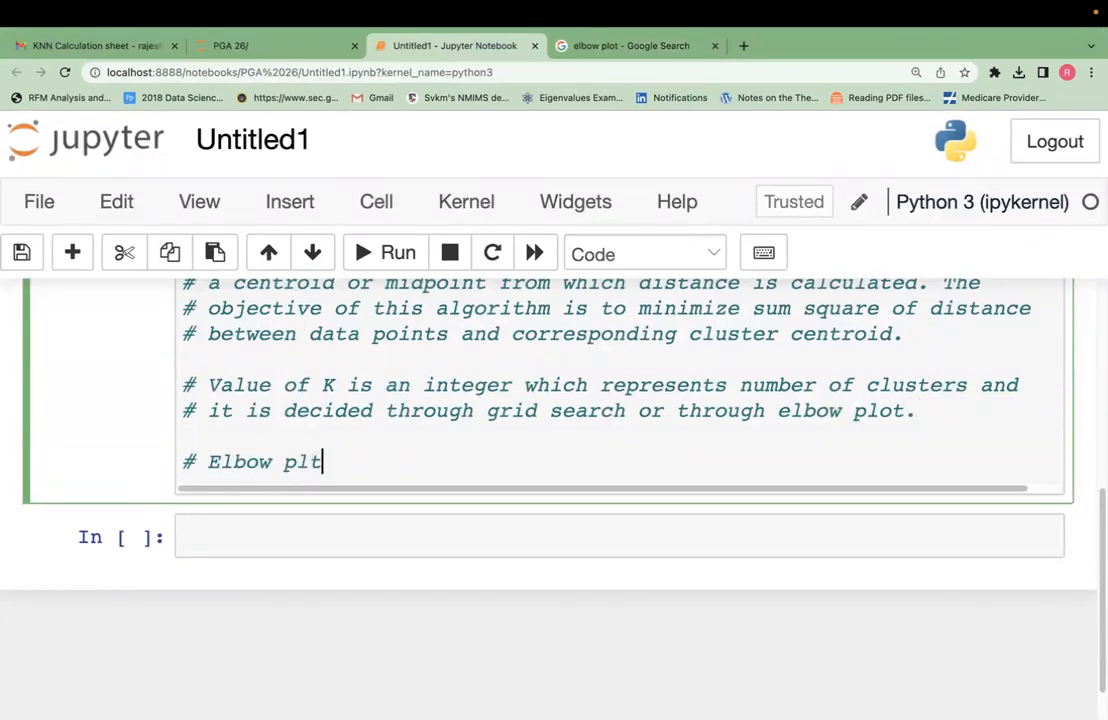
{"action": "key", "text": "BackSpace"}
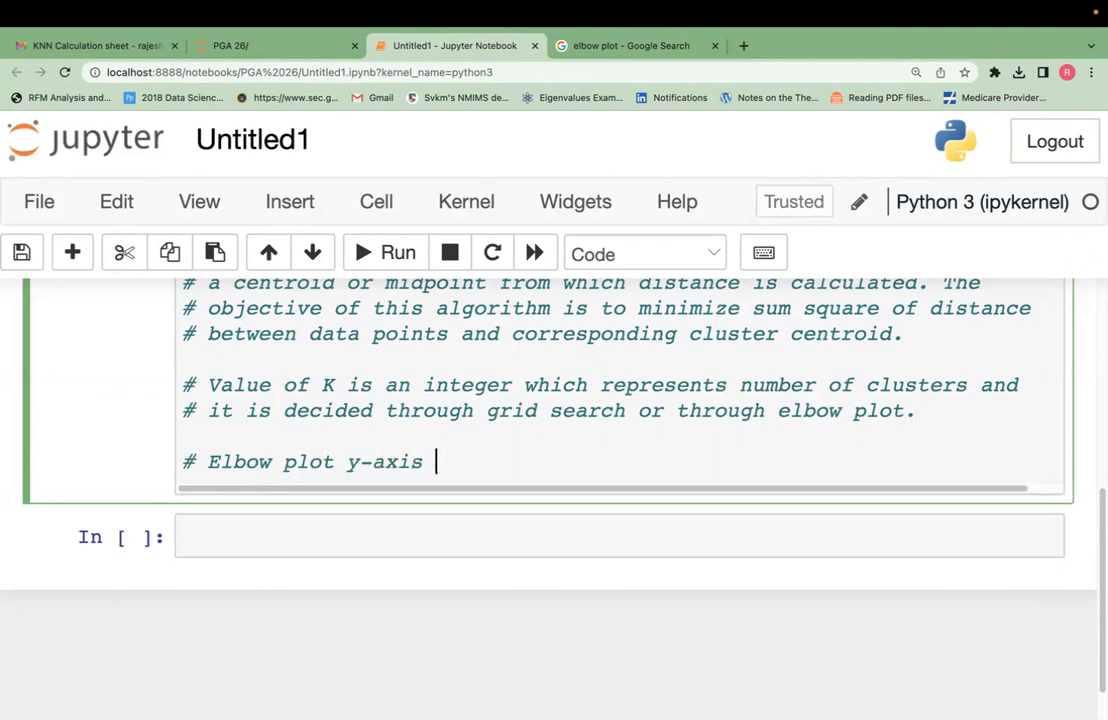
{"action": "type", "text": "is Variance or Error and x-axis is cluster number"}
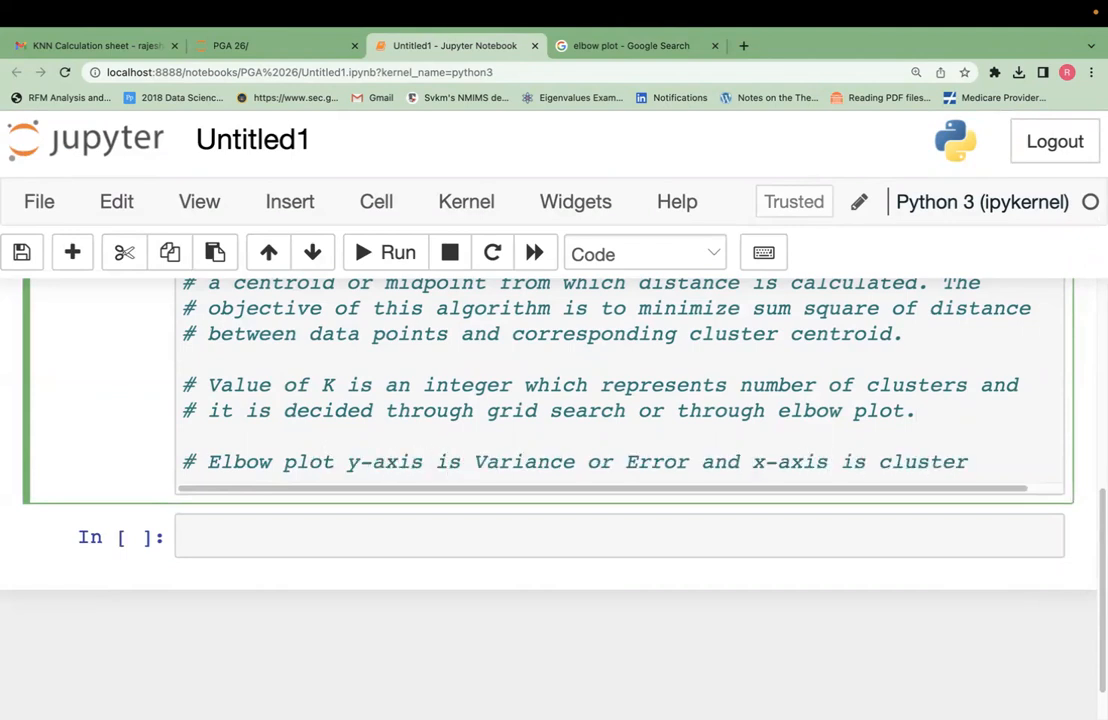
{"action": "key", "text": "Return"}
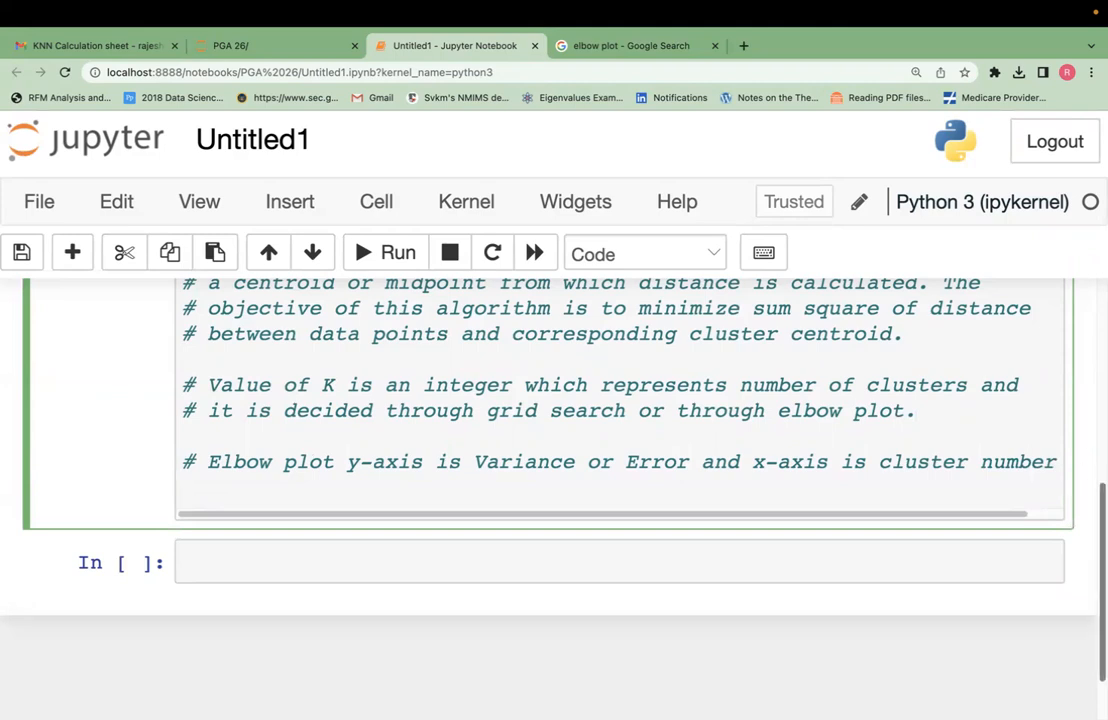
Select the empty cell below the notes and switch to the elbow plot Google Search tab.
{"action": "scroll", "coordinate": [550, 450], "scroll_direction": "up", "scroll_amount": 3}
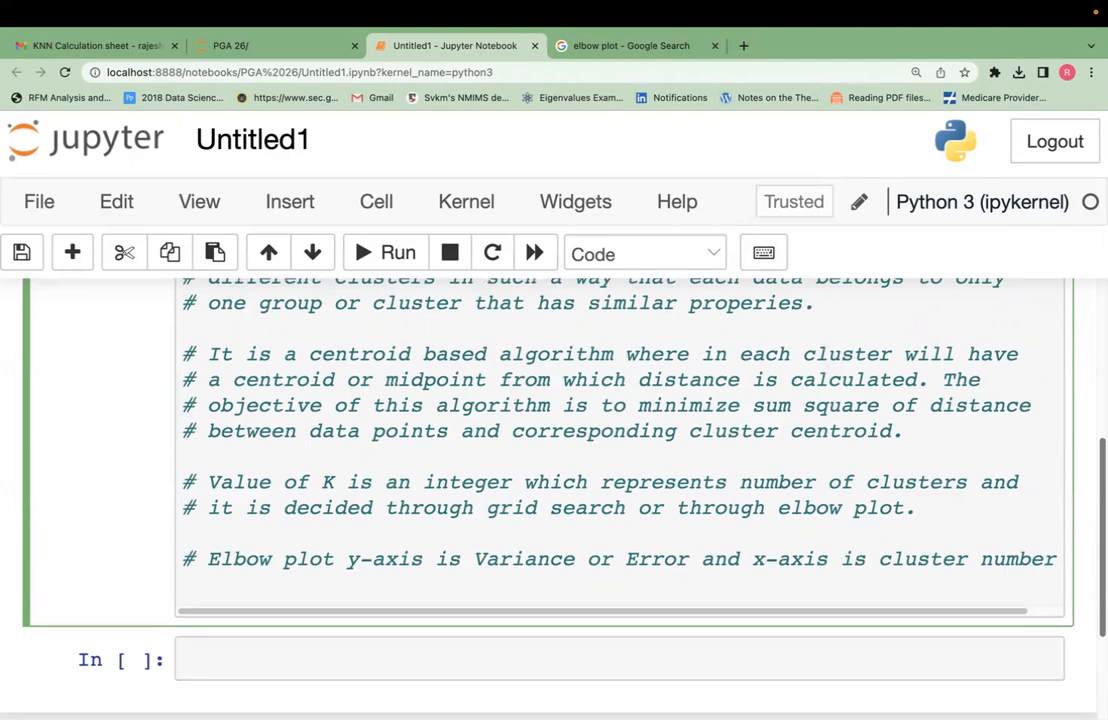
{"action": "left_click", "coordinate": [811, 650]}
{"action": "left_click", "coordinate": [646, 46]}
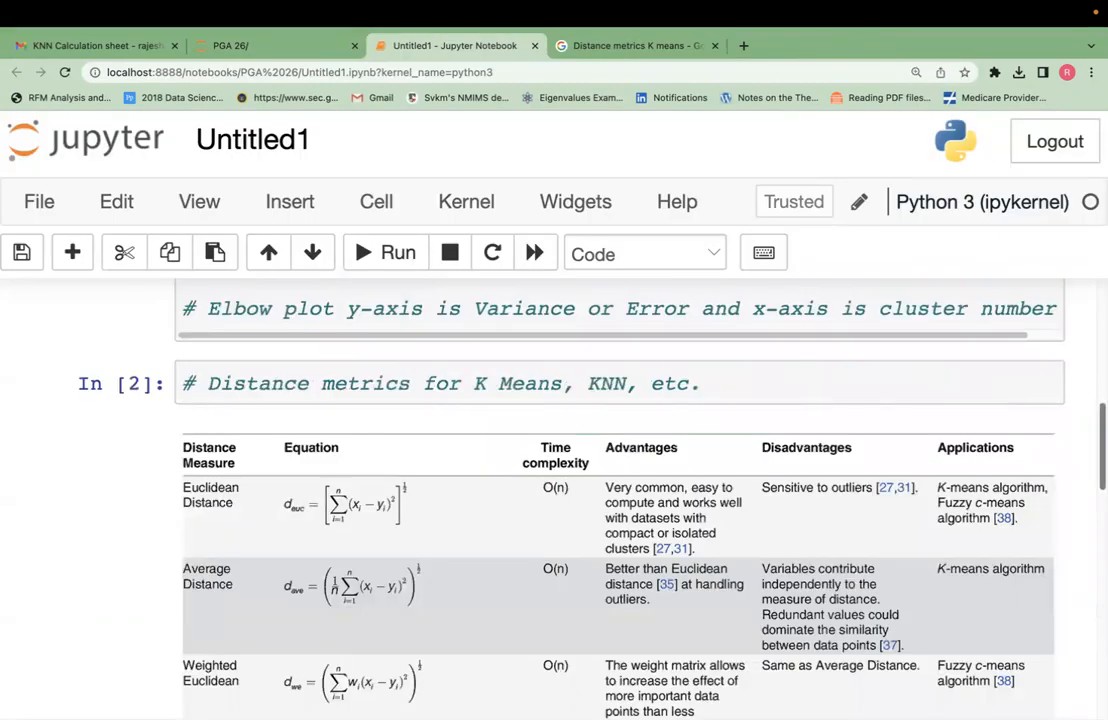
Examine the distance metrics table for K Means and KNN, covering equations, time complexity, advantages, disadvantages and applications.
{"action": "scroll", "coordinate": [554, 500], "scroll_direction": "down", "scroll_amount": 3}
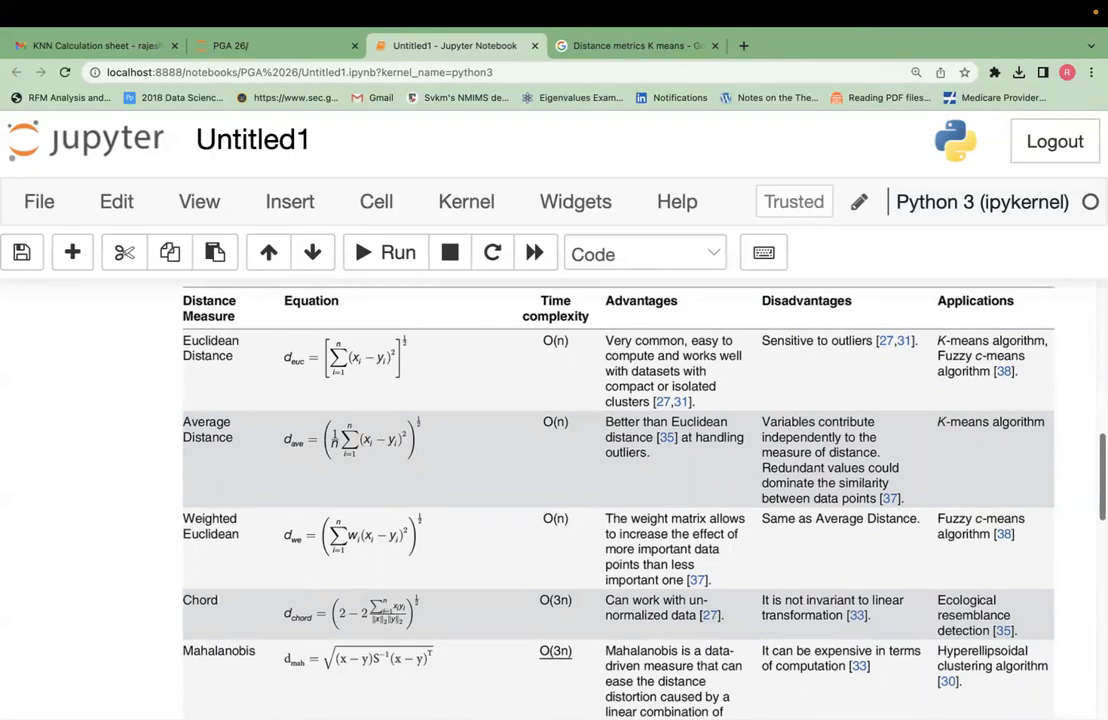
{"action": "scroll", "coordinate": [554, 500], "scroll_direction": "down", "scroll_amount": 1}
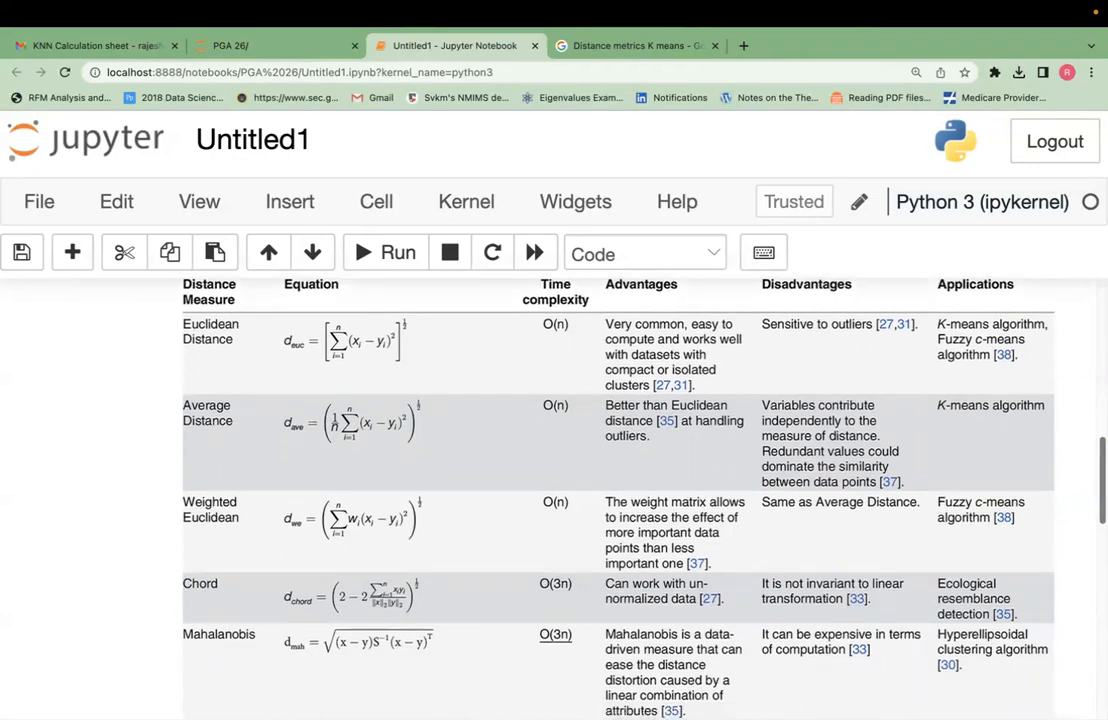
{"action": "scroll", "coordinate": [554, 500], "scroll_direction": "down", "scroll_amount": 1}
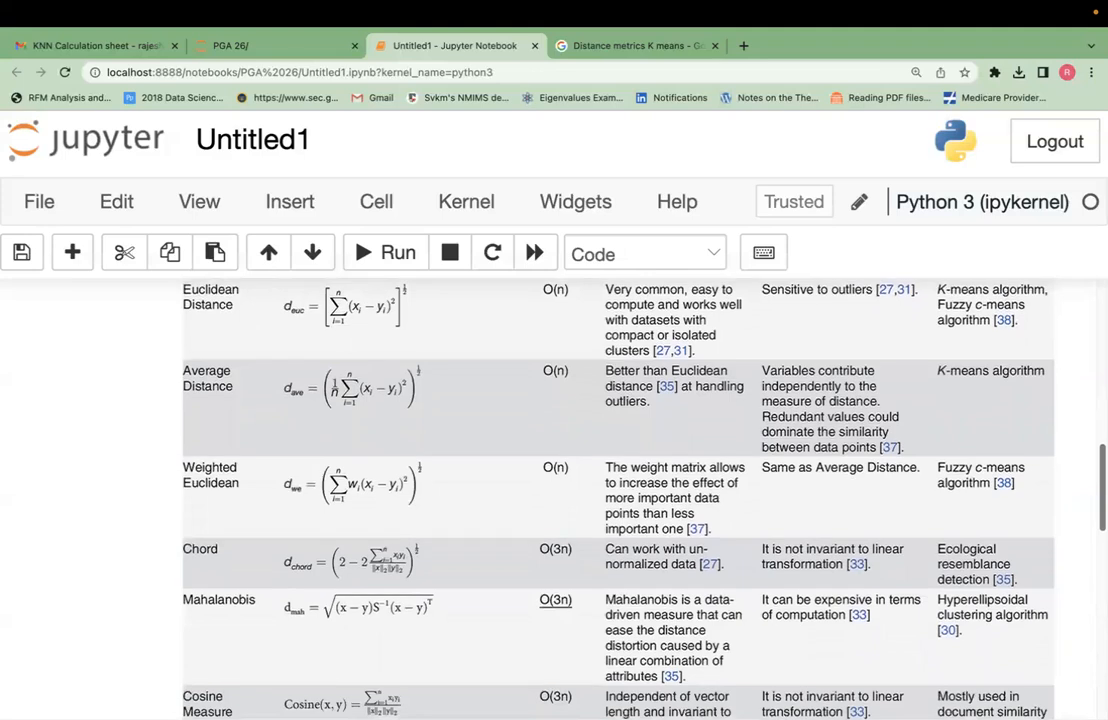
{"action": "scroll", "coordinate": [618, 480], "scroll_direction": "down", "scroll_amount": 1}
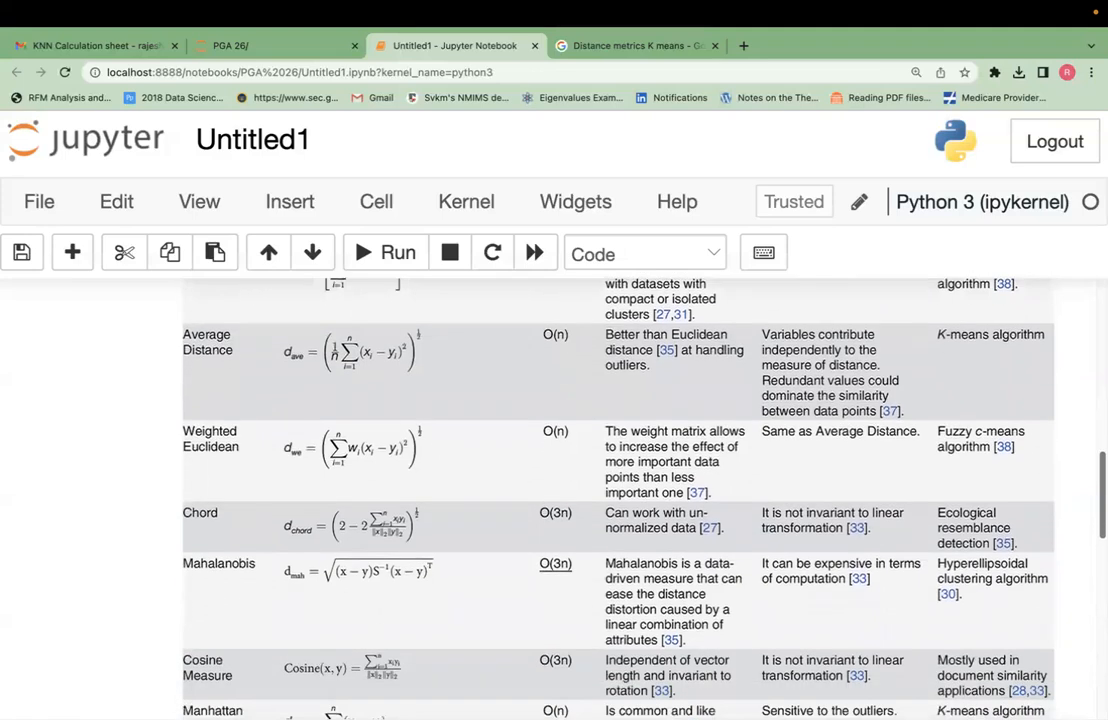
{"action": "scroll", "coordinate": [618, 500], "scroll_direction": "down", "scroll_amount": 8}
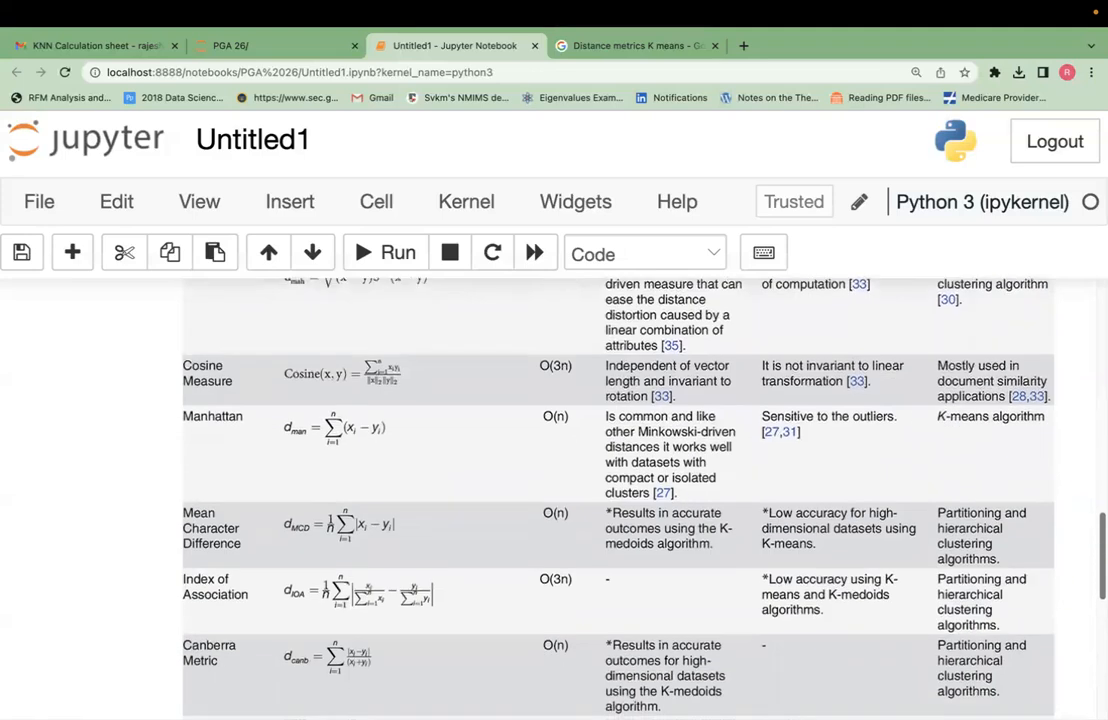
{"action": "scroll", "coordinate": [618, 500], "scroll_direction": "down", "scroll_amount": 3}
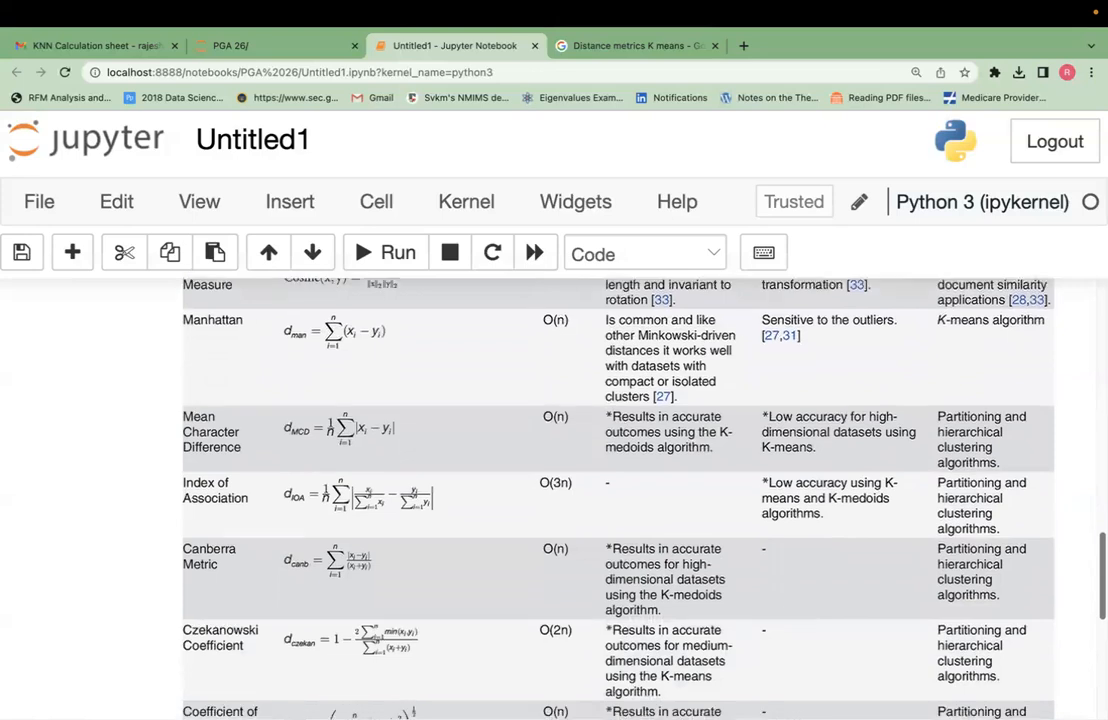
{"action": "scroll", "coordinate": [618, 500], "scroll_direction": "down", "scroll_amount": 1}
{"action": "scroll", "coordinate": [618, 500], "scroll_direction": "down", "scroll_amount": 7}
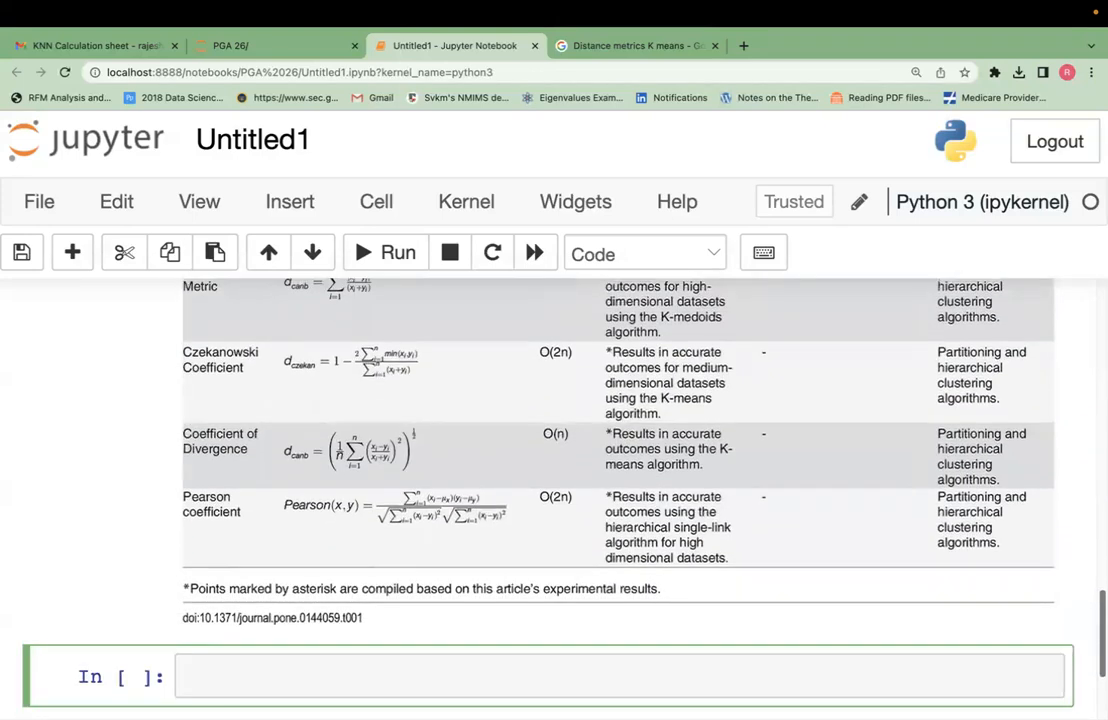
{"action": "scroll", "coordinate": [618, 500], "scroll_direction": "up", "scroll_amount": 20}
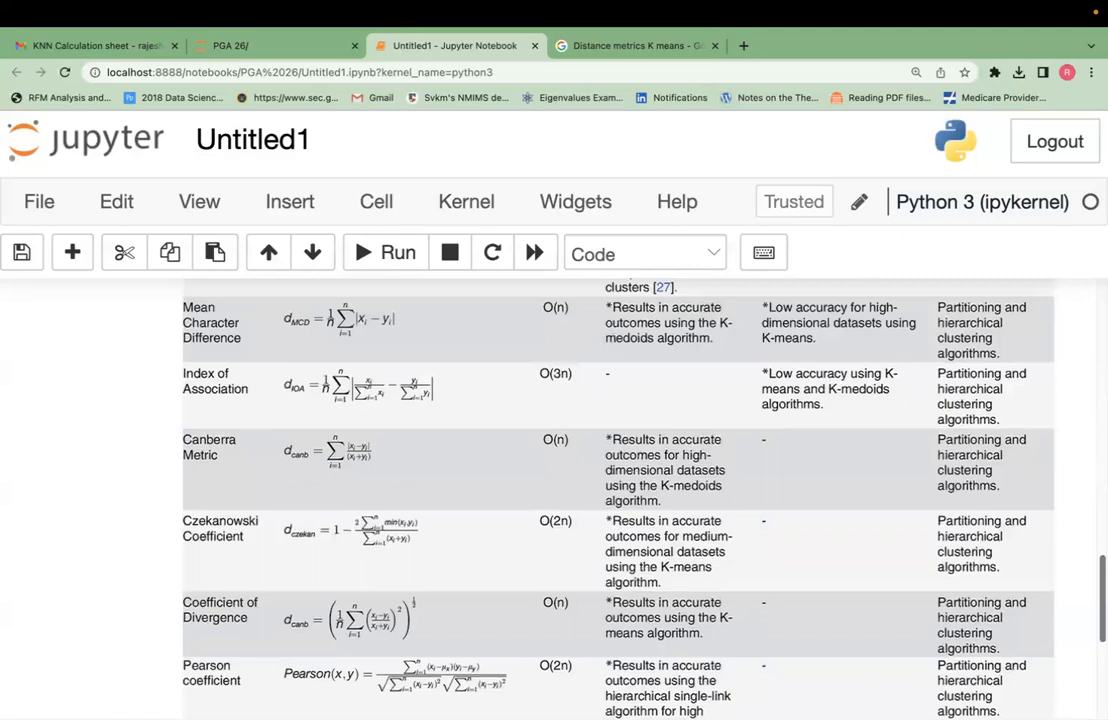
{"action": "scroll", "coordinate": [618, 500], "scroll_direction": "up", "scroll_amount": 4}
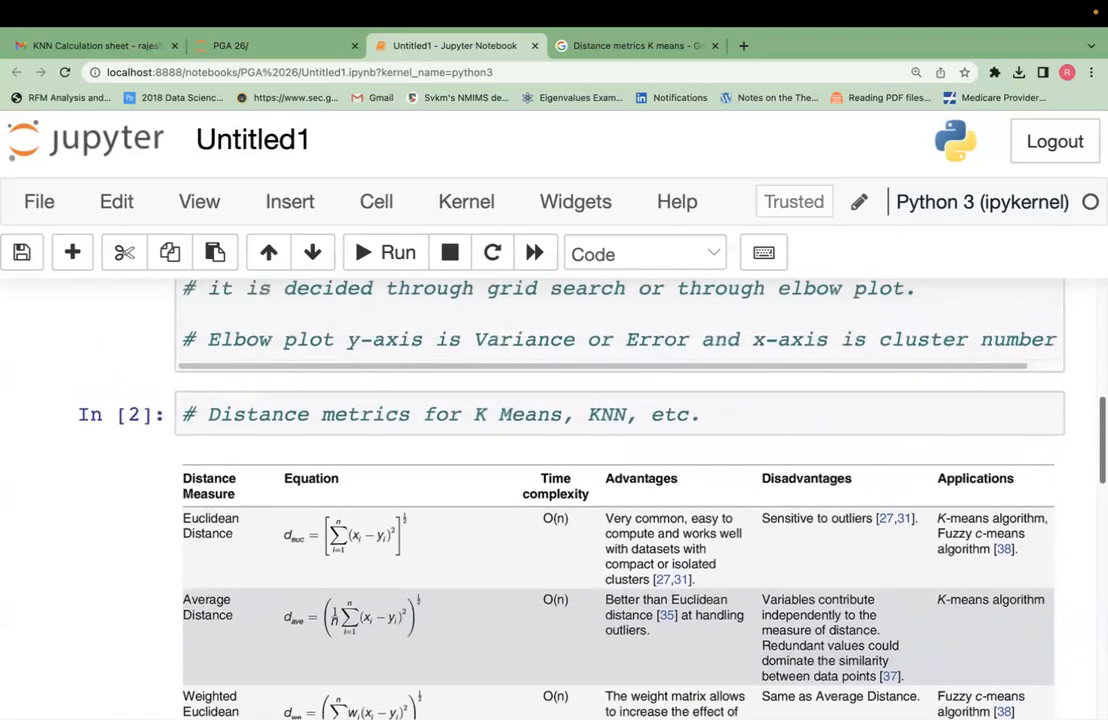
{"action": "scroll", "coordinate": [618, 500], "scroll_direction": "up", "scroll_amount": 1}
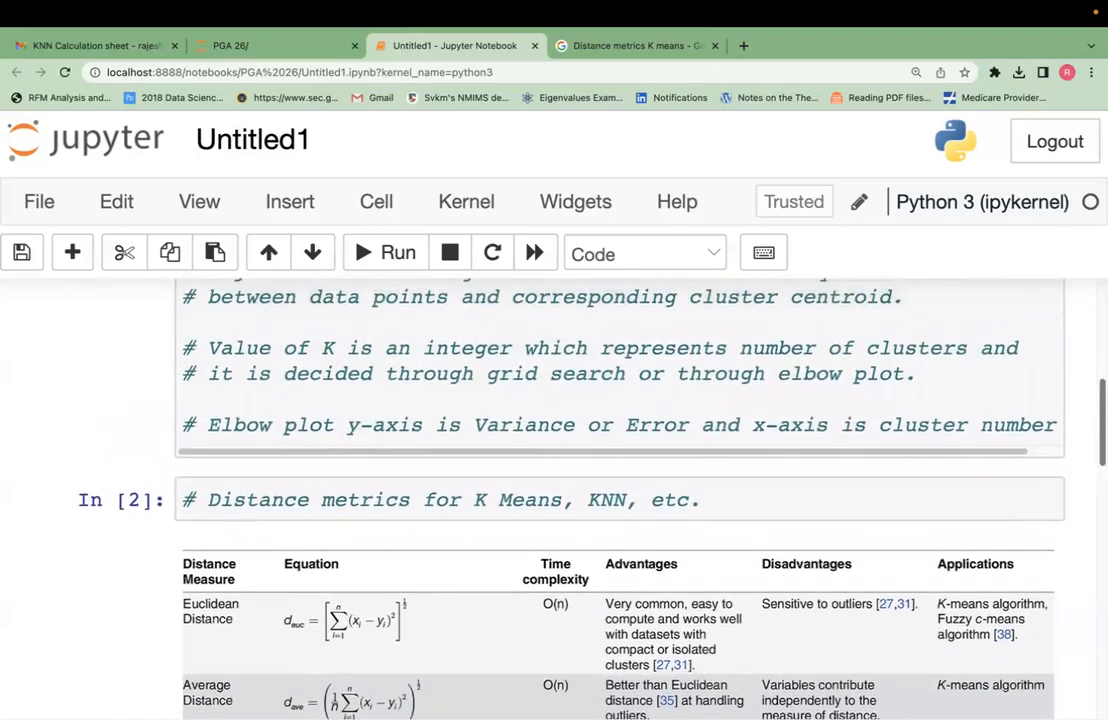
{"action": "scroll", "coordinate": [618, 500], "scroll_direction": "down", "scroll_amount": 2}
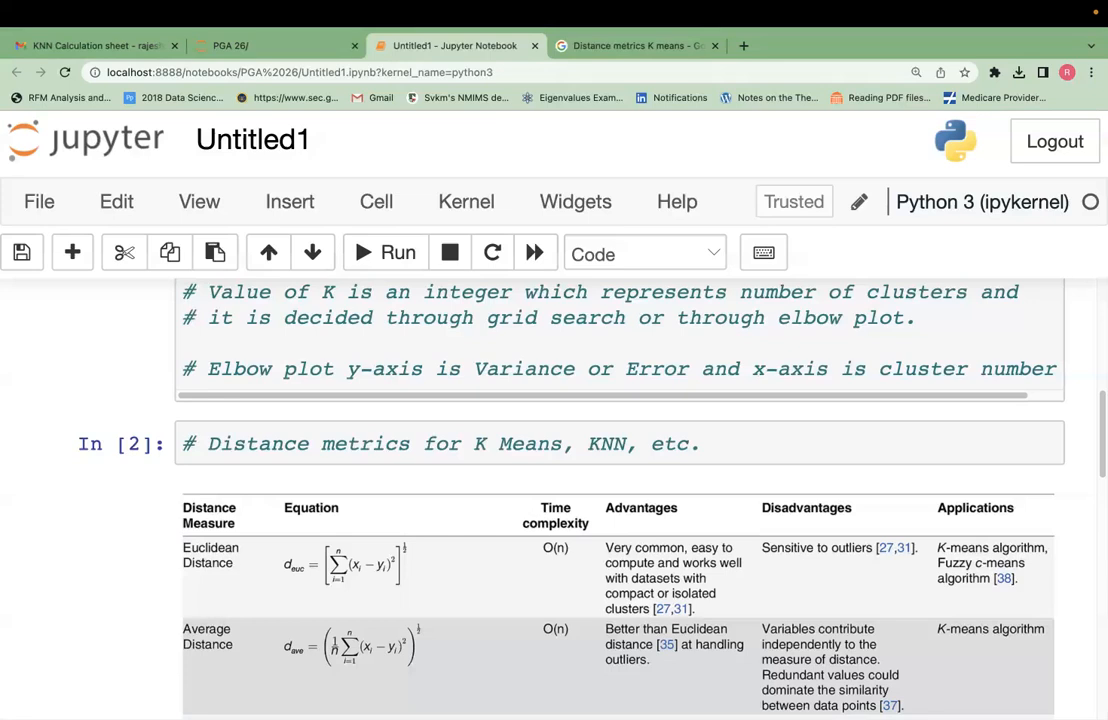
Examine the K-Means cluster and centroid relocation diagrams through Iteration #3, and switch to the Baeldung K-Means Clustering article.
{"action": "scroll", "coordinate": [620, 500], "scroll_direction": "down", "scroll_amount": 10}
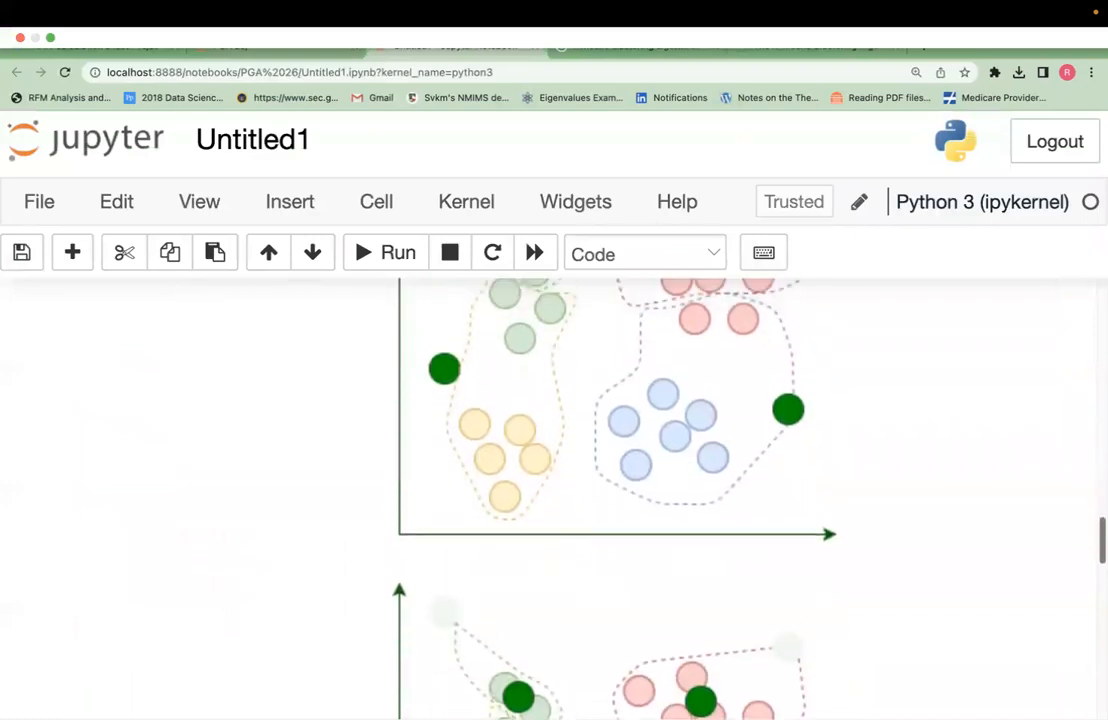
{"action": "scroll", "coordinate": [620, 500], "scroll_direction": "up", "scroll_amount": 3}
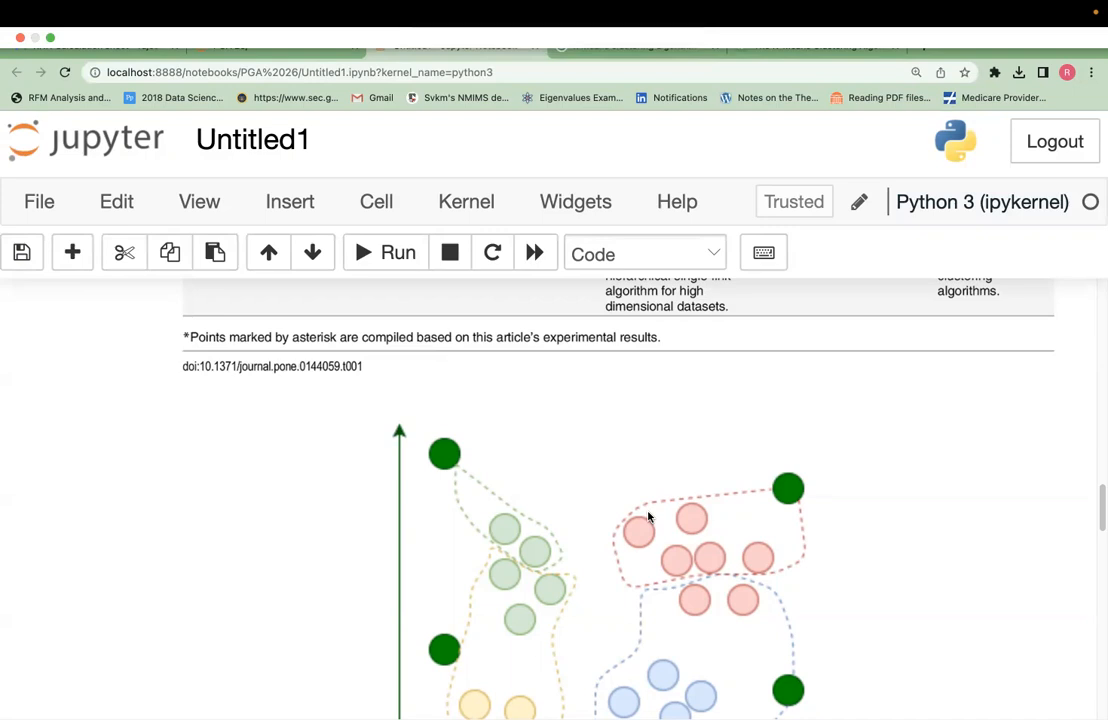
{"action": "scroll", "coordinate": [930, 517], "scroll_direction": "down", "scroll_amount": 2}
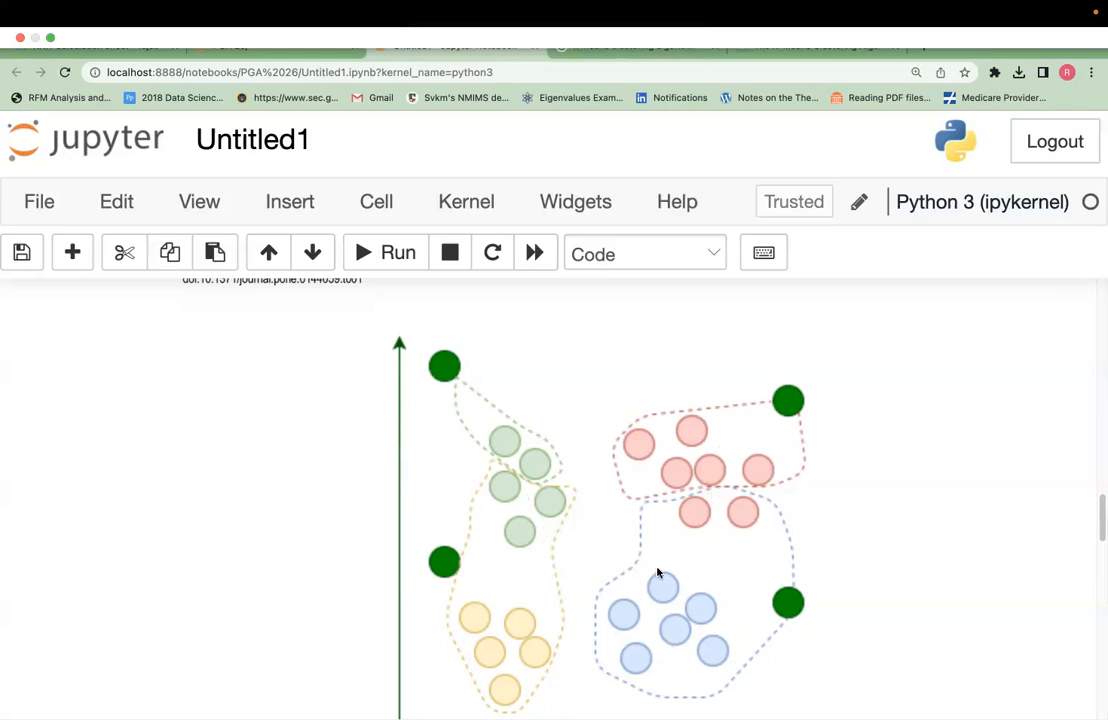
{"action": "scroll", "coordinate": [657, 572], "scroll_direction": "down", "scroll_amount": 5}
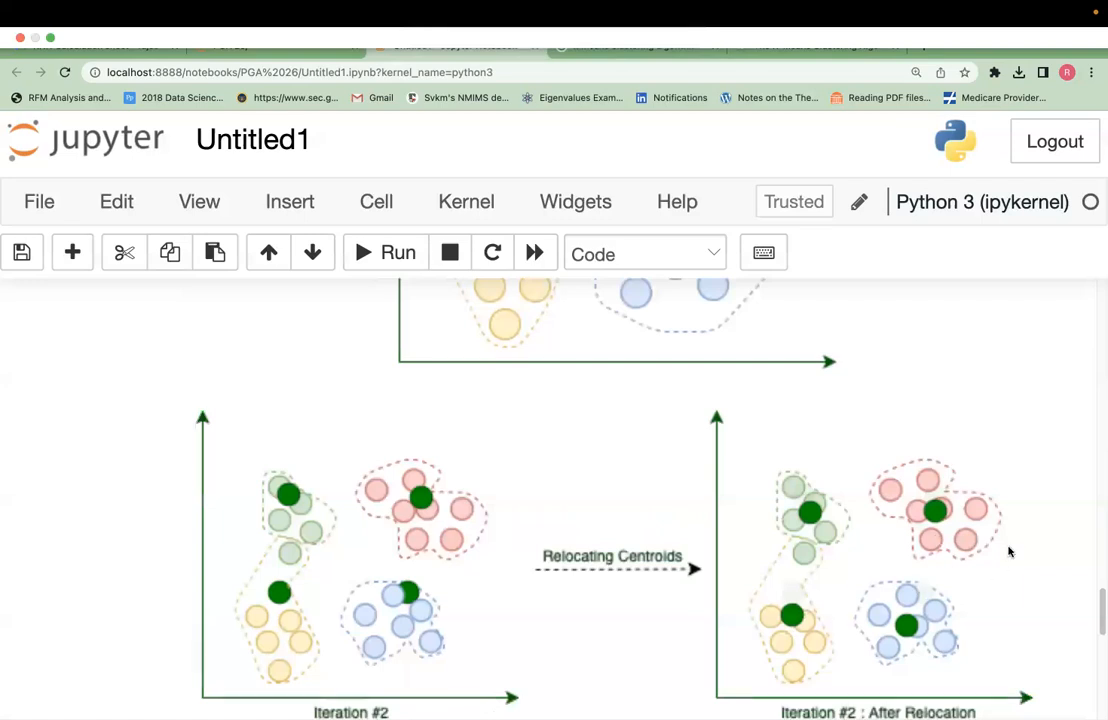
{"action": "scroll", "coordinate": [430, 541], "scroll_direction": "down", "scroll_amount": 5}
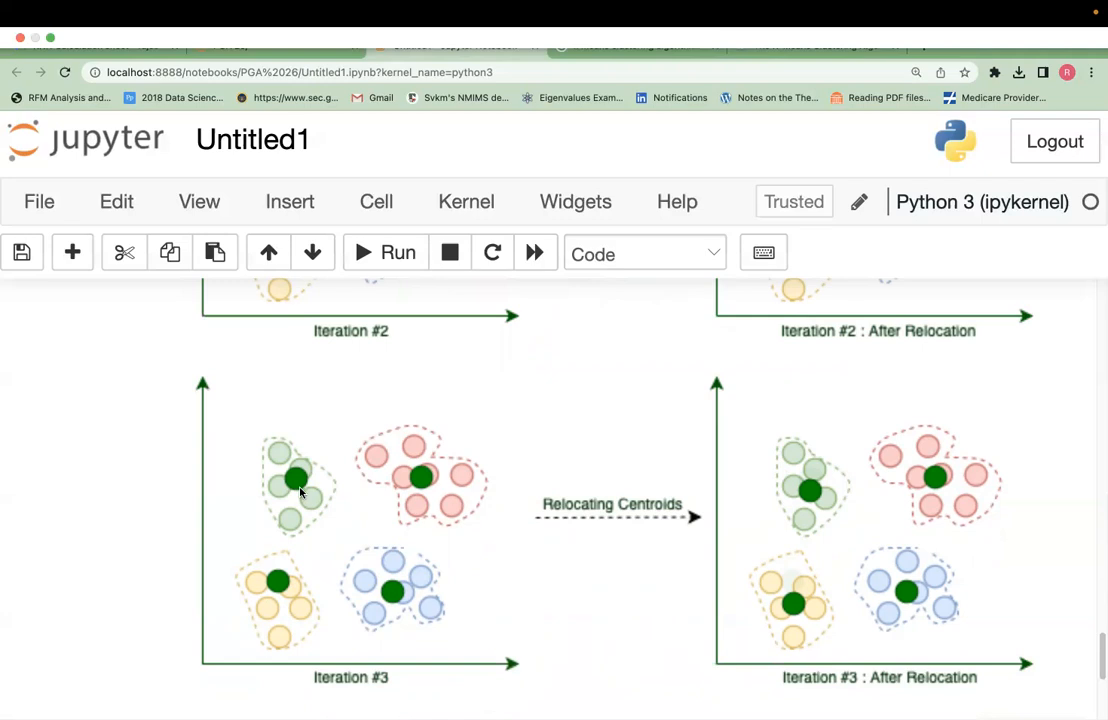
{"action": "mouse_move", "coordinate": [630, 4]}
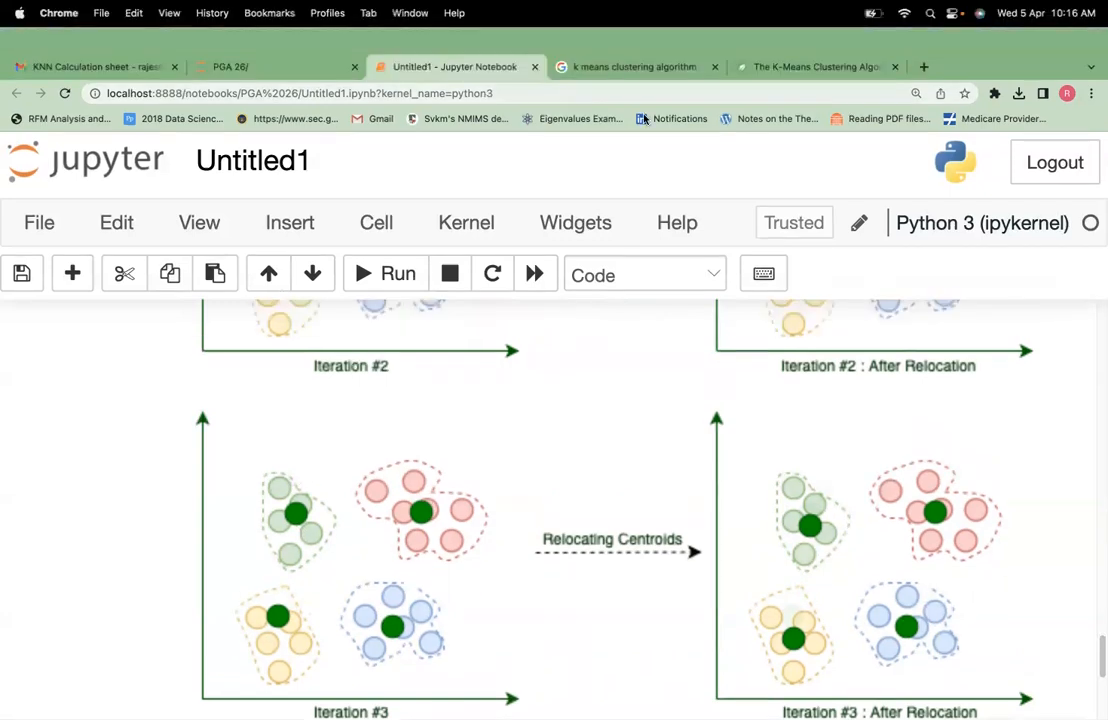
{"action": "left_click", "coordinate": [814, 70]}
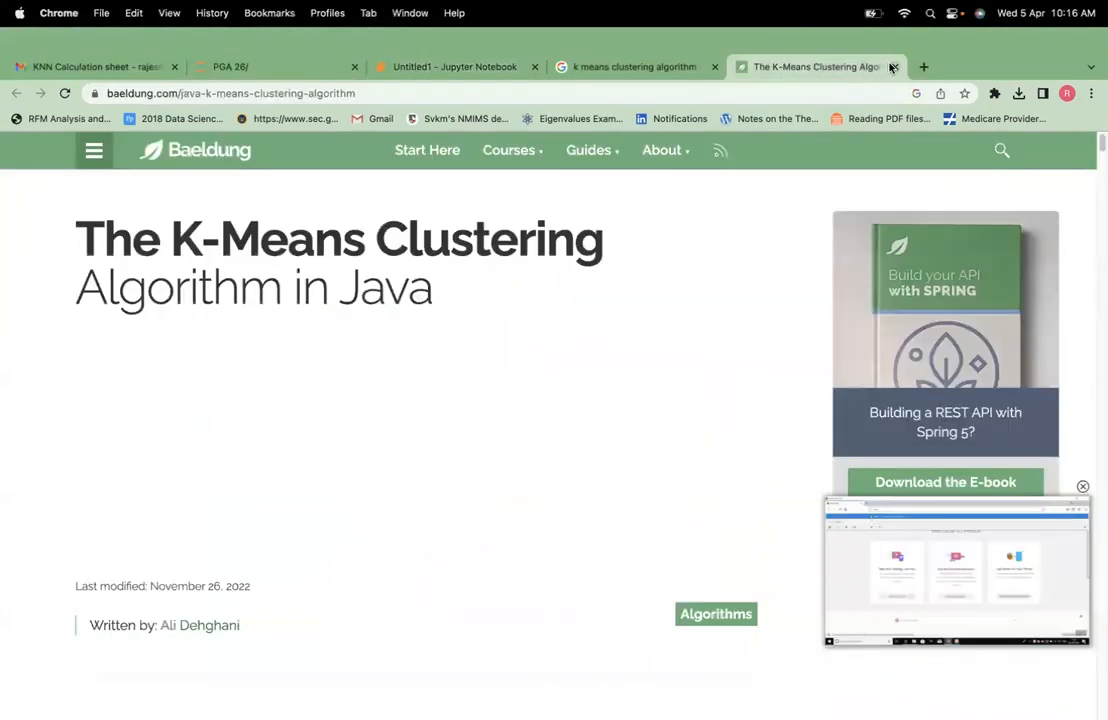
Close the Baeldung K-Means article, return to the Untitled1 notebook and save it.
{"action": "key", "text": "super+w"}
{"action": "key", "text": "ctrl+shift+Tab"}
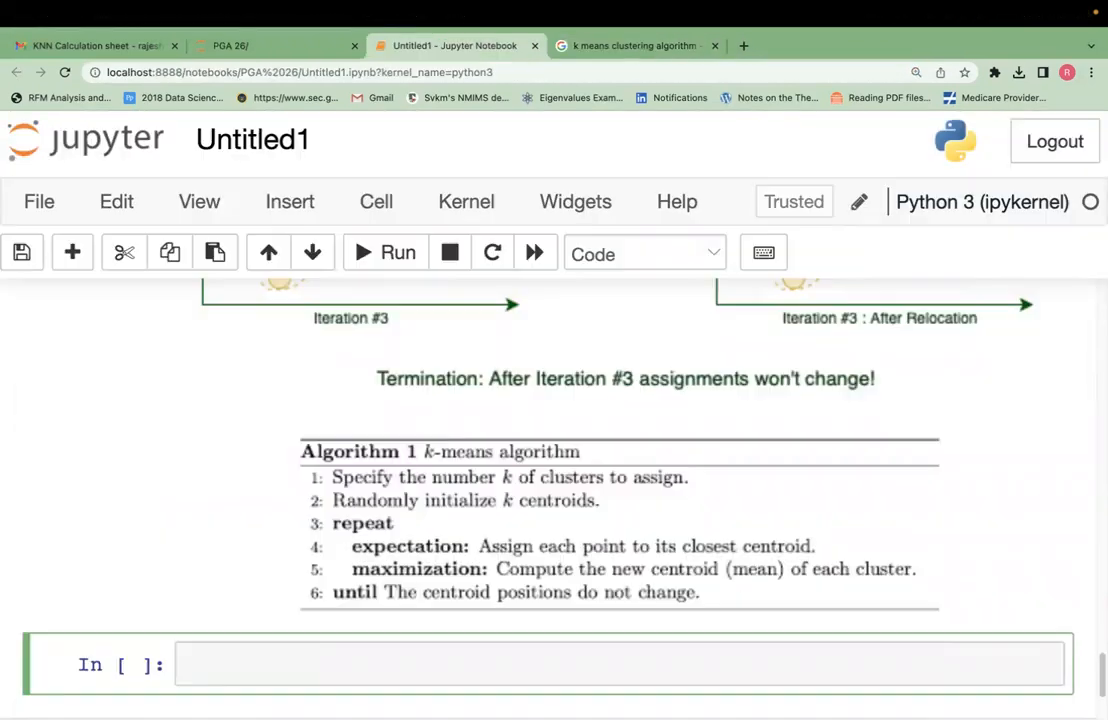
{"action": "key", "text": "super+s"}
Add and run a comment cell reading "WCSS - Within Cluster Sum Square (Variance) is used to find optimal K value using elbow plot".
{"action": "type", "text": "# WCSS "}
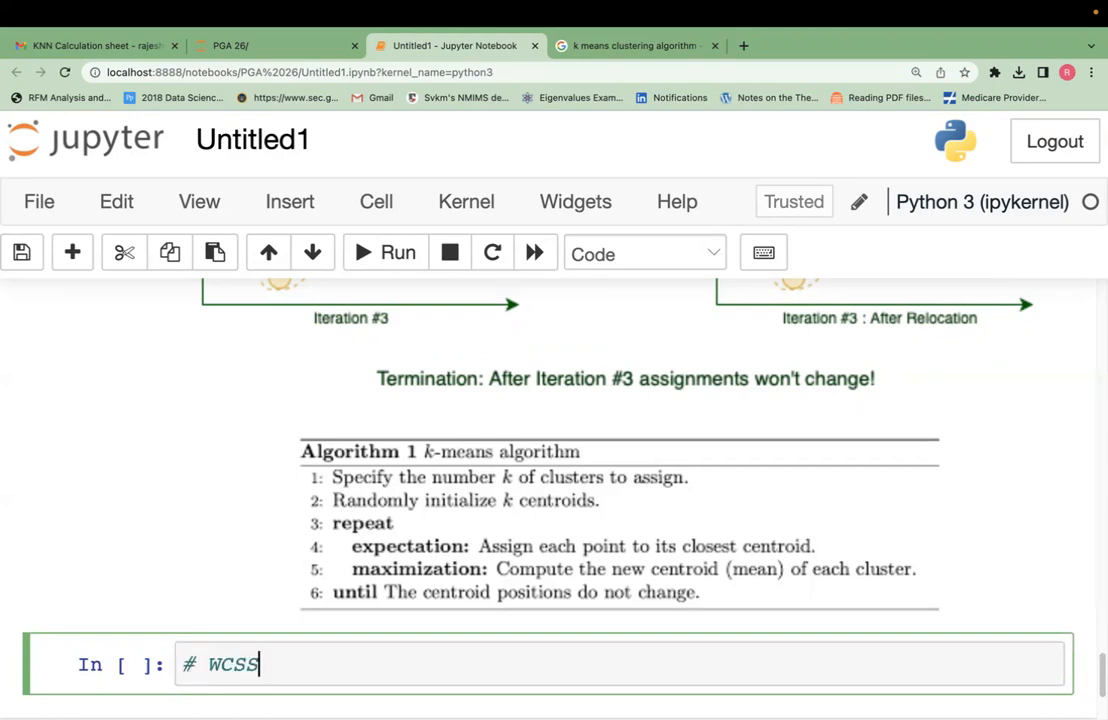
{"action": "type", "text": "- Within Cluster Sum Square"}
{"action": "type", "text": " (Variance"}
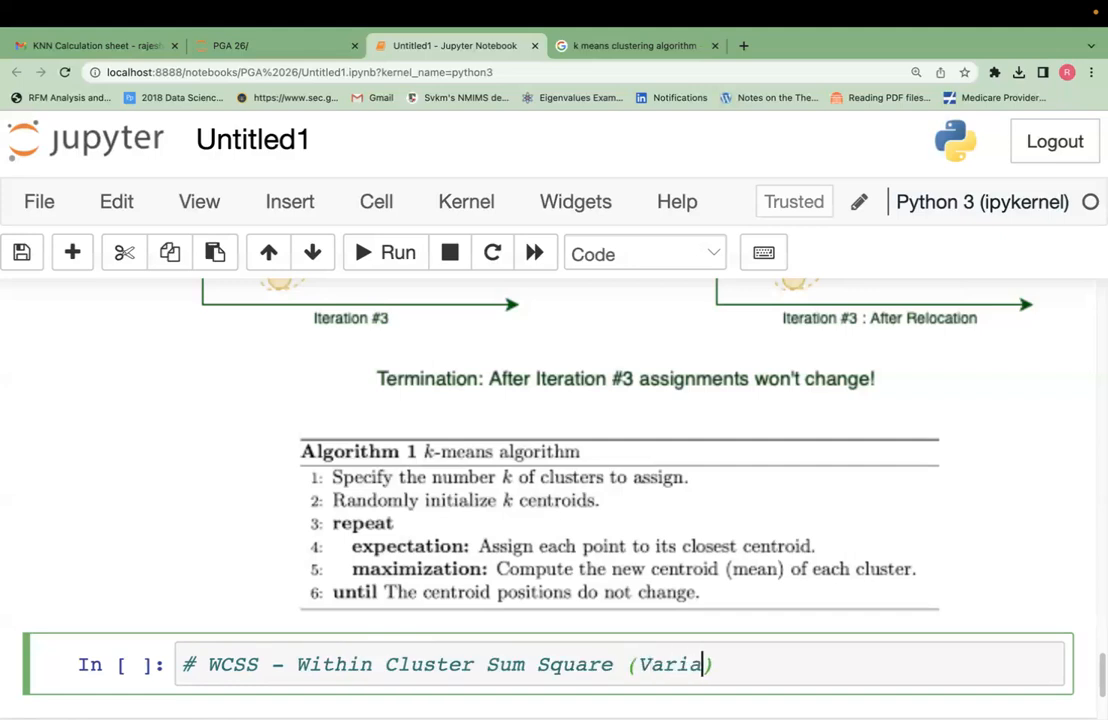
{"action": "type", "text": ") is used to find"}
{"action": "key", "text": "Return"}
{"action": "type", "text": "# optimal K"}
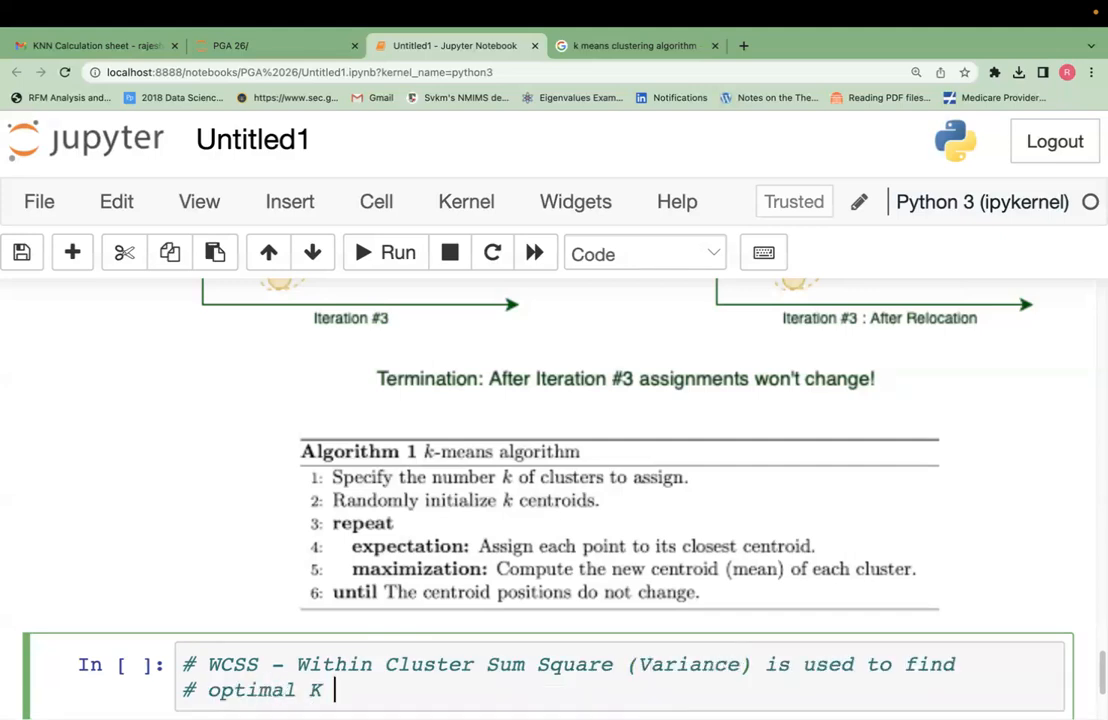
{"action": "key", "text": "ctrl+s"}
{"action": "type", "text": "value using elbow plot"}
{"action": "key", "text": "shift+Return"}
Comment "Since this a distance method Scaling must be done before implementation" and "Standard Scaler or Min Max Scaler or Robust Scaler must be used".
{"action": "type", "text": "# Since "}
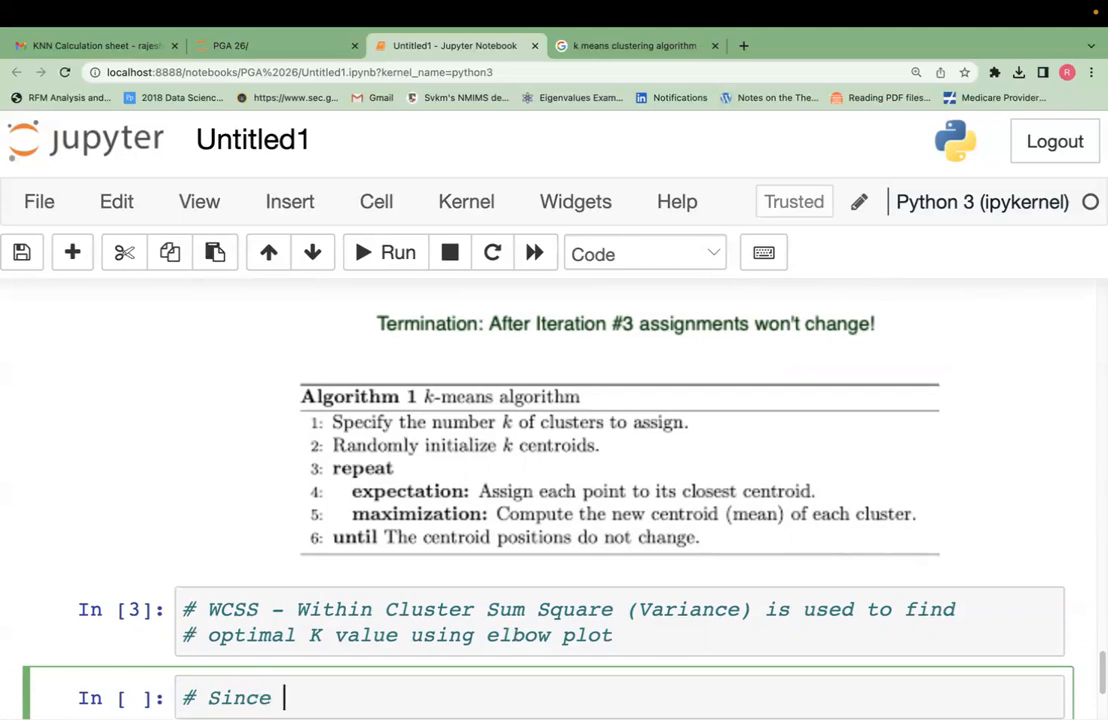
{"action": "type", "text": "this a dis"}
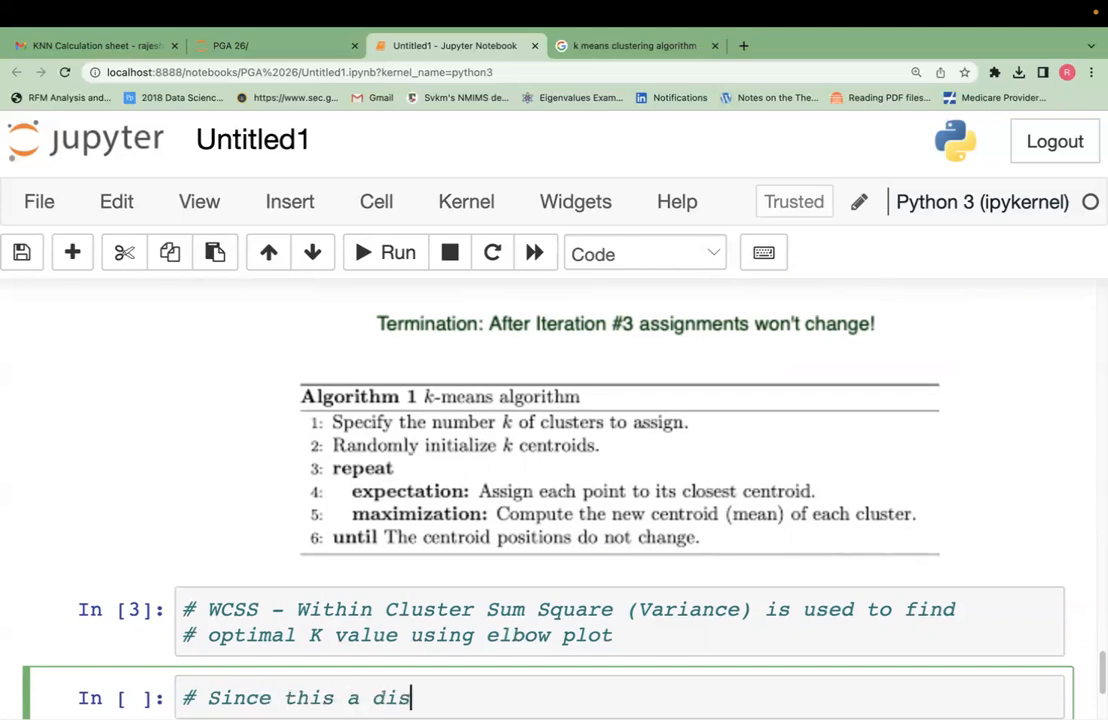
{"action": "type", "text": "tance method Scaling must be done before implementation"}
{"action": "key", "text": "Return"}
{"action": "type", "text": "# Standar"}
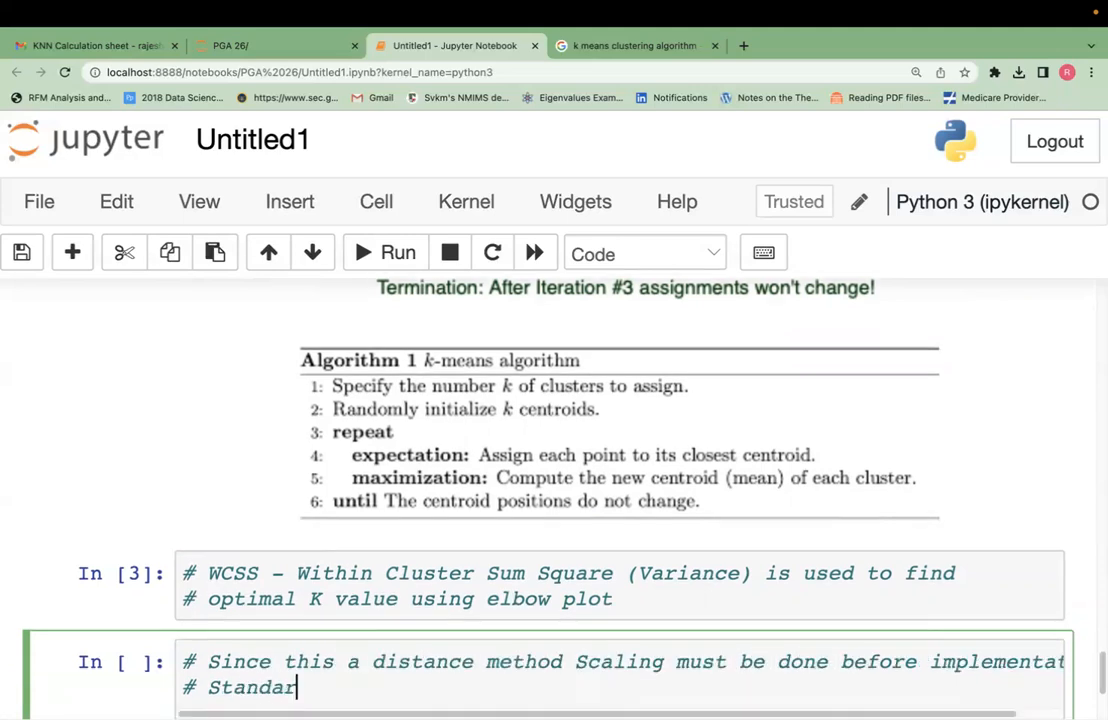
{"action": "type", "text": "d Scaler or Min M"}
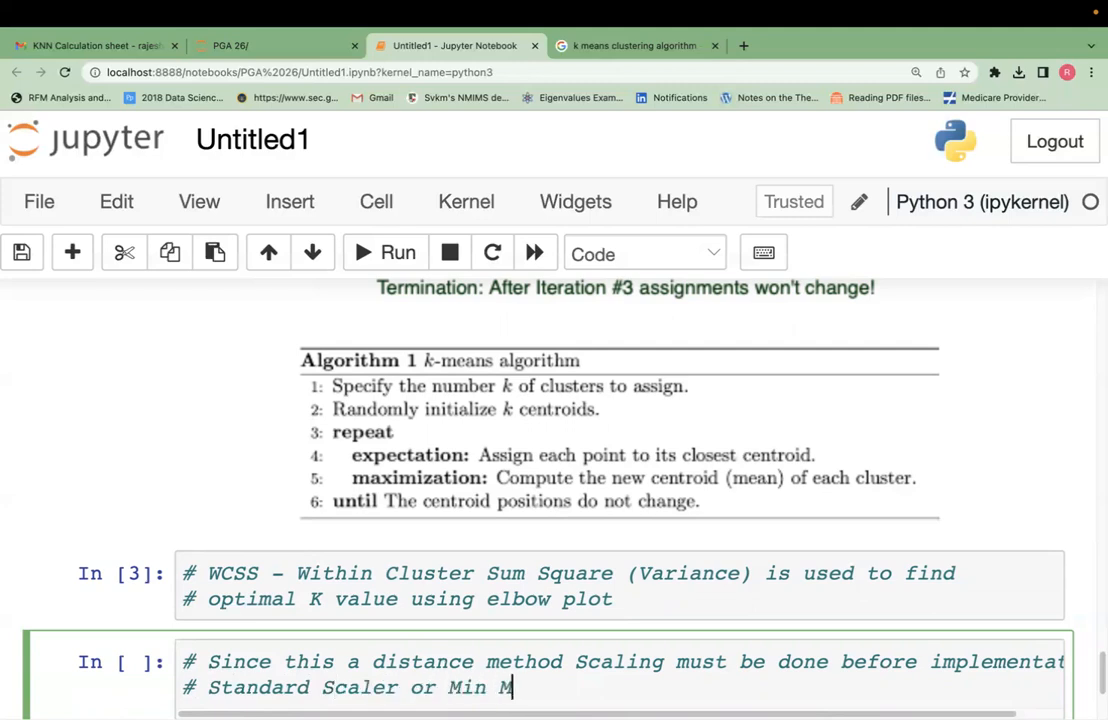
{"action": "type", "text": "ax Scaler or R"}
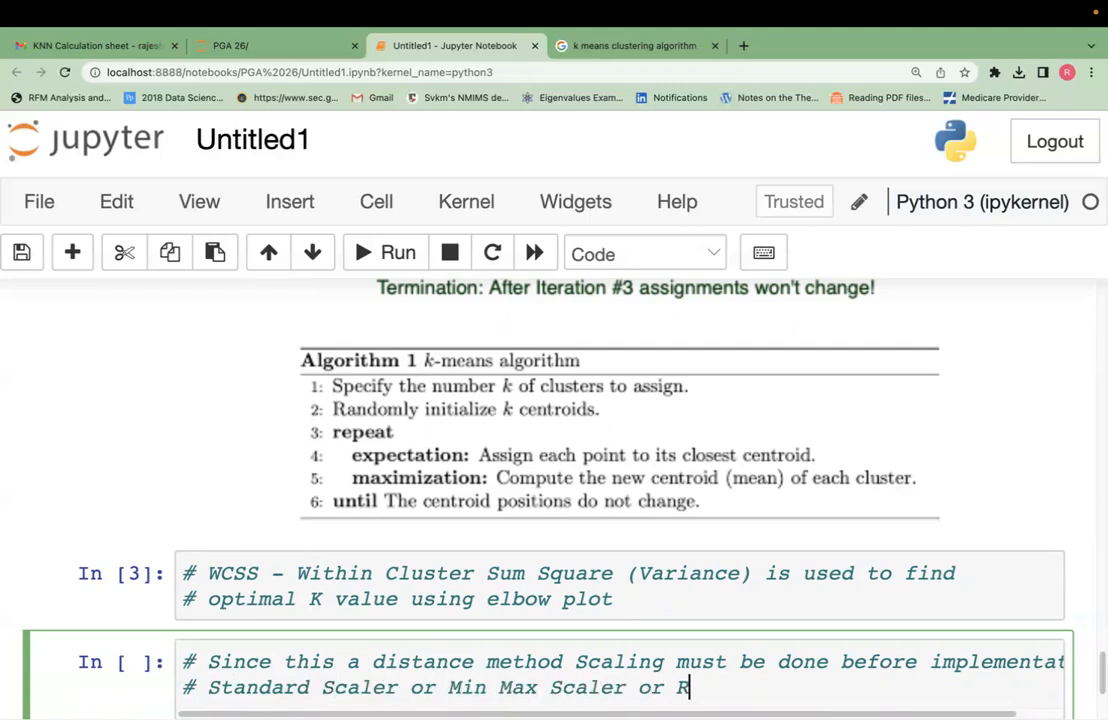
{"action": "type", "text": "obust Scaler must be use"}
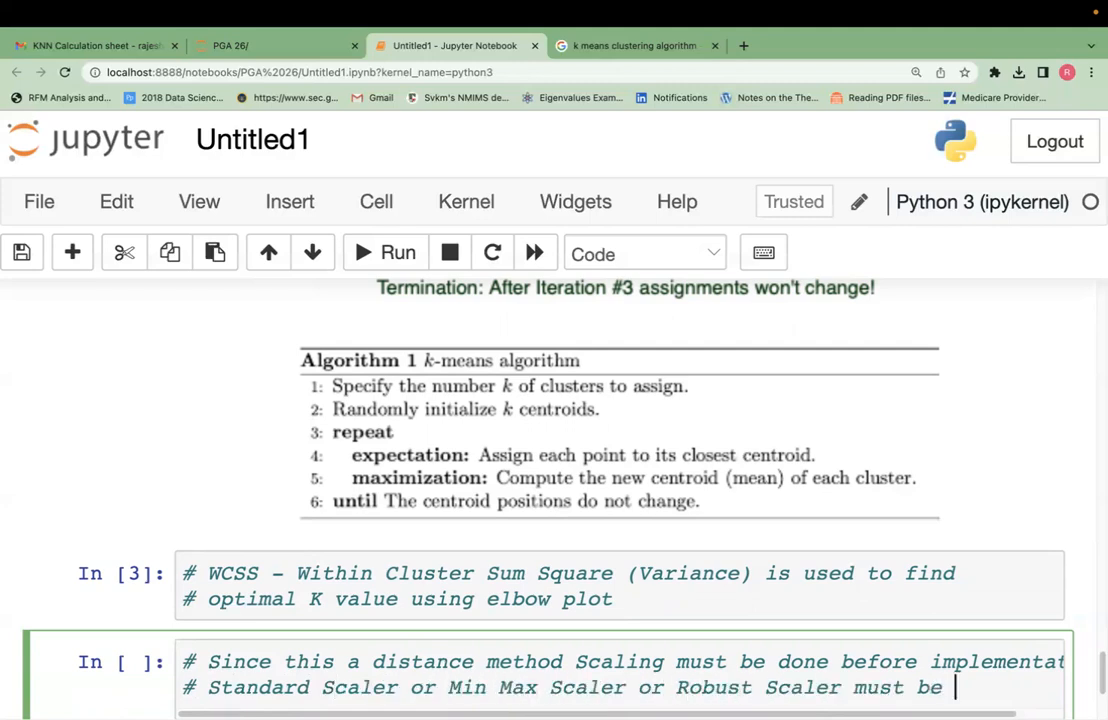
{"action": "type", "text": "d"}
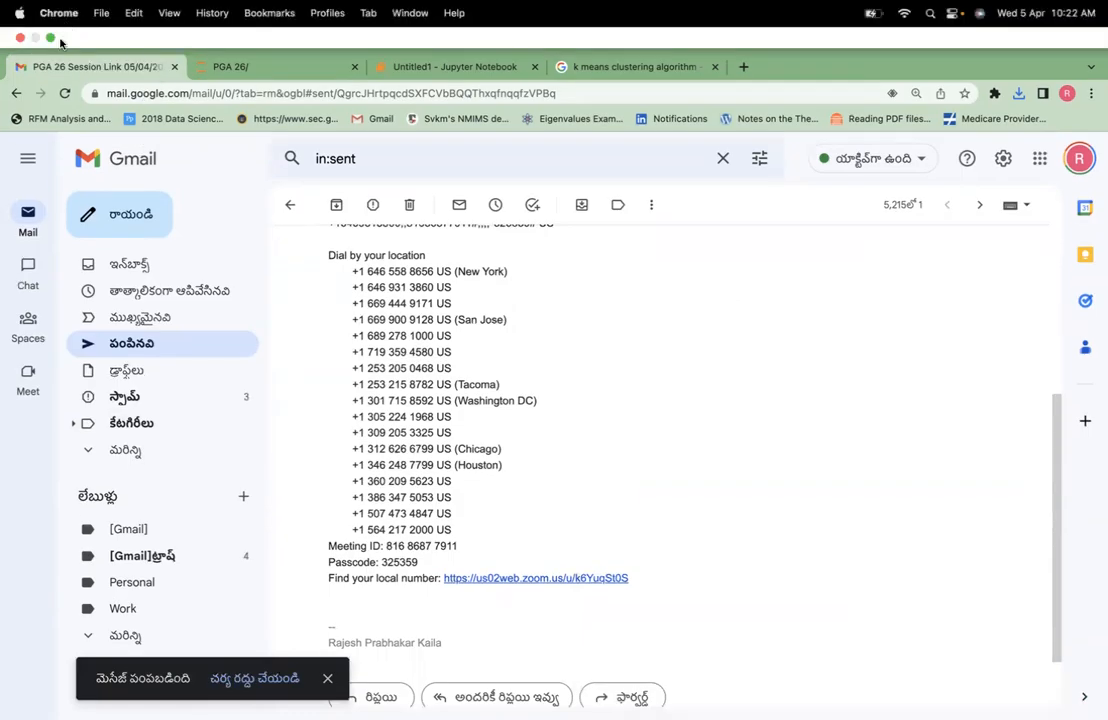
Switch to the Excel KMeans sheet and enter "Assume k=3" in A11 and "Iteration 1 Randomly Select observations as centroids" in A12.
{"action": "left_click", "coordinate": [50, 38]}
{"action": "type", "text": "k=3"}
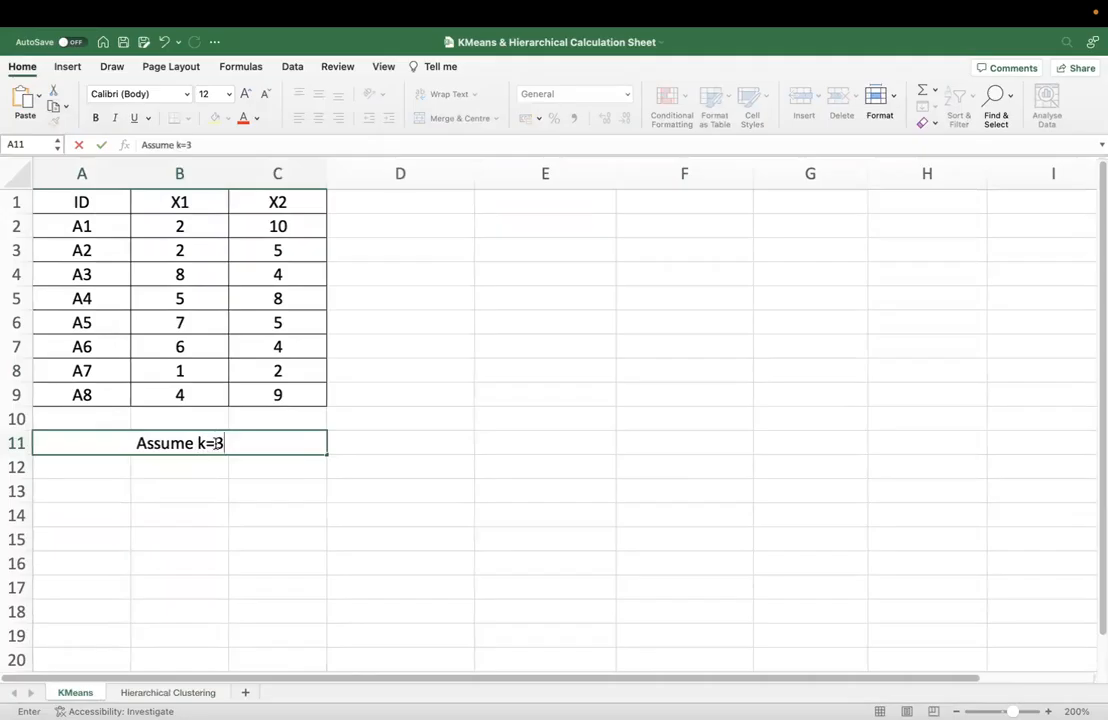
{"action": "key", "text": "Return"}
{"action": "type", "text": "Iteration 1 "}
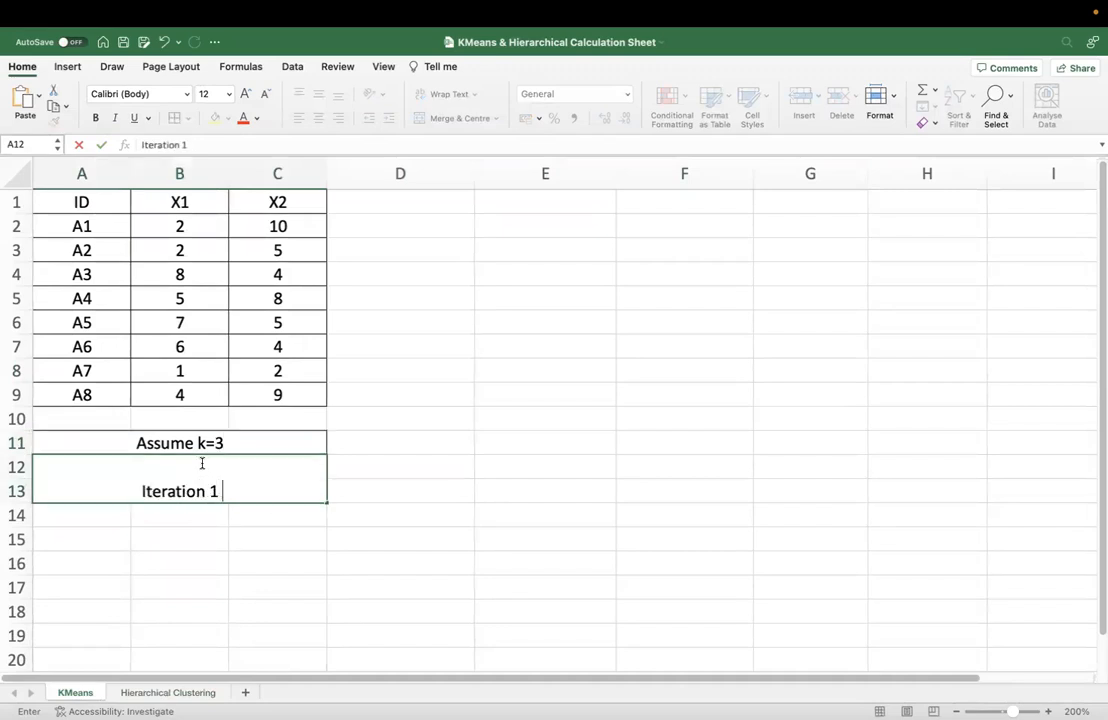
{"action": "type", "text": "Randomly Select observations as centroids"}
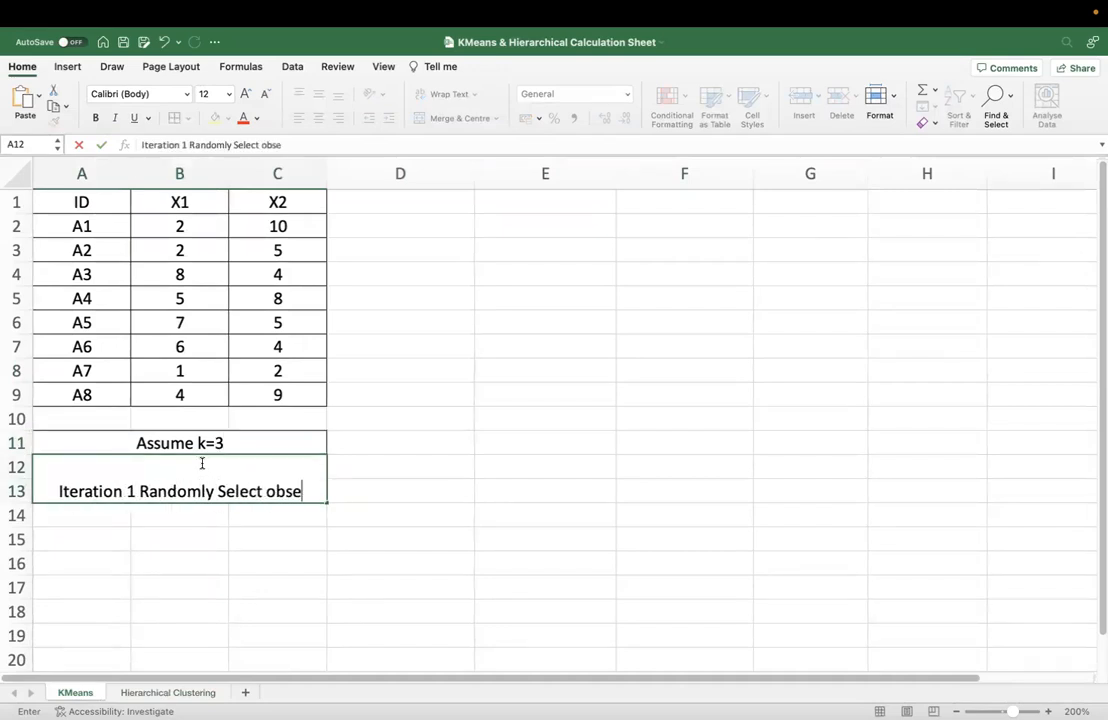
Highlight the A1, A4 and A7 observation rows in yellow as the initial centroids.
{"action": "left_click_drag", "start_coordinate": [90, 226], "coordinate": [257, 223]}
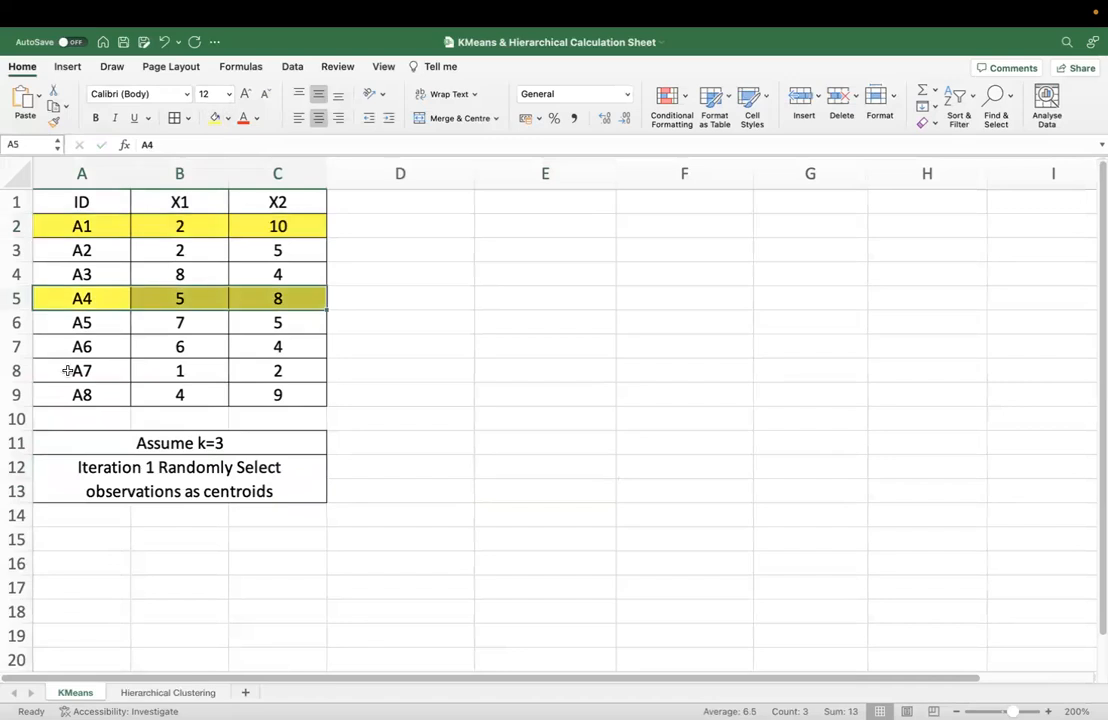
{"action": "left_click_drag", "start_coordinate": [67, 371], "coordinate": [250, 369]}
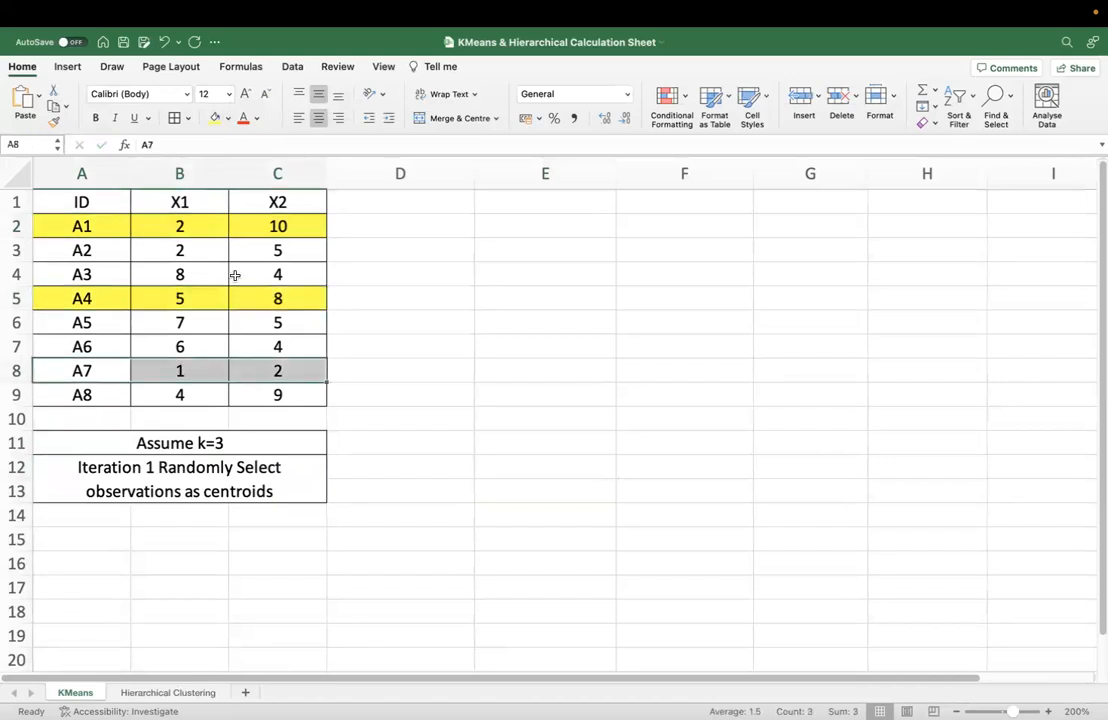
{"action": "left_click", "coordinate": [215, 117]}
Append the centroids (2,10),(5,8),(1,2) to the Iteration 1 note and add "Euclidean Distance method" in merged cells A14:C14.
{"action": "left_click", "coordinate": [301, 495]}
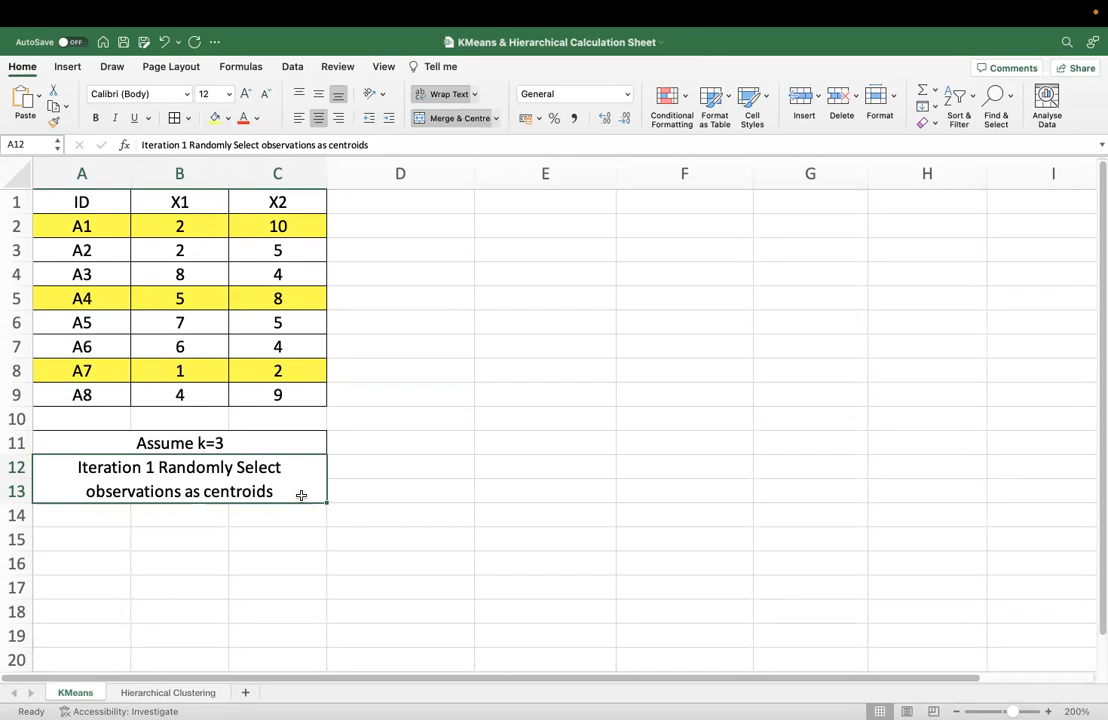
{"action": "left_click", "coordinate": [220, 440]}
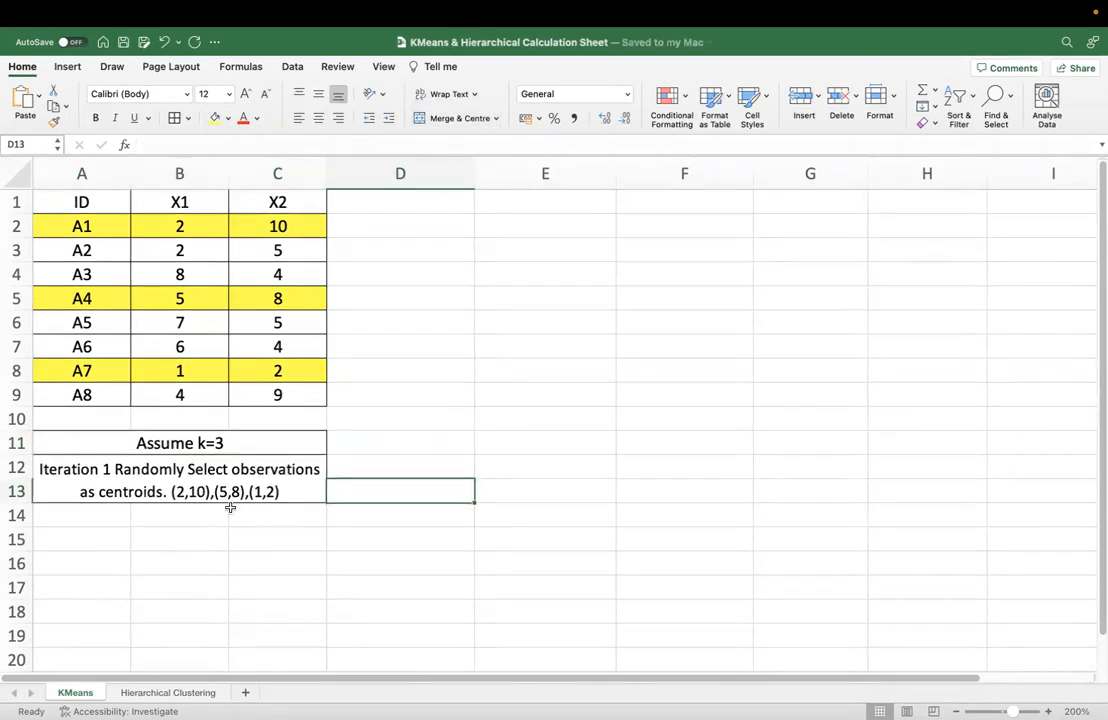
{"action": "left_click_drag", "start_coordinate": [99, 512], "coordinate": [280, 516]}
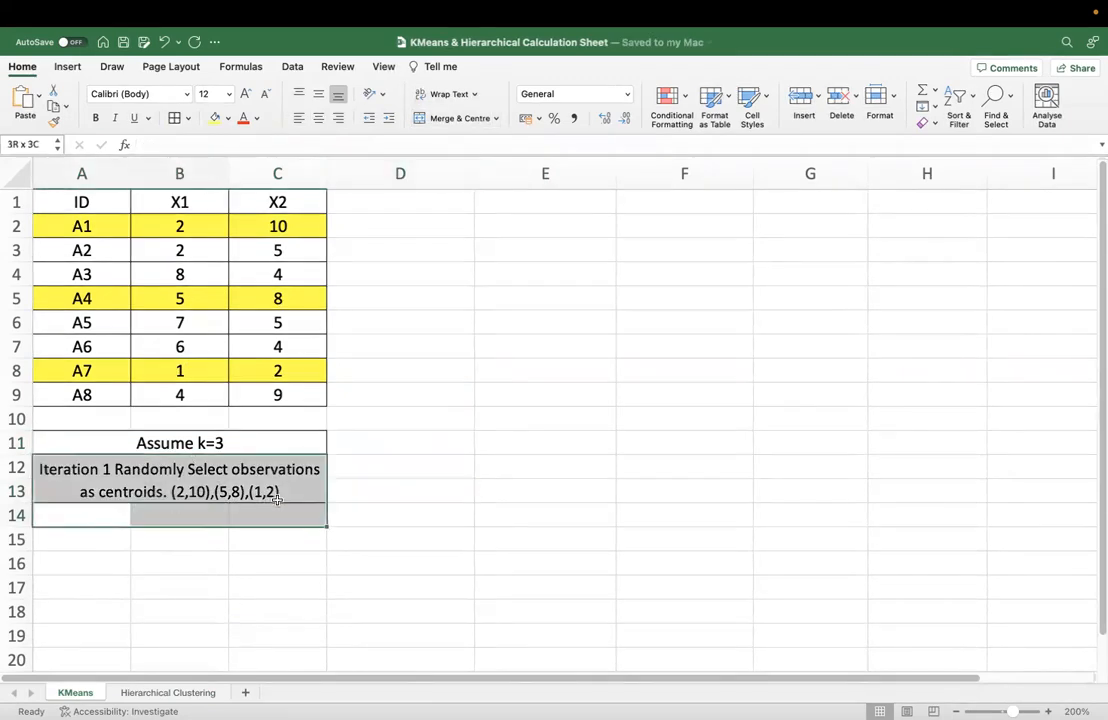
{"action": "left_click", "coordinate": [447, 118]}
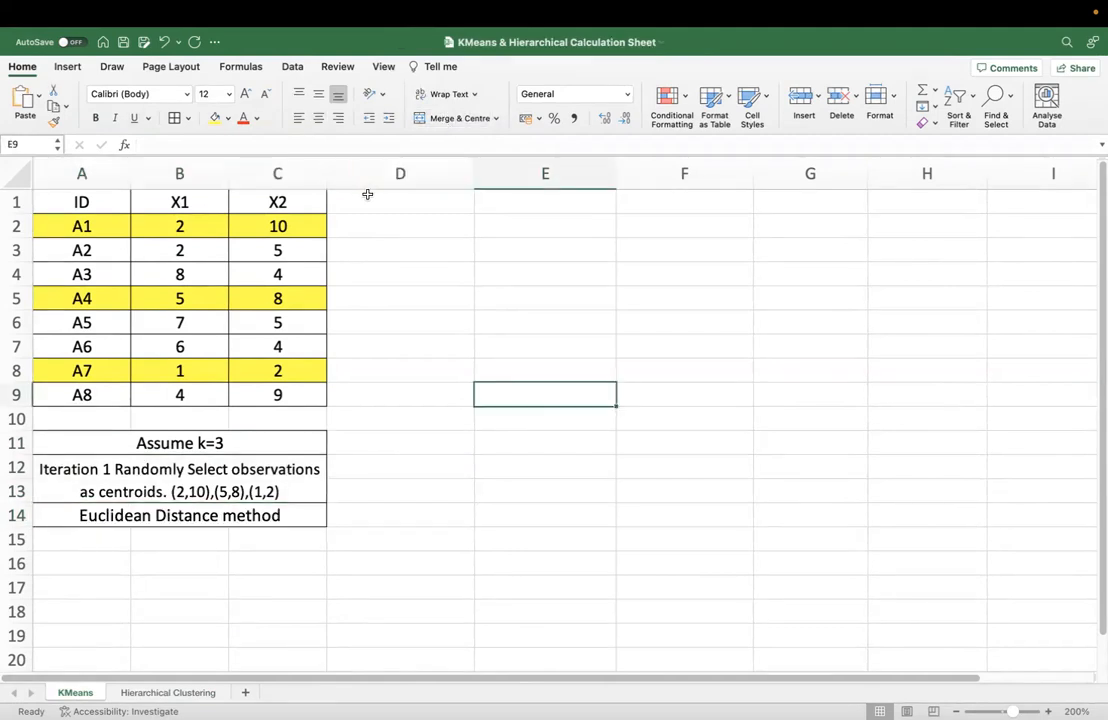
Enter the column header "dist from C1(2,10)" in D1.
{"action": "left_click", "coordinate": [367, 197]}
{"action": "type", "text": "dist from C1(2,10)"}
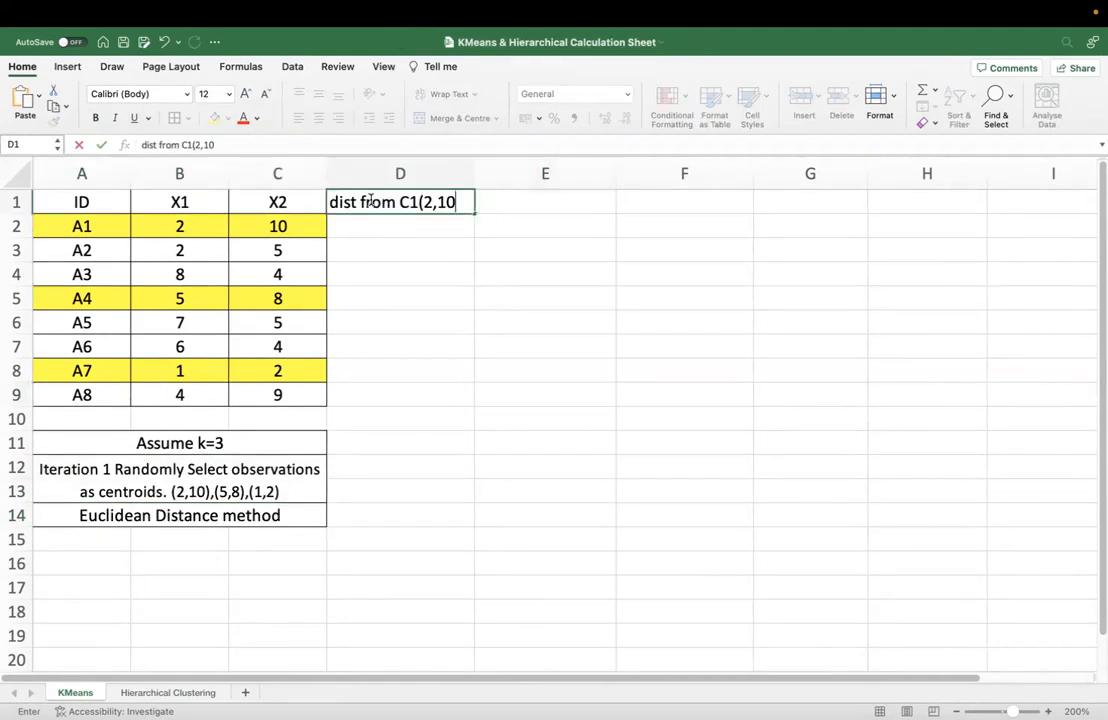
{"action": "left_click", "coordinate": [437, 395]}
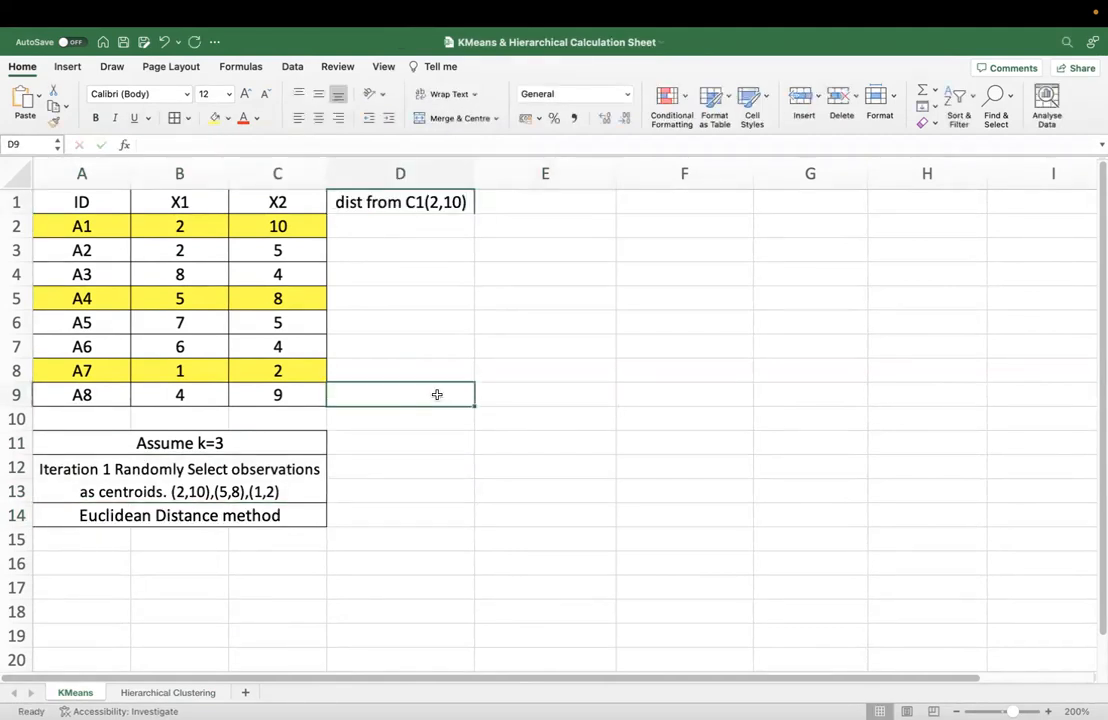
Begin a SQRT formula in D2 with the squared X1 difference ($B$2-B2)^2.
{"action": "left_click", "coordinate": [440, 229]}
{"action": "type", "text": "=sqrt"}
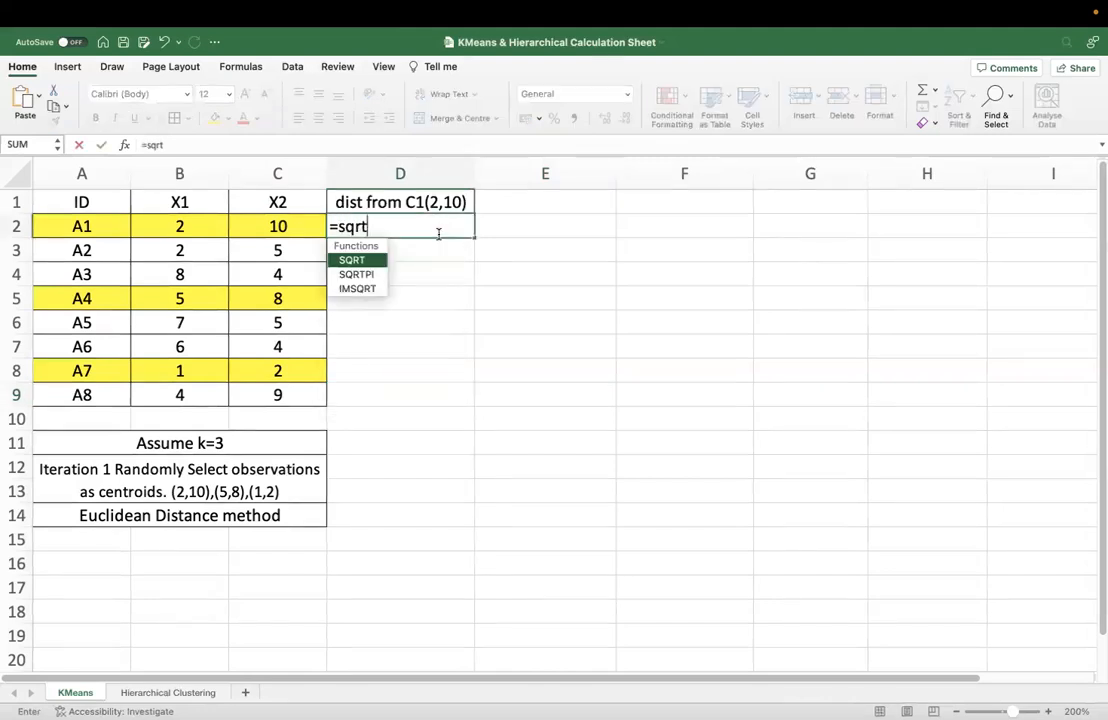
{"action": "type", "text": "(("}
{"action": "left_click", "coordinate": [210, 225]}
{"action": "key", "text": "F4"}
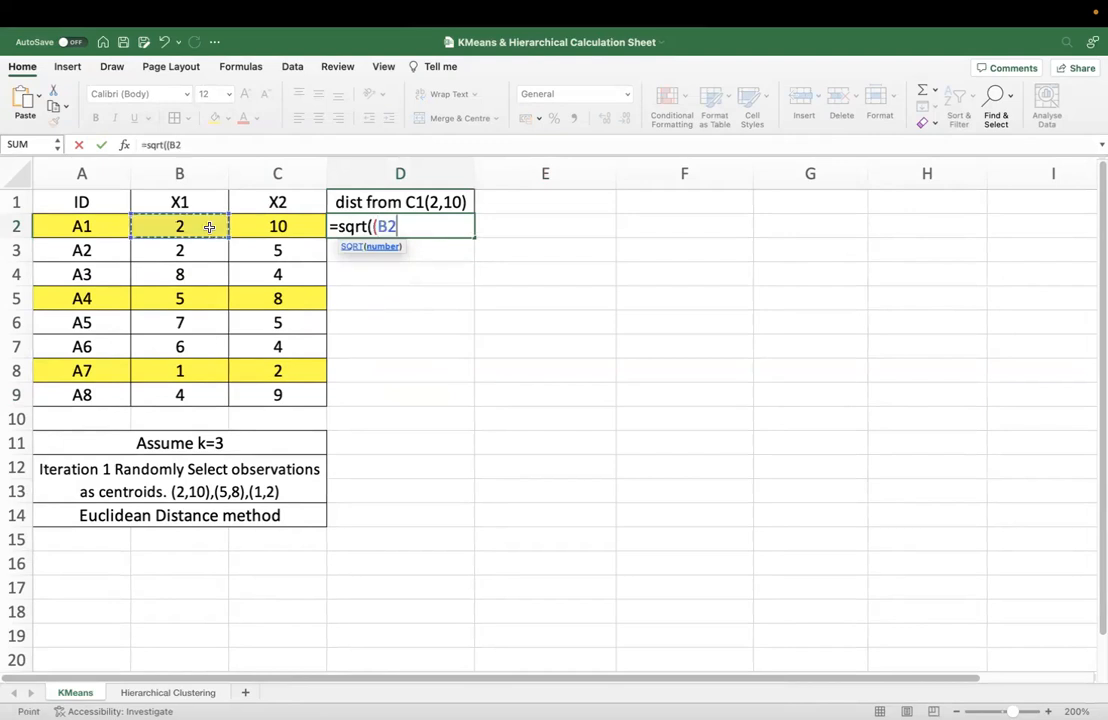
{"action": "type", "text": "-"}
{"action": "left_click", "coordinate": [193, 227]}
{"action": "type", "text": ")^2"}
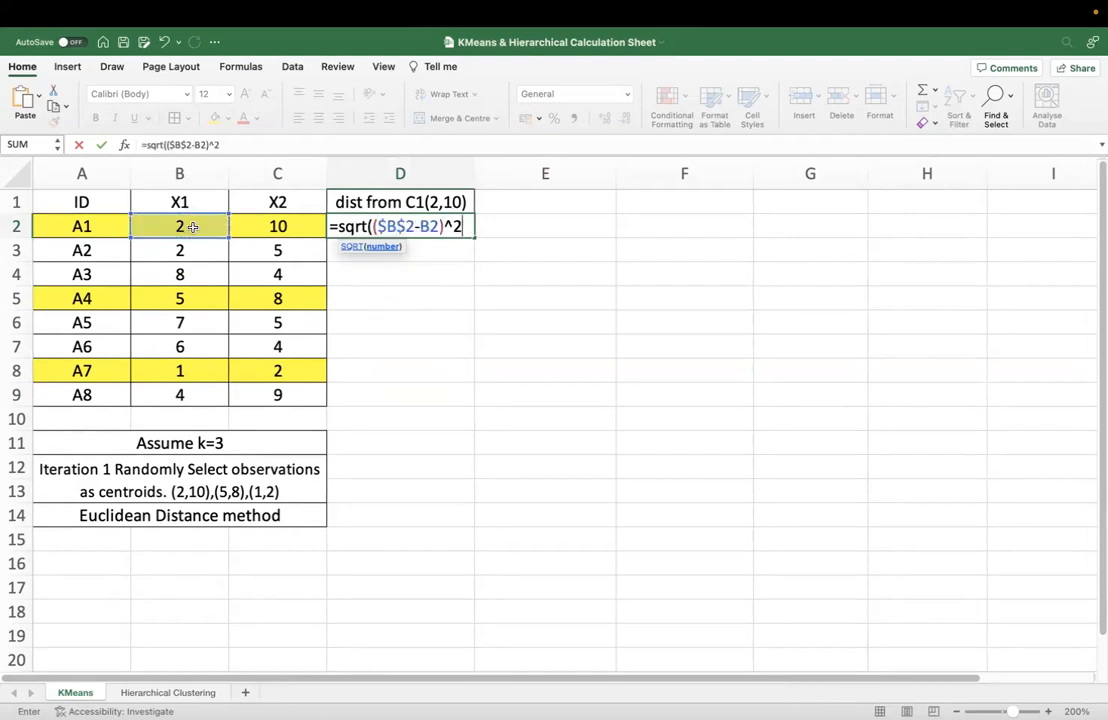
Complete the D2 formula by adding the squared X2 difference ($C$2-C2)^2, and fill it down to D9.
{"action": "type", "text": "+("}
{"action": "left_click", "coordinate": [275, 227]}
{"action": "key", "text": "F4"}
{"action": "type", "text": "-"}
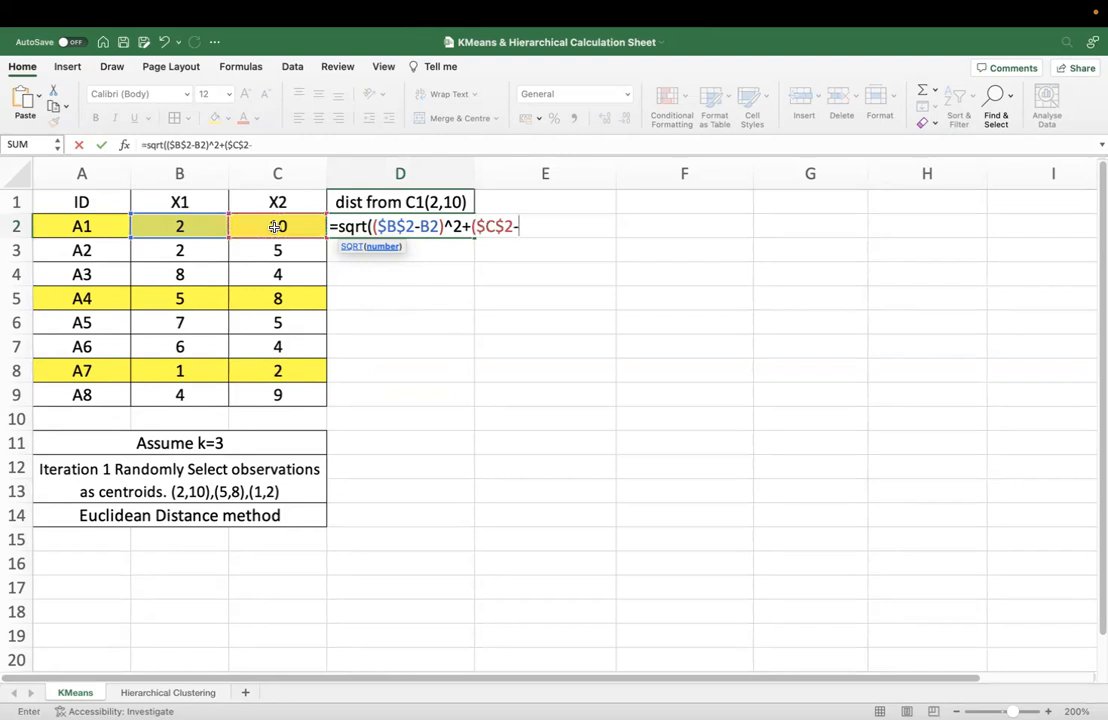
{"action": "left_click", "coordinate": [276, 227]}
{"action": "type", "text": ")^2"}
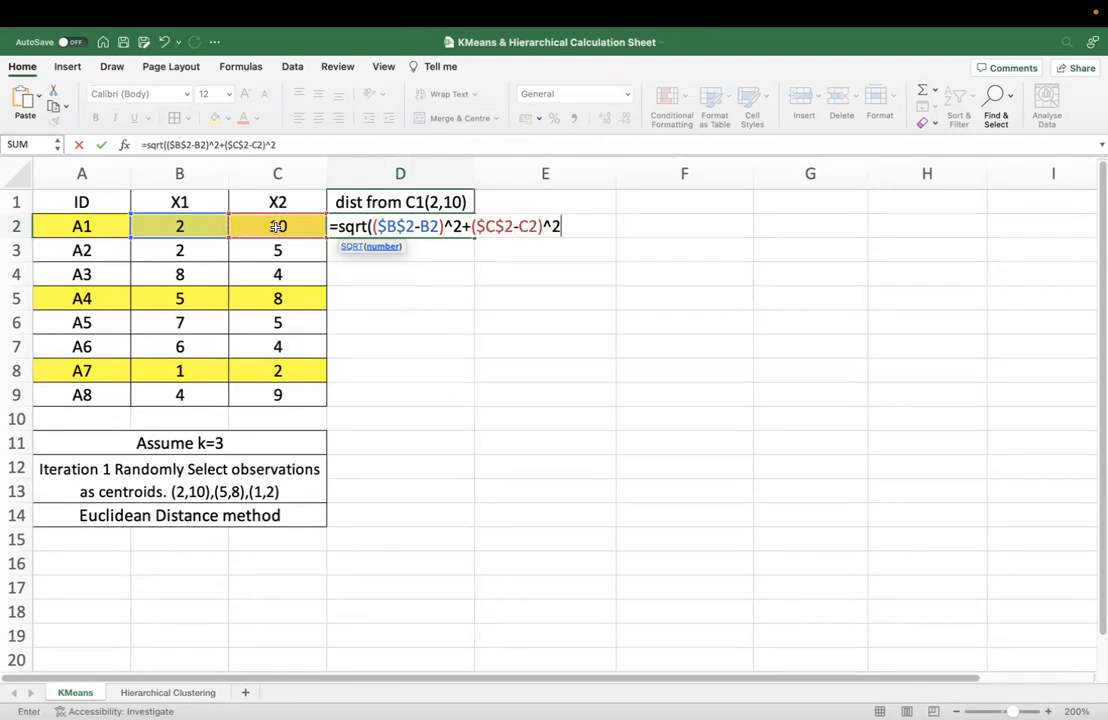
{"action": "type", "text": ")"}
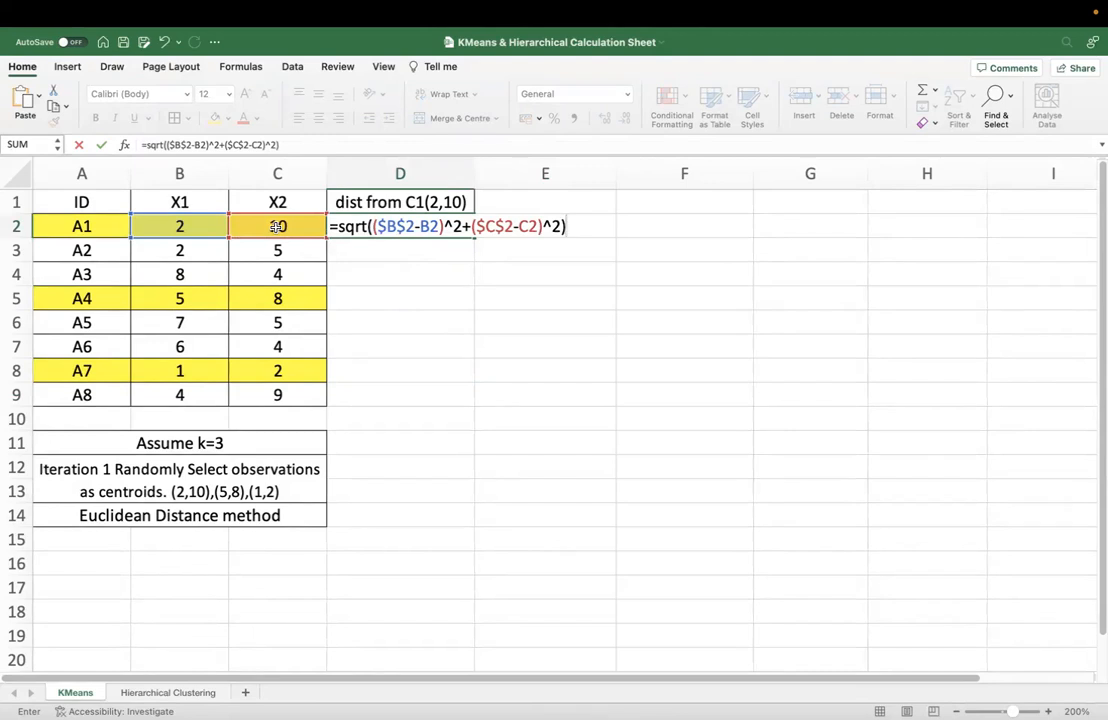
{"action": "key", "text": "Return"}
{"action": "left_click", "coordinate": [425, 226]}
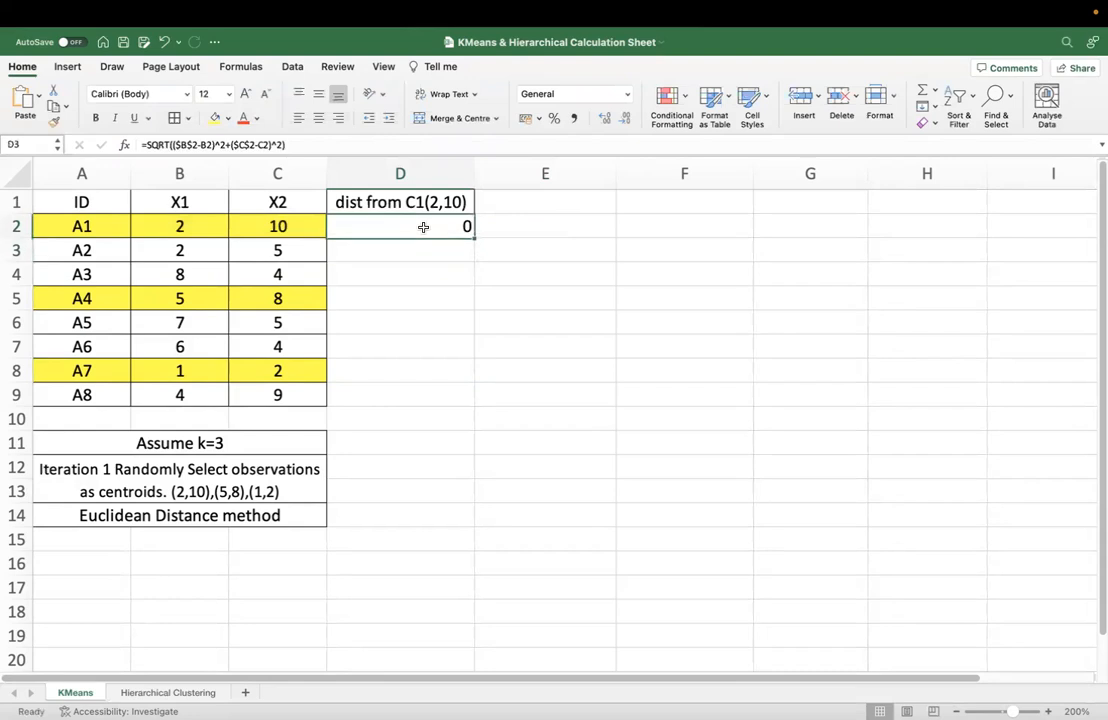
{"action": "double_click", "coordinate": [473, 237]}
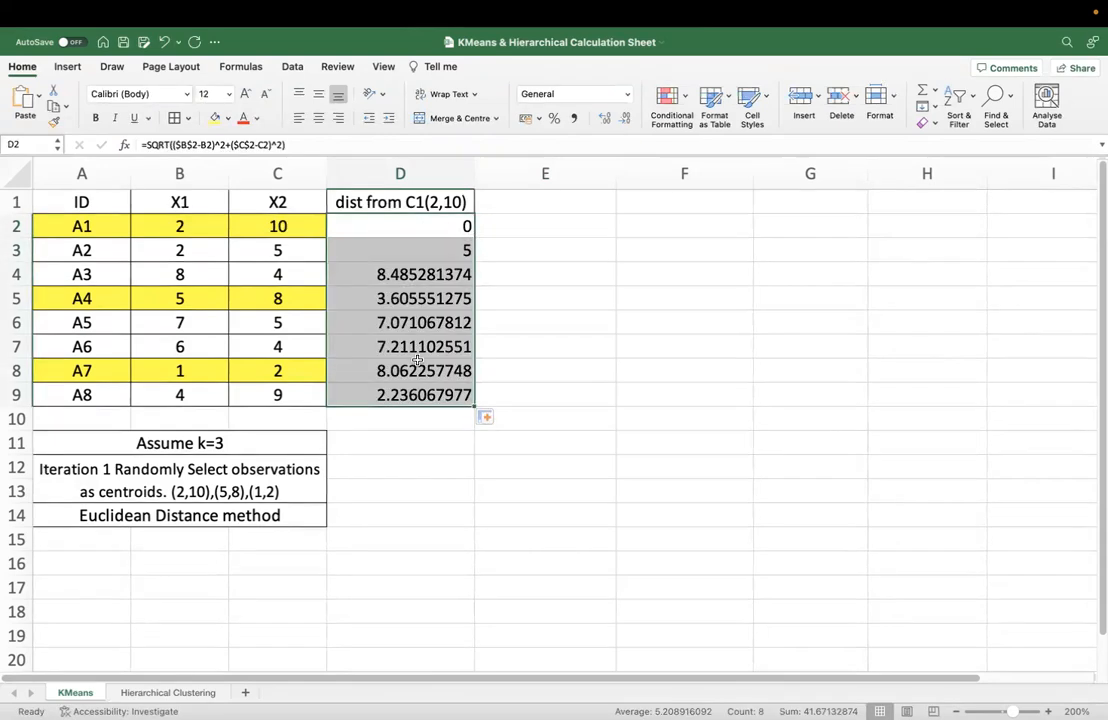
Examine the distance formulas in D5 and D2, checking the fixed centroid references against the row references.
{"action": "left_click", "coordinate": [455, 250]}
{"action": "left_click", "coordinate": [433, 292]}
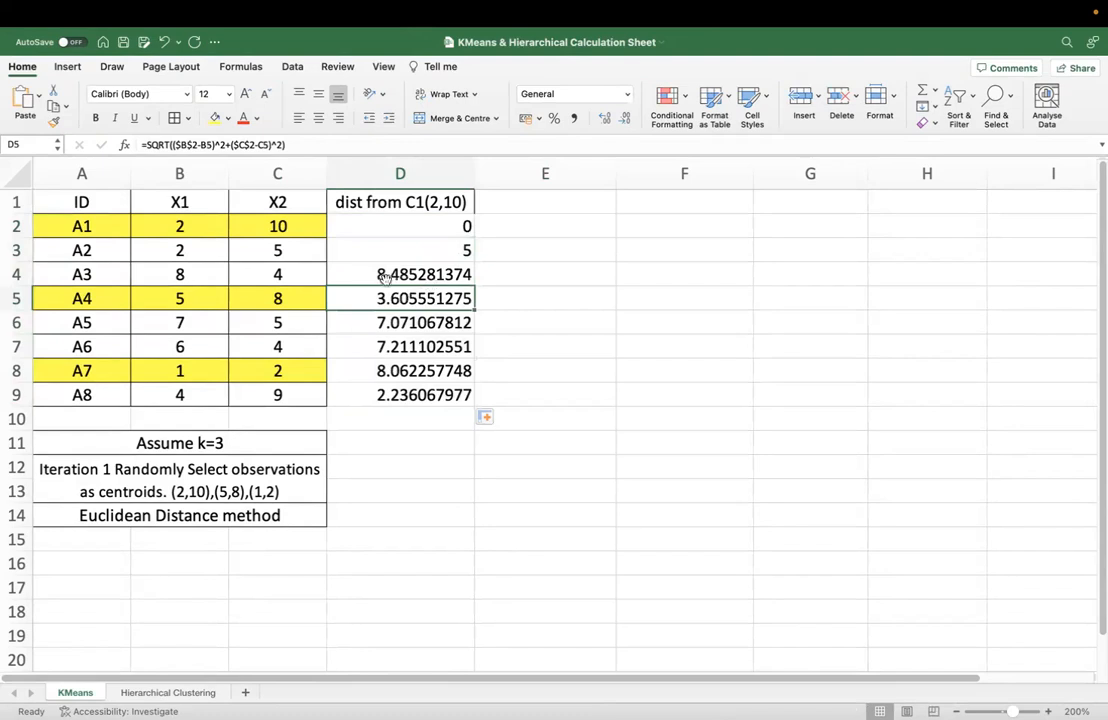
{"action": "left_click", "coordinate": [213, 144]}
{"action": "left_click", "coordinate": [312, 143]}
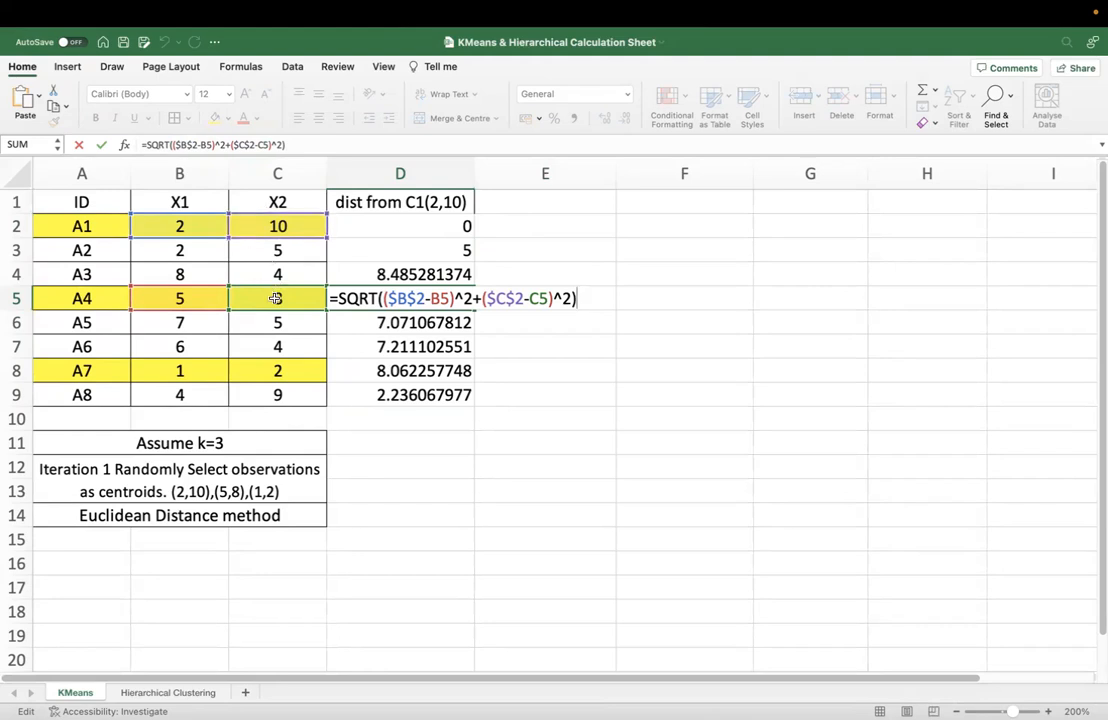
{"action": "key", "text": "Return"}
{"action": "left_click", "coordinate": [440, 226]}
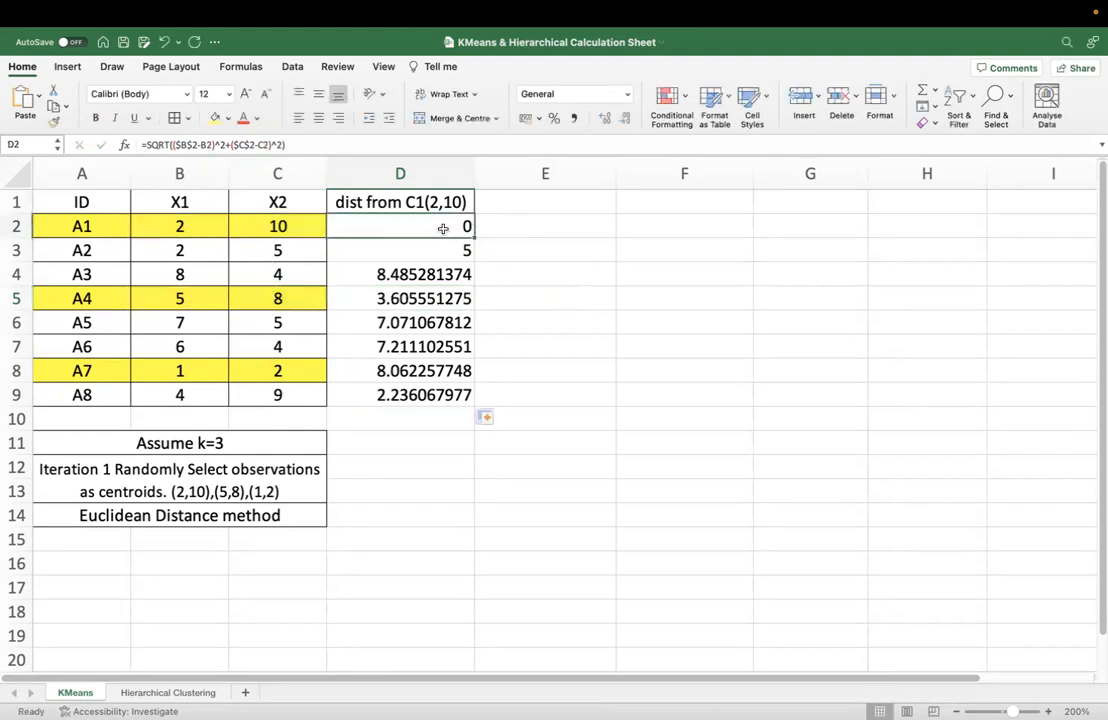
{"action": "left_click", "coordinate": [212, 145]}
{"action": "left_click", "coordinate": [445, 226]}
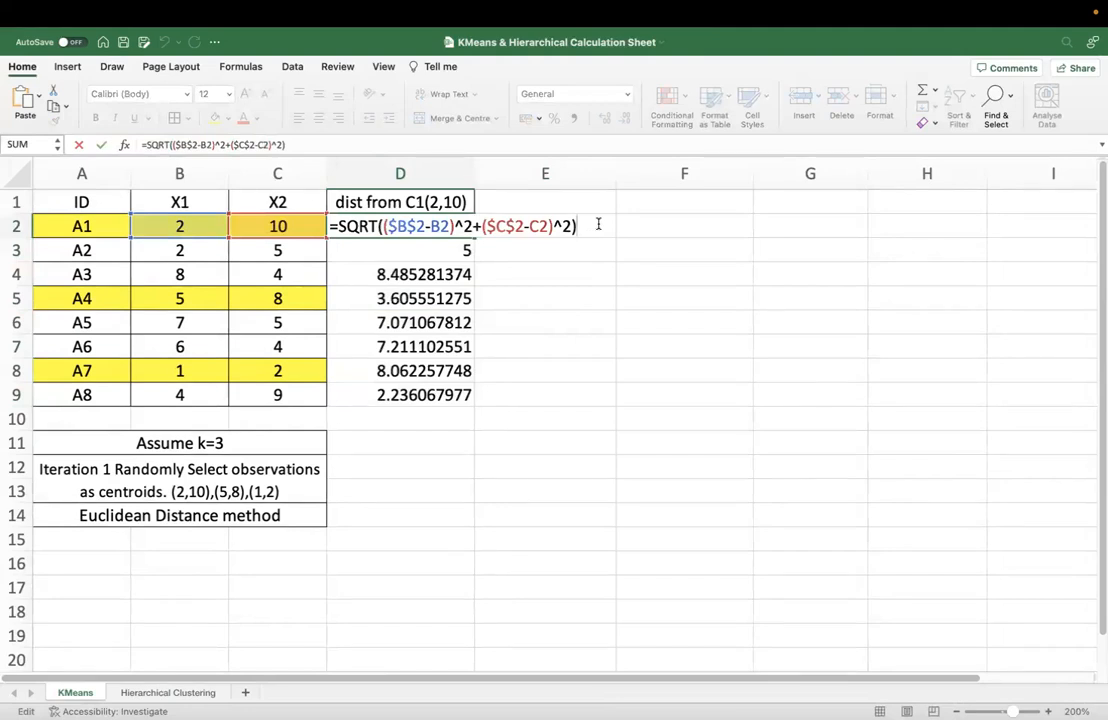
{"action": "key", "text": "Return"}
Format the distances in D2:D9 with two decimals, centred alignment and cell borders.
{"action": "left_click", "coordinate": [687, 325]}
{"action": "left_click_drag", "start_coordinate": [440, 226], "coordinate": [440, 395]}
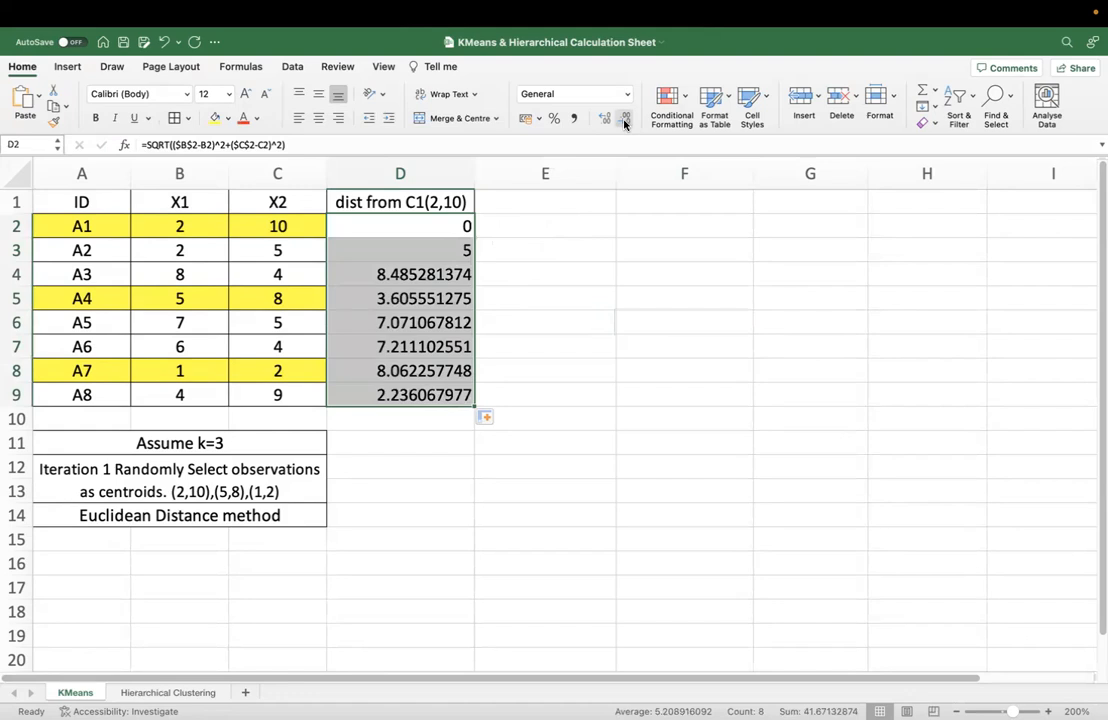
{"action": "left_click", "coordinate": [625, 118]}
{"action": "left_click", "coordinate": [625, 118]}
{"action": "left_click", "coordinate": [625, 118]}
{"action": "left_click", "coordinate": [625, 118]}
{"action": "left_click", "coordinate": [625, 118]}
{"action": "left_click", "coordinate": [625, 118]}
{"action": "left_click", "coordinate": [625, 118]}
{"action": "left_click", "coordinate": [318, 117]}
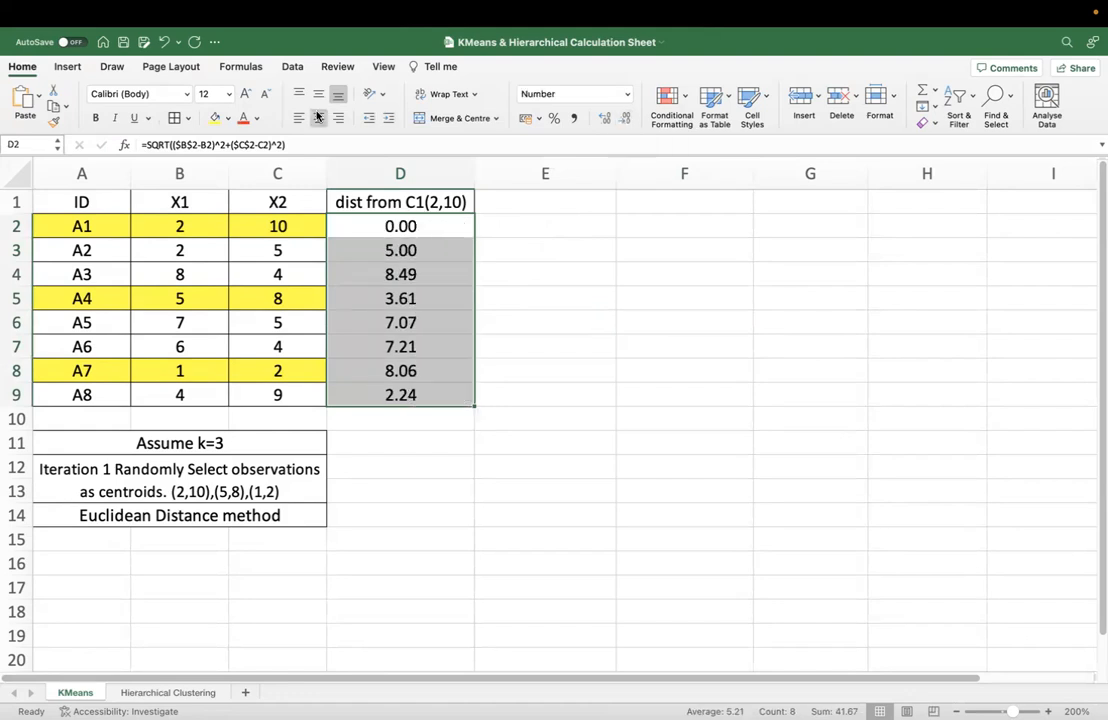
{"action": "left_click", "coordinate": [580, 340]}
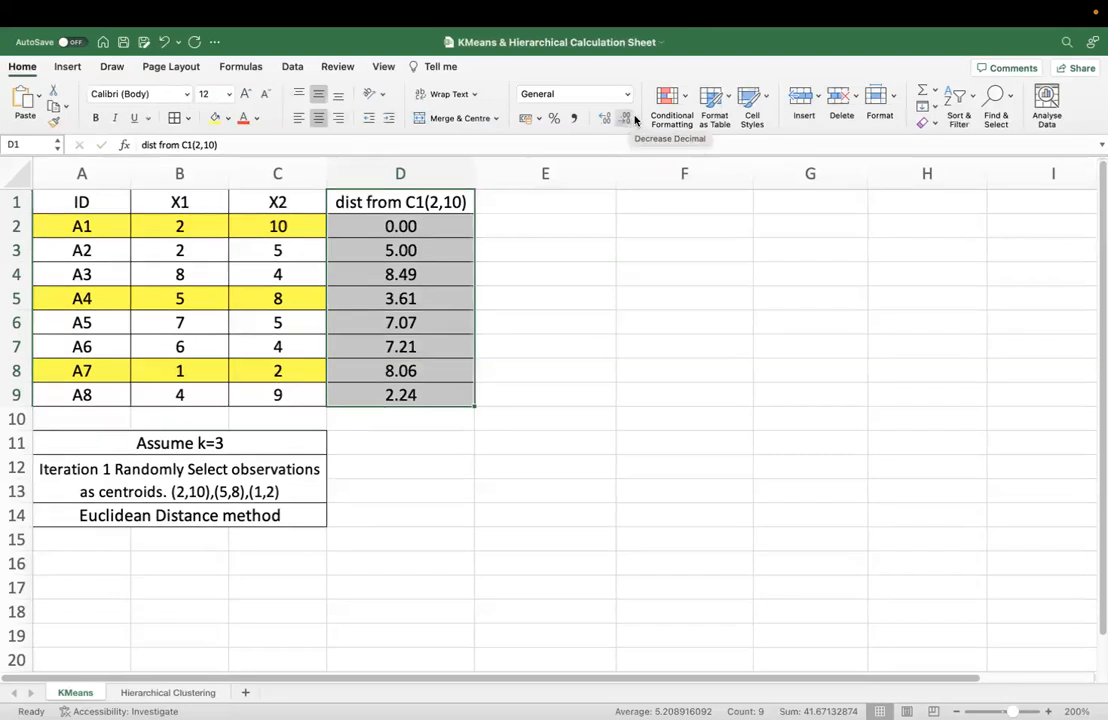
Enter the column header "dist from C2(5,8)" in E1.
{"action": "left_click", "coordinate": [529, 210]}
{"action": "type", "text": "dist "}
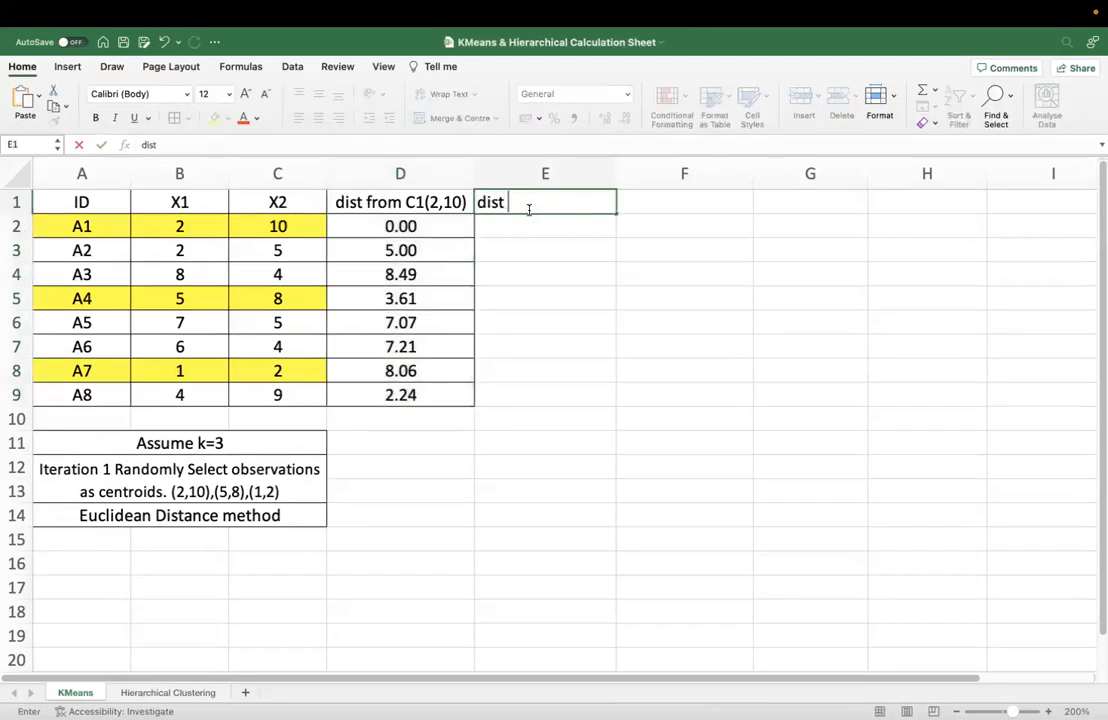
{"action": "type", "text": "from c2(5,8)"}
{"action": "left_click", "coordinate": [556, 202]}
{"action": "key", "text": "BackSpace"}
{"action": "type", "text": "C"}
{"action": "left_click", "coordinate": [566, 308]}
Begin a SQRT formula in E2 with the squared X1 difference ($B$5-B2)^2, keeping the centroid reference absolute.
{"action": "left_click", "coordinate": [569, 225]}
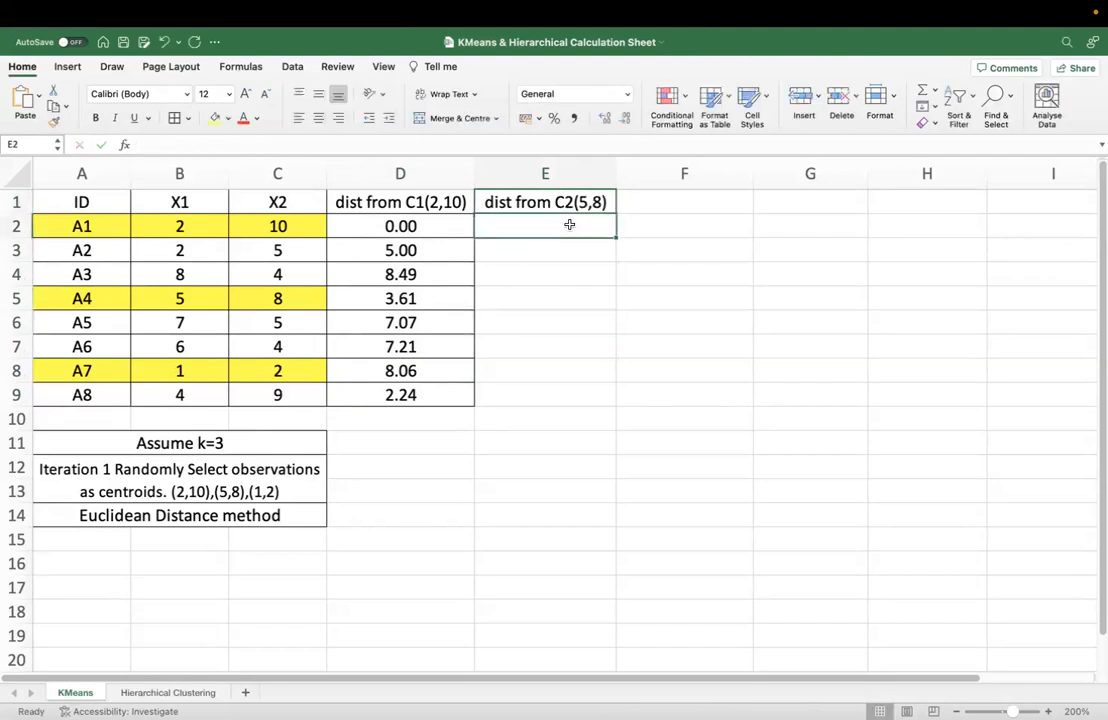
{"action": "type", "text": "=sqr"}
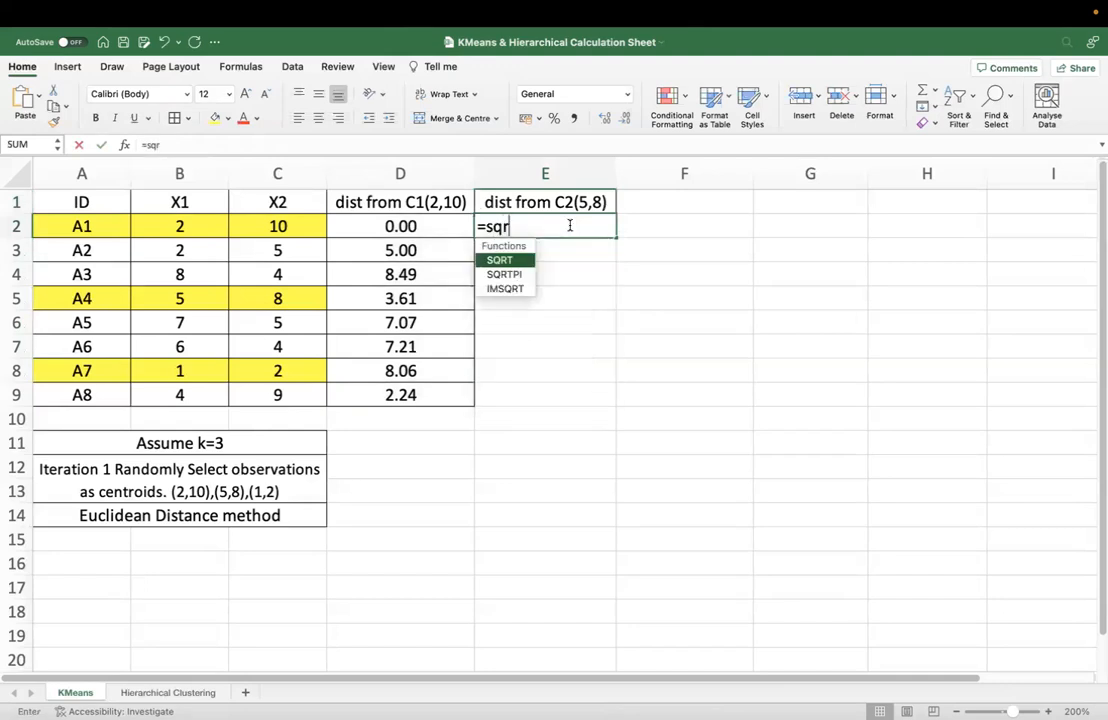
{"action": "type", "text": "t(("}
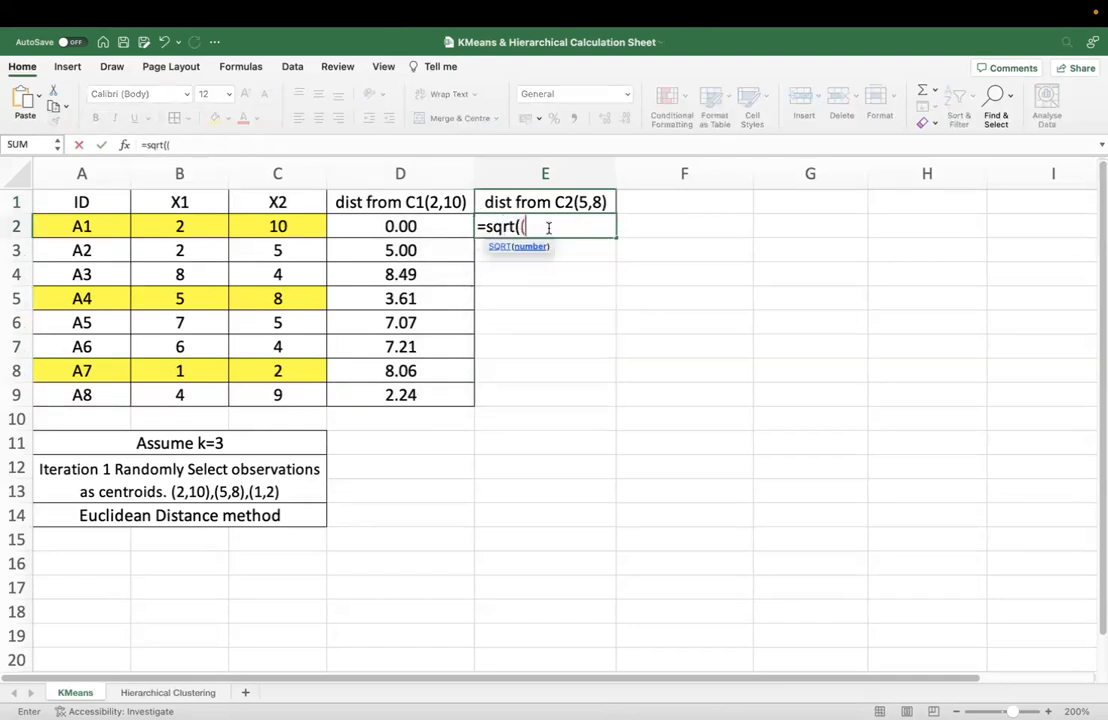
{"action": "left_click", "coordinate": [188, 300]}
{"action": "key", "text": "super+t"}
{"action": "type", "text": "-"}
{"action": "left_click", "coordinate": [200, 228]}
{"action": "type", "text": ")^2+("}
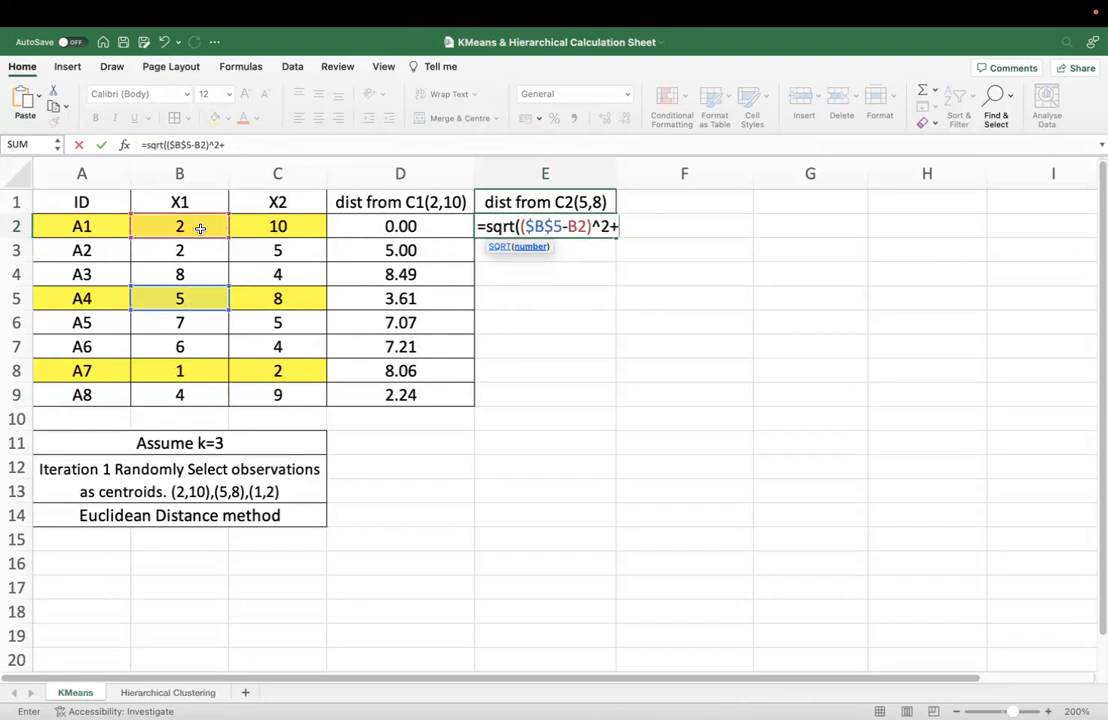
Complete the E2 formula by adding the squared X2 difference ($C$5-C2)^2, and fill it down to E9.
{"action": "left_click", "coordinate": [288, 298]}
{"action": "key", "text": "super+t"}
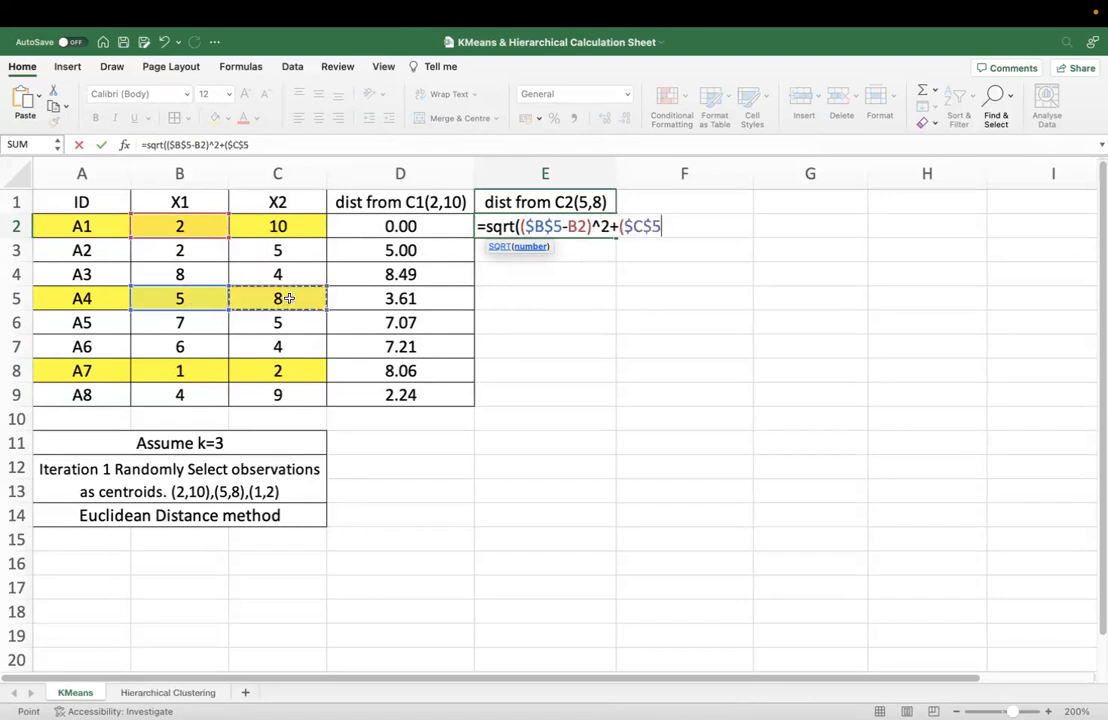
{"action": "type", "text": "-"}
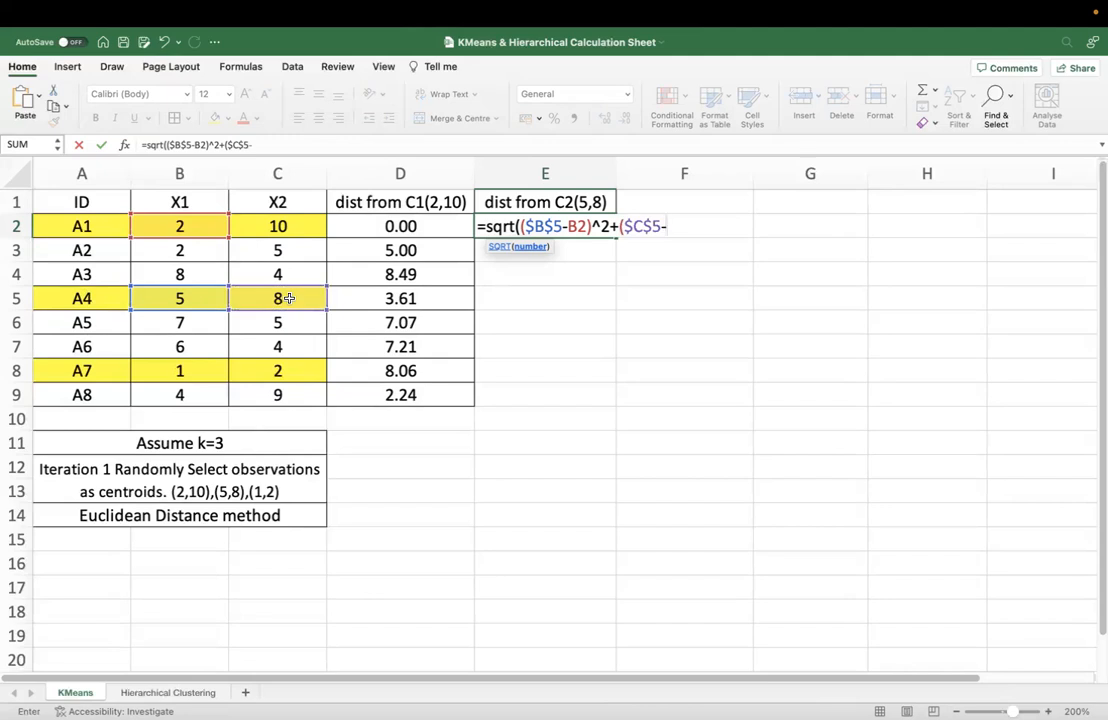
{"action": "left_click", "coordinate": [274, 229]}
{"action": "type", "text": ")^2)"}
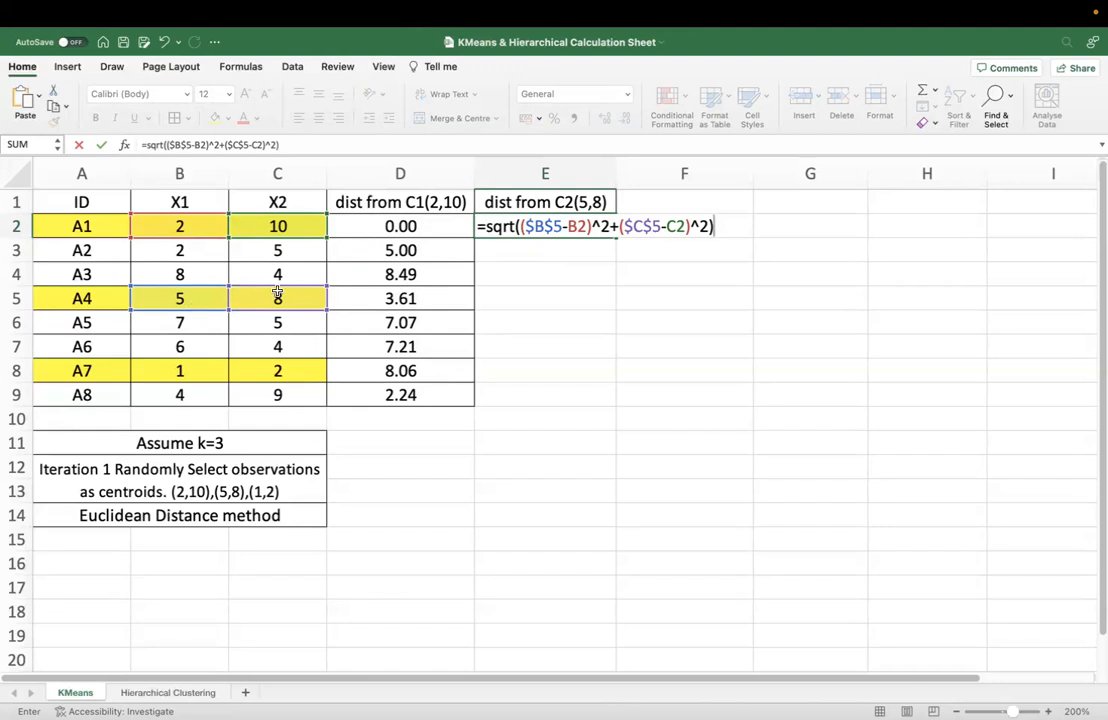
{"action": "key", "text": "Return"}
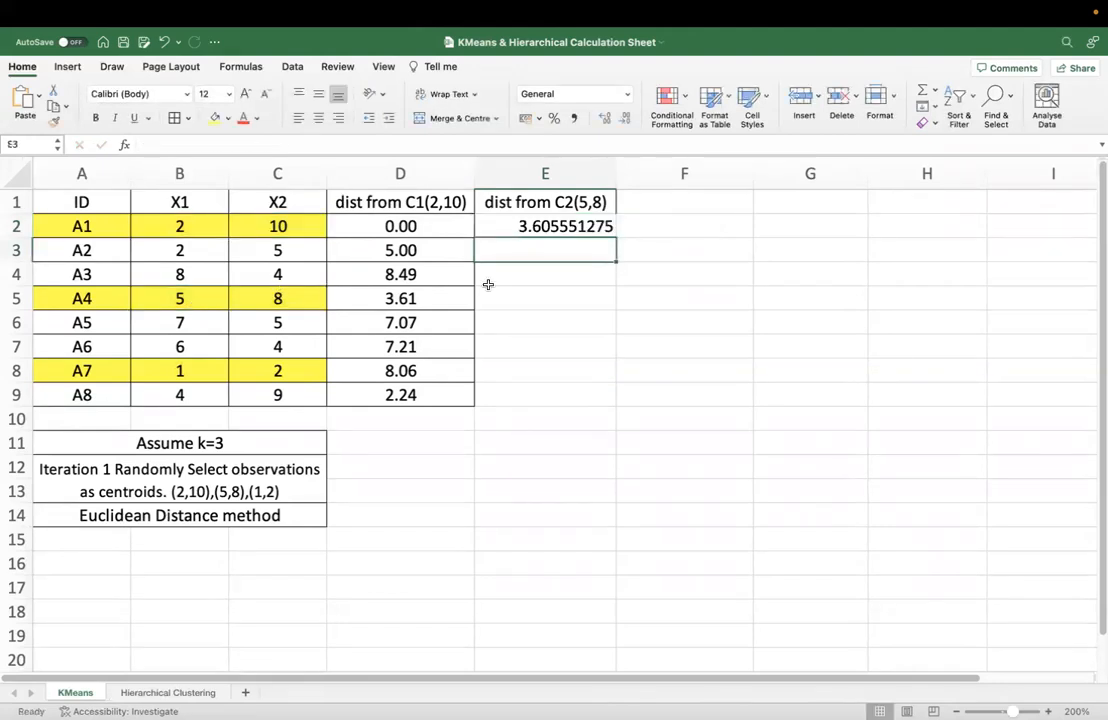
{"action": "left_click", "coordinate": [609, 228]}
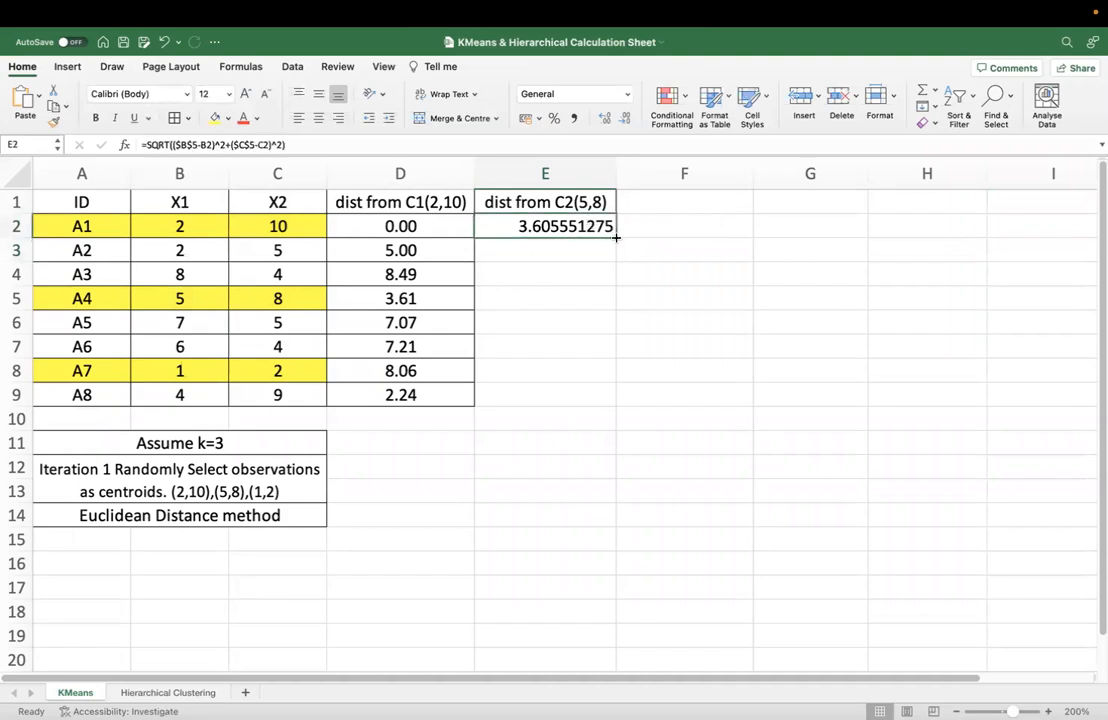
{"action": "double_click", "coordinate": [617, 232]}
Format the distances in E2:E9 with two decimals and centred alignment, and check the references in the E2 formula.
{"action": "left_click", "coordinate": [606, 298]}
{"action": "left_click_drag", "start_coordinate": [560, 226], "coordinate": [560, 394]}
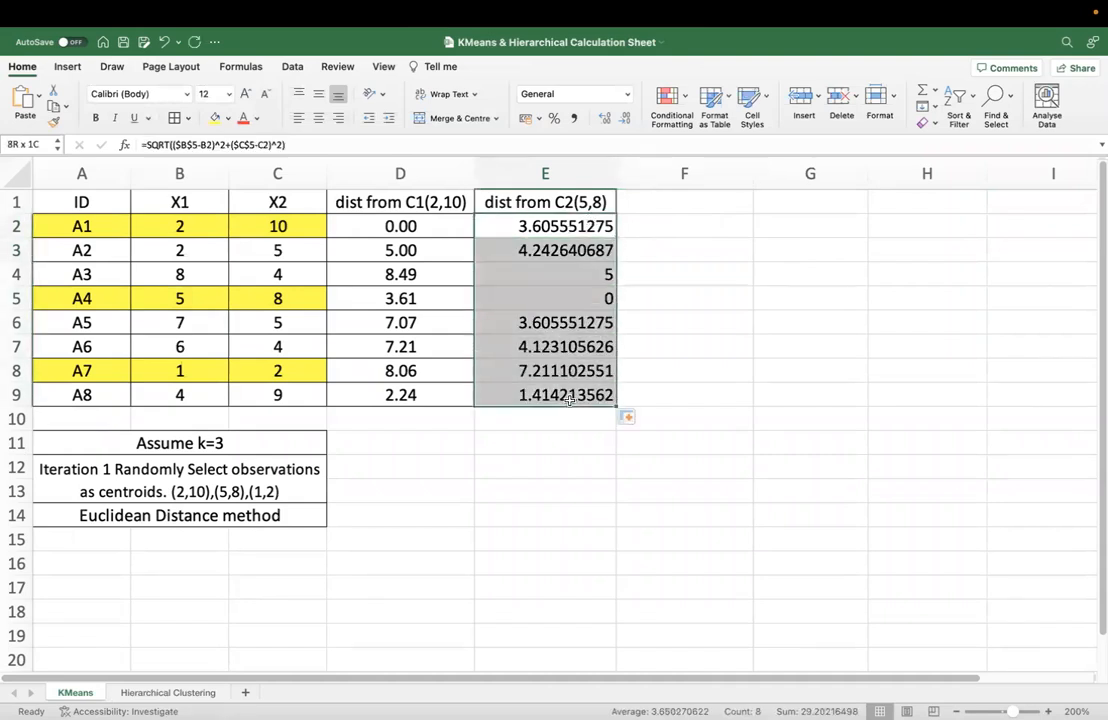
{"action": "left_click", "coordinate": [625, 120]}
{"action": "left_click", "coordinate": [625, 120]}
{"action": "left_click", "coordinate": [625, 120]}
{"action": "left_click", "coordinate": [564, 226]}
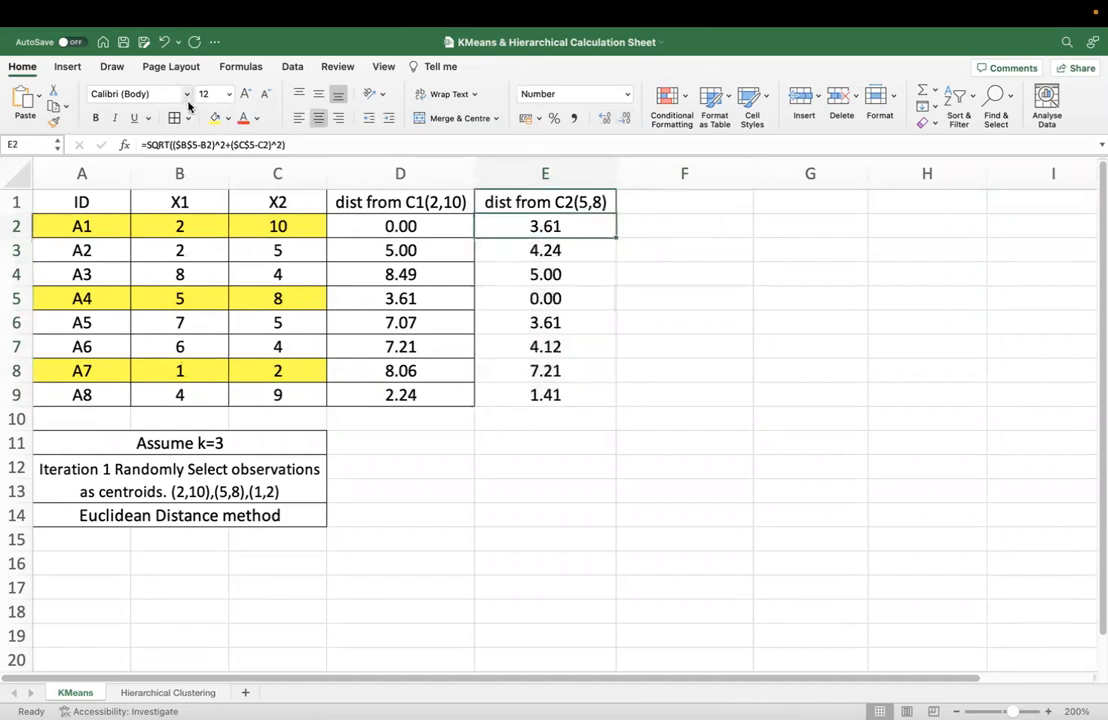
{"action": "left_click", "coordinate": [215, 145]}
{"action": "left_click", "coordinate": [546, 227]}
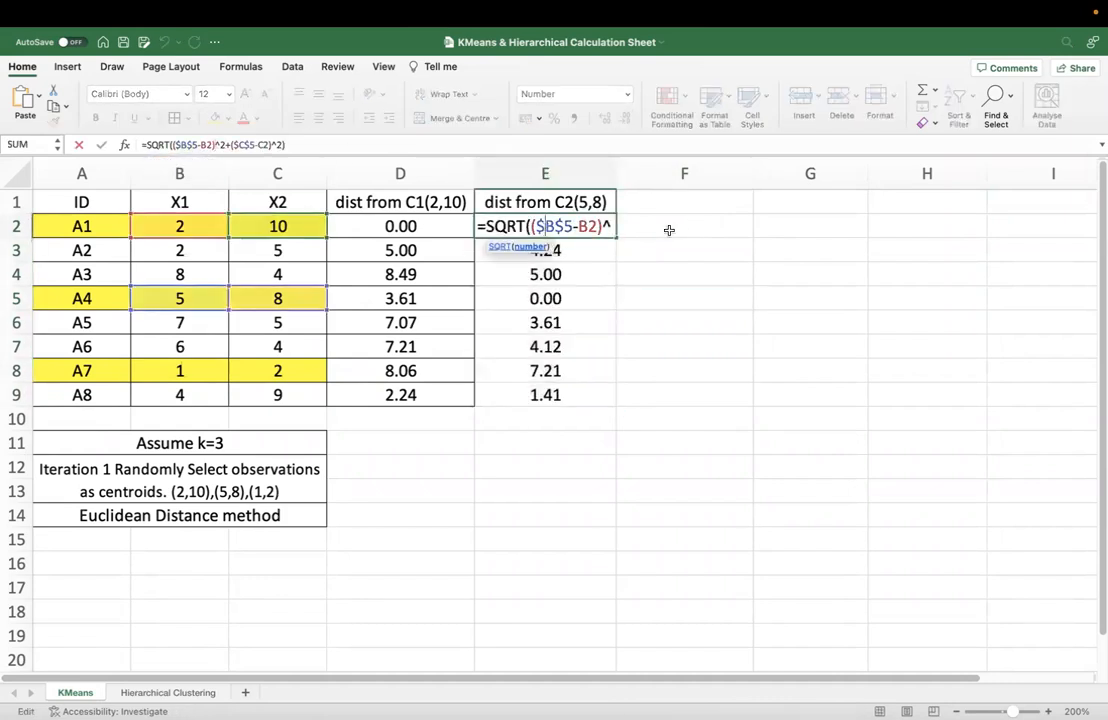
Enter the column header "dist from C3(1,2)" in F1.
{"action": "left_click", "coordinate": [703, 193]}
{"action": "type", "text": "dist fro"}
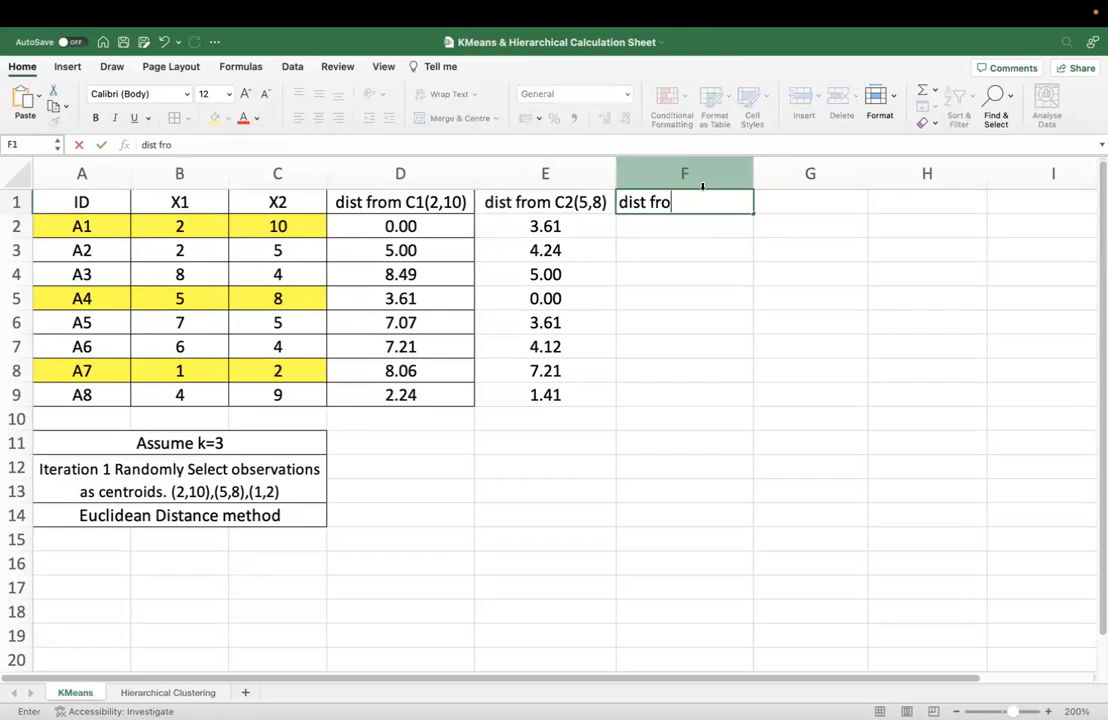
{"action": "type", "text": "m C3(1,2)"}
{"action": "key", "text": "Return"}
Begin a SQRT formula in F2 with the squared X1 difference ($B$8-B2)^2, keeping the centroid reference absolute.
{"action": "type", "text": "=sqrt(("}
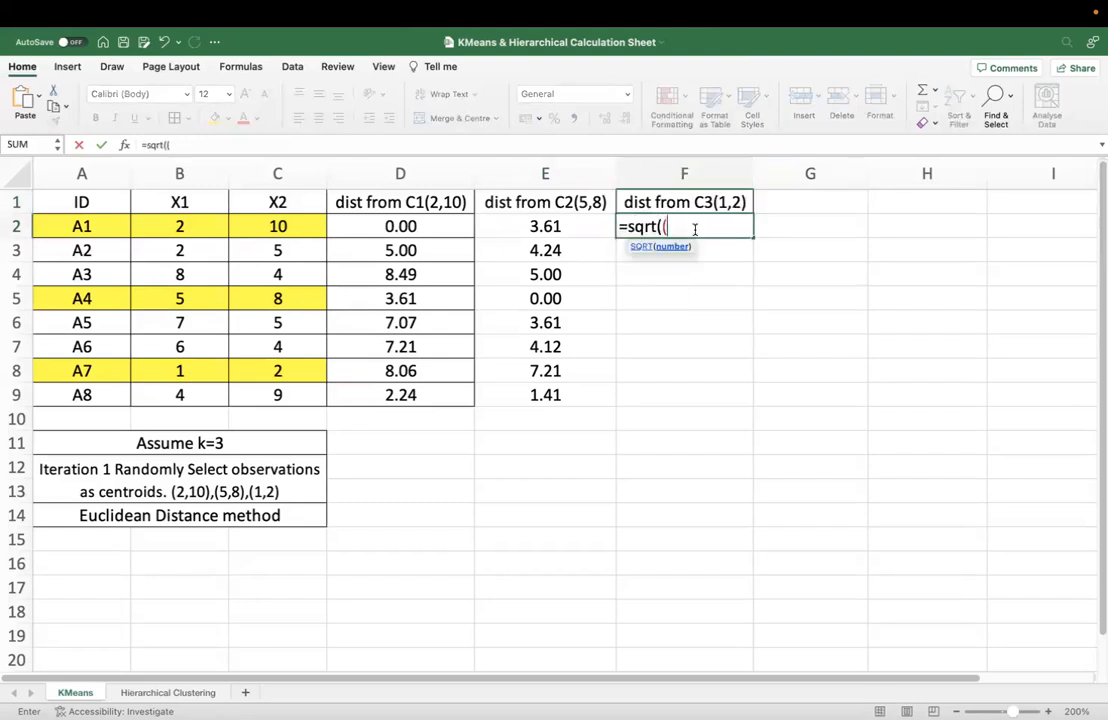
{"action": "left_click", "coordinate": [213, 373]}
{"action": "key", "text": "F4"}
{"action": "type", "text": "-"}
{"action": "left_click", "coordinate": [184, 225]}
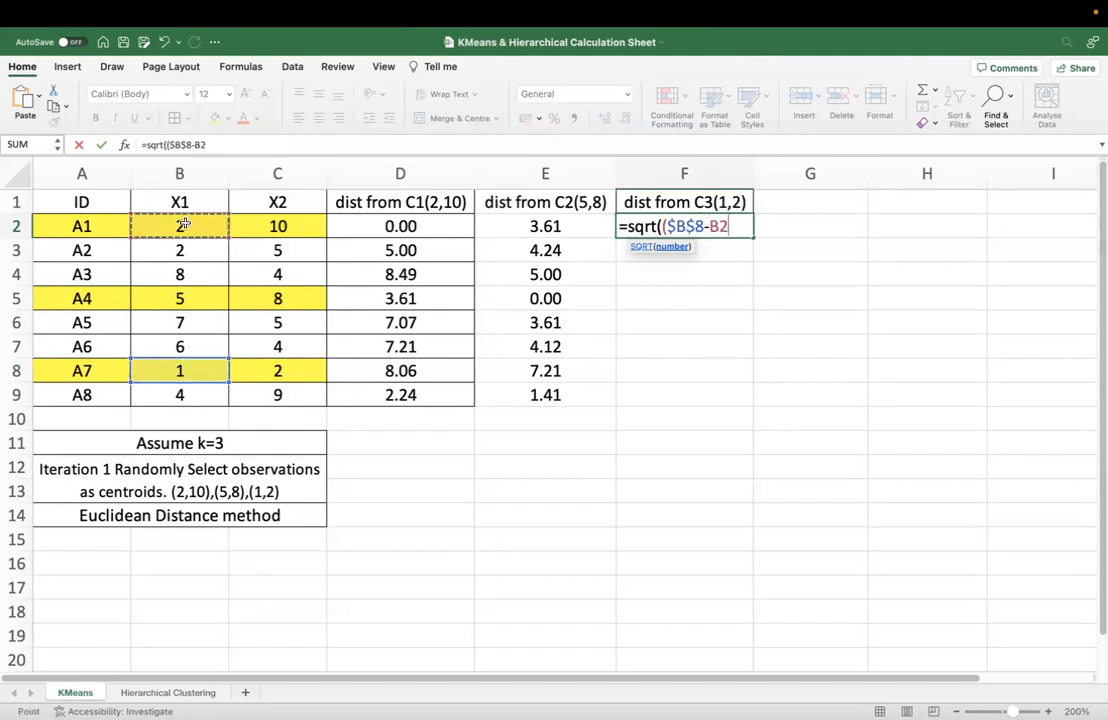
{"action": "type", "text": ")^2+("}
Complete the F2 formula by adding the squared X2 difference ($C$8-C2)^2, and fill it down to F9.
{"action": "left_click", "coordinate": [298, 372]}
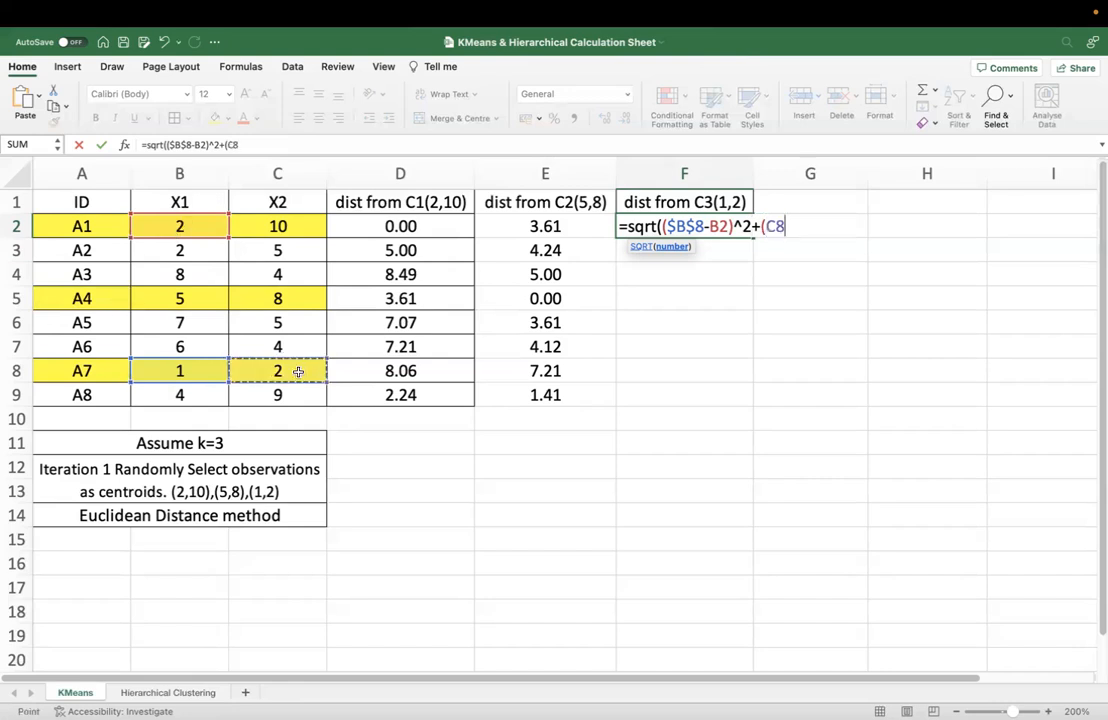
{"action": "key", "text": "F4"}
{"action": "type", "text": "-"}
{"action": "left_click", "coordinate": [291, 224]}
{"action": "type", "text": ")^2"}
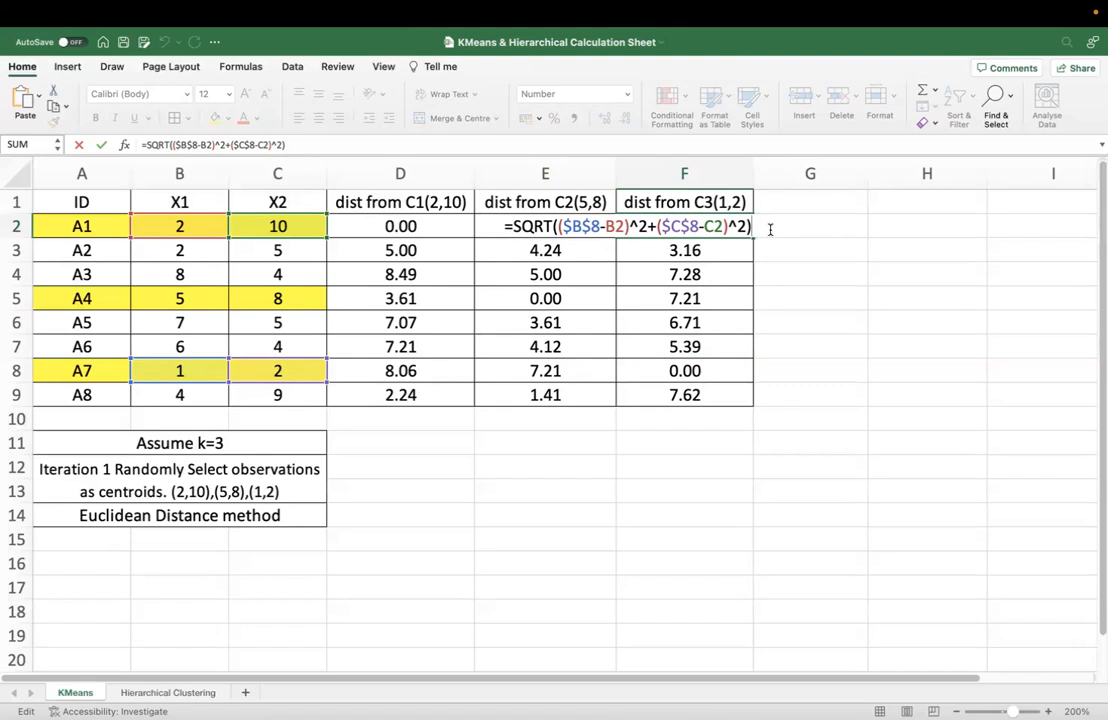
{"action": "key", "text": "Return"}
Enter the column header "Cluster Assign" in G1 and add borders to G1:G9.
{"action": "left_click", "coordinate": [818, 196]}
{"action": "type", "text": "Cluster Assign"}
{"action": "key", "text": "Return"}
{"action": "left_click_drag", "start_coordinate": [805, 200], "coordinate": [819, 399]}
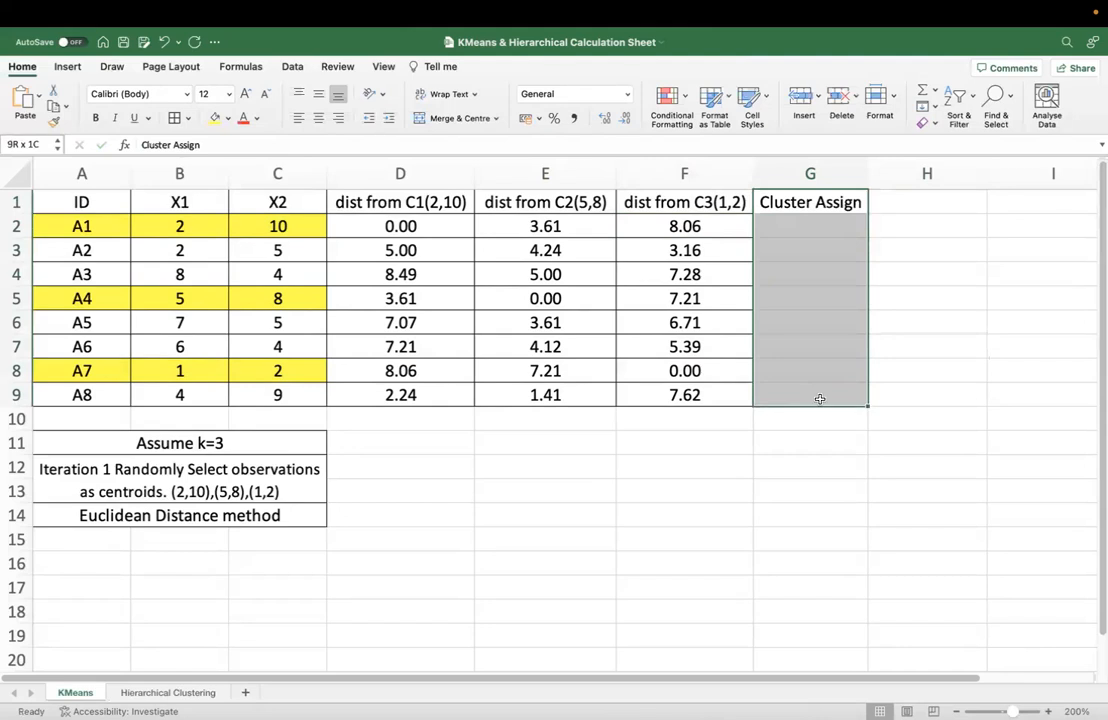
Compare A1's three centroid distances in row 2 and enter C1 as its cluster in G2.
{"action": "left_click_drag", "start_coordinate": [430, 226], "coordinate": [680, 226]}
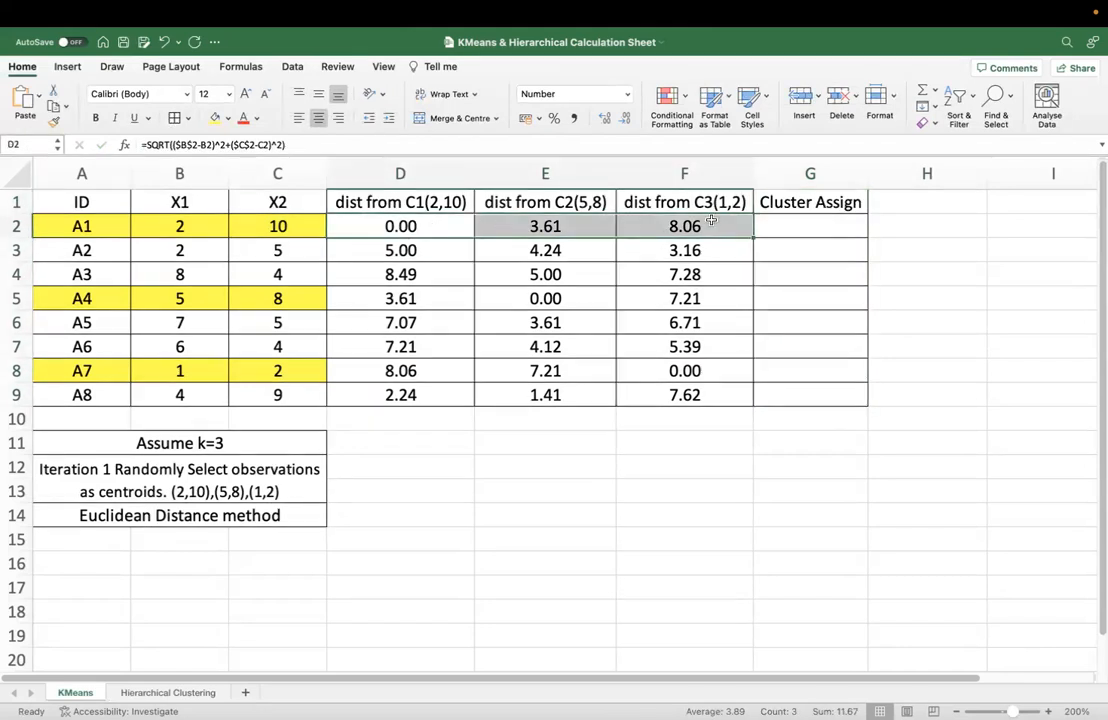
{"action": "left_click", "coordinate": [836, 238]}
{"action": "type", "text": "C1"}
{"action": "left_click", "coordinate": [853, 346]}
{"action": "left_click", "coordinate": [404, 239]}
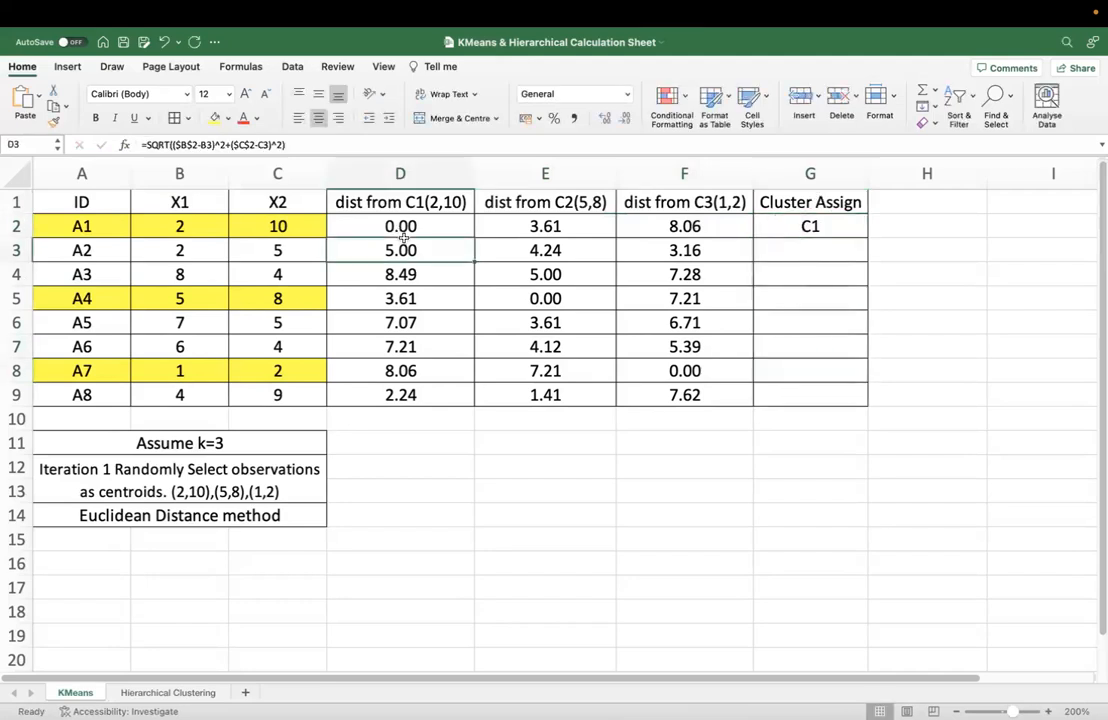
{"action": "left_click_drag", "start_coordinate": [422, 221], "coordinate": [669, 229]}
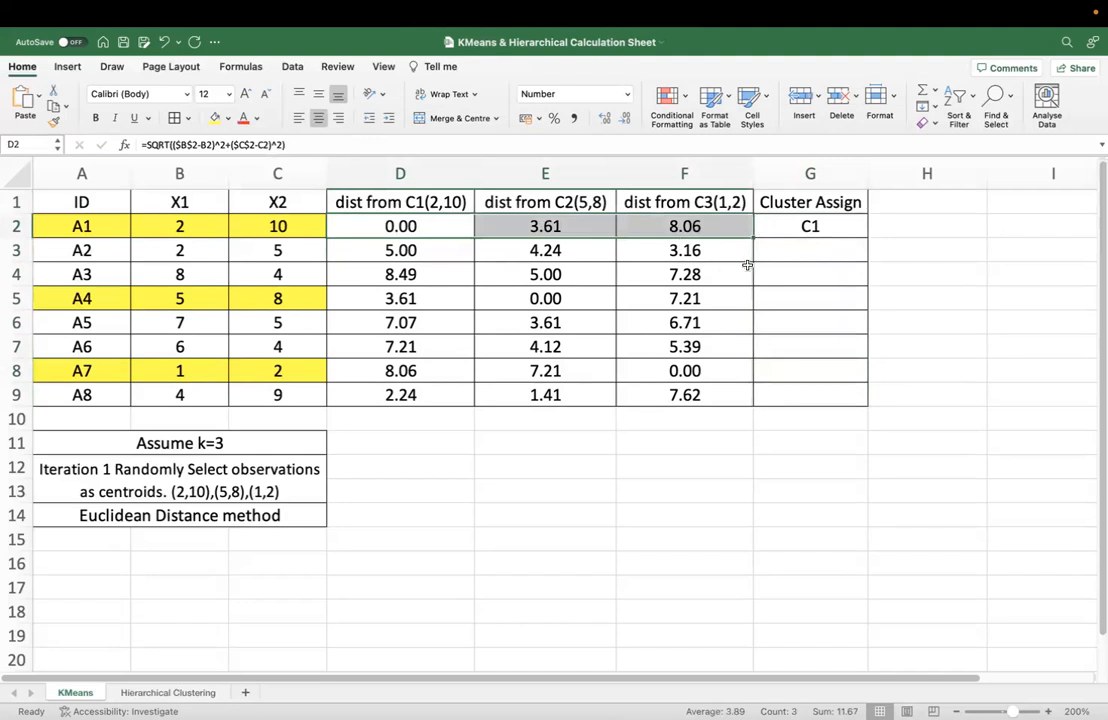
{"action": "left_click", "coordinate": [816, 229]}
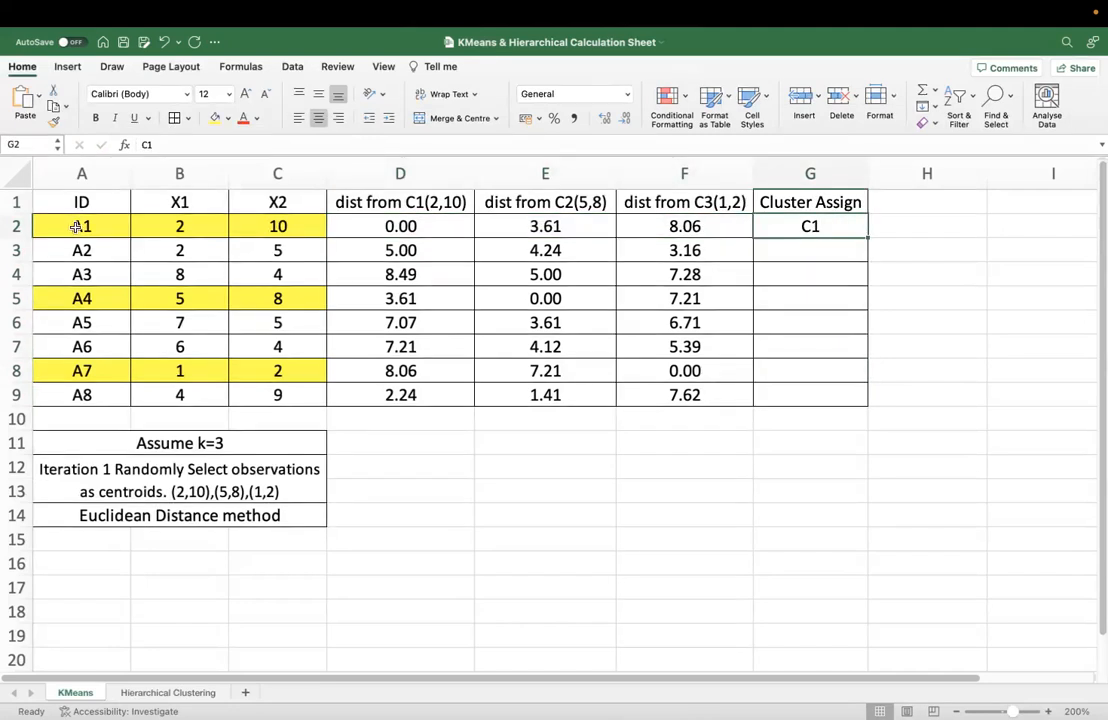
Compare the centroid distances in rows 3 and 4, and enter C3 for A2 in G3 and C2 for A3 in G4.
{"action": "left_click_drag", "start_coordinate": [400, 250], "coordinate": [684, 250]}
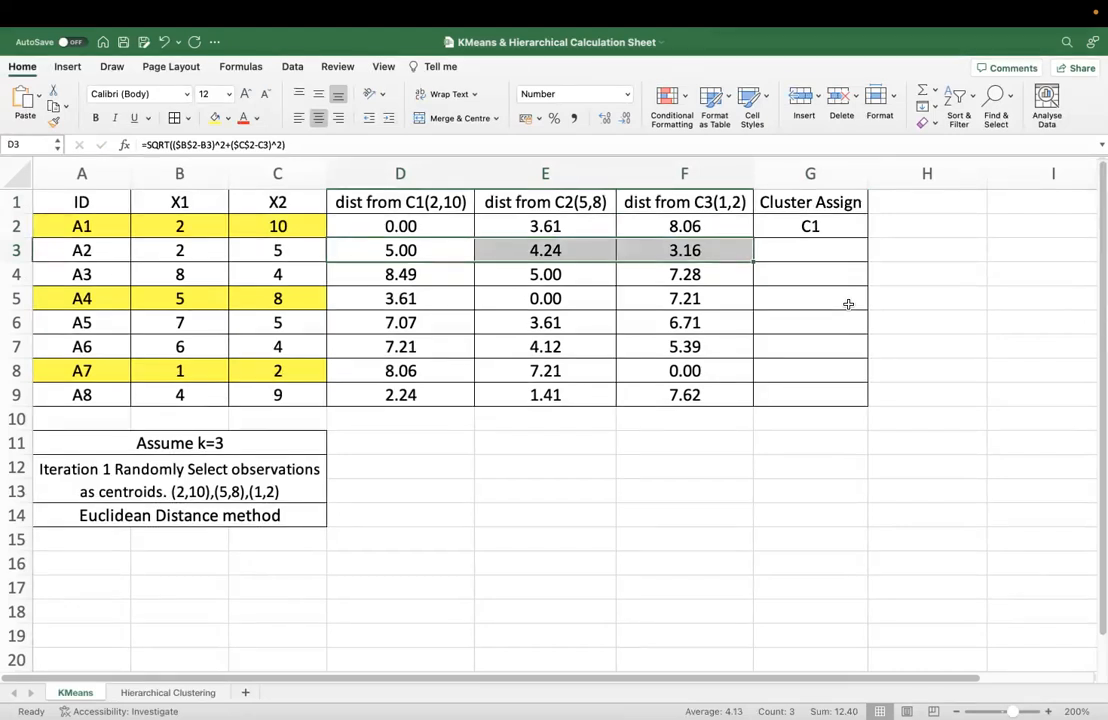
{"action": "left_click", "coordinate": [821, 250]}
{"action": "type", "text": "C3"}
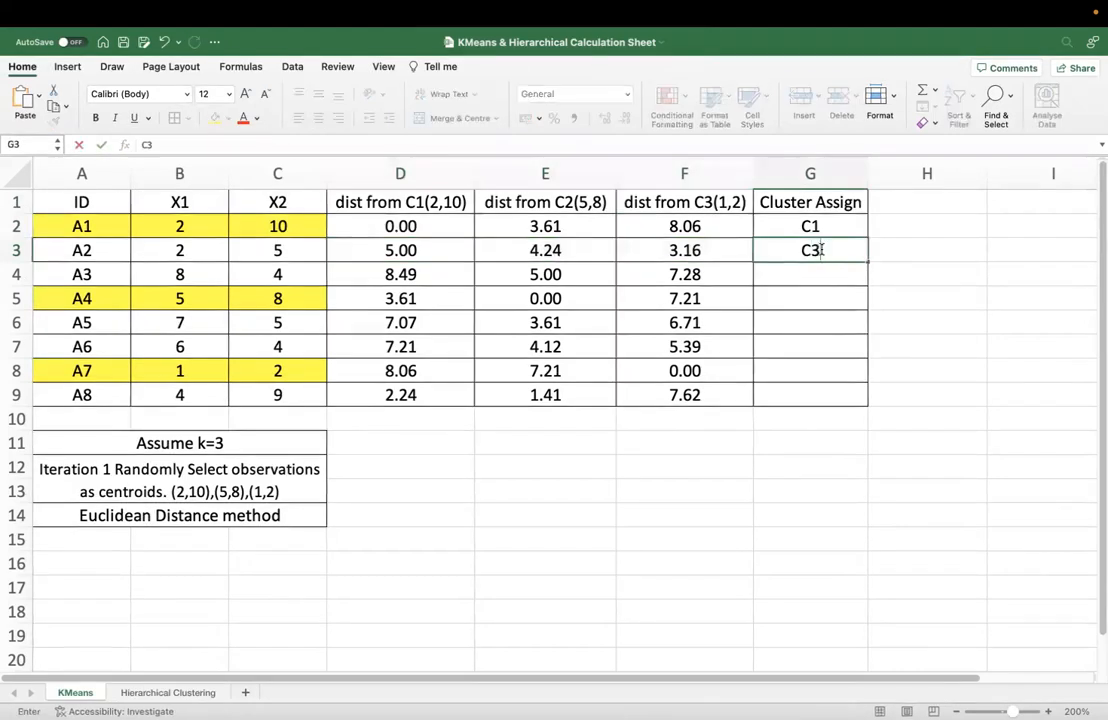
{"action": "left_click", "coordinate": [822, 302]}
{"action": "left_click_drag", "start_coordinate": [430, 274], "coordinate": [684, 274]}
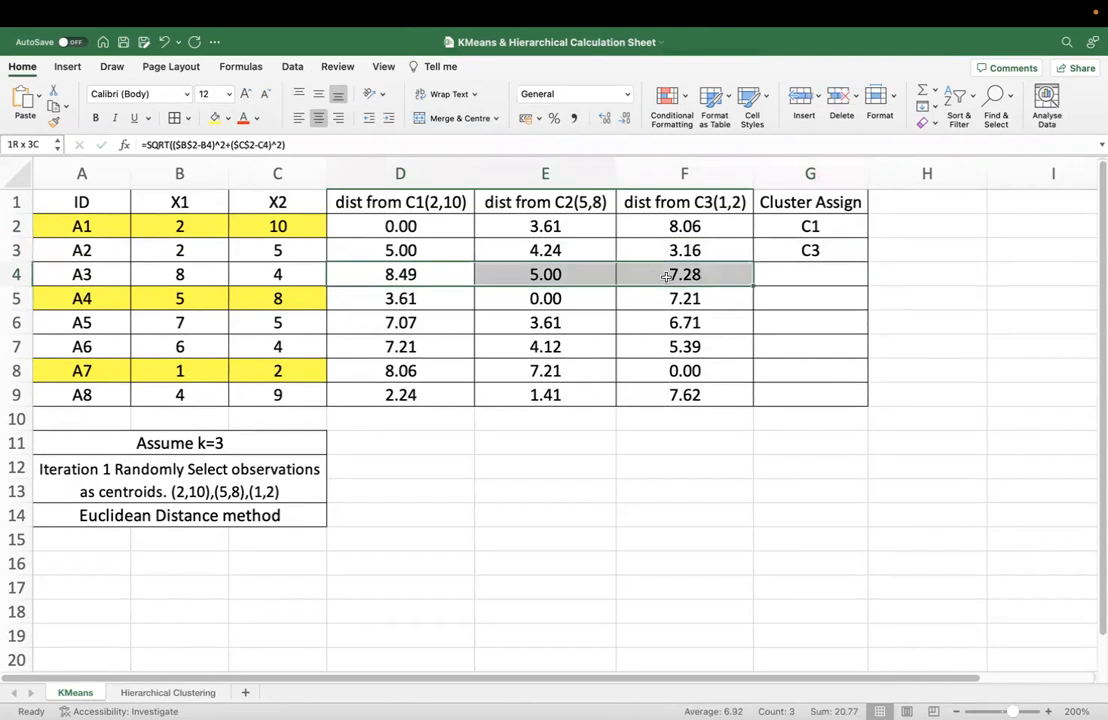
{"action": "left_click", "coordinate": [816, 275]}
{"action": "type", "text": "C2"}
{"action": "left_click", "coordinate": [826, 341]}
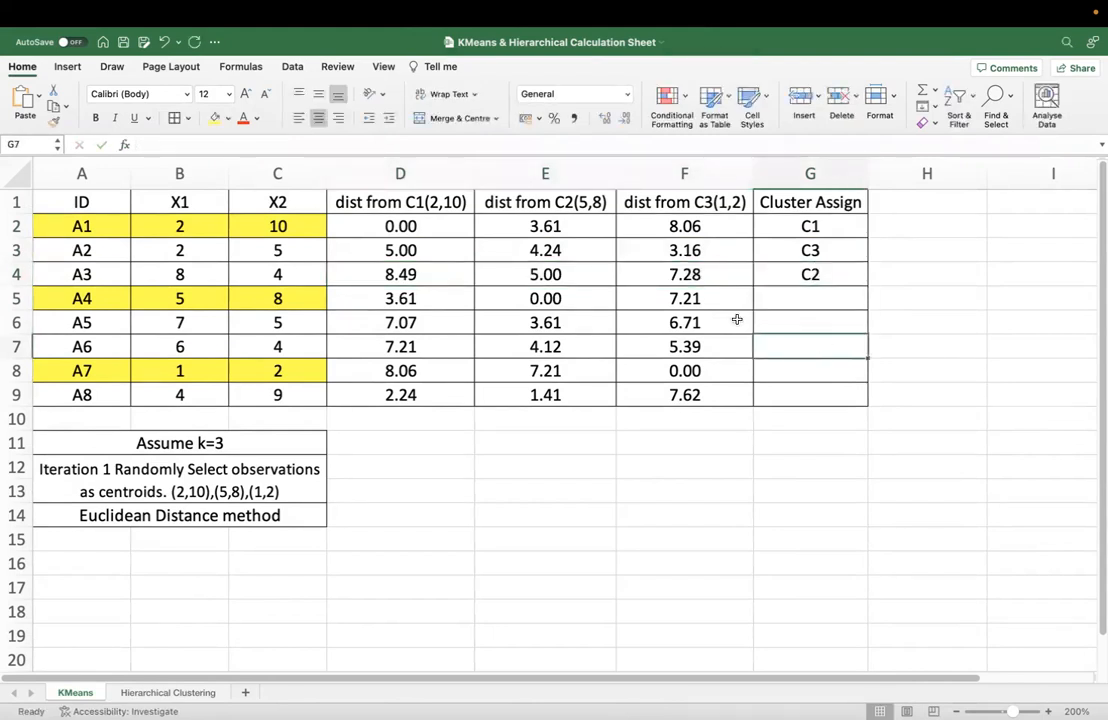
Compare the centroid distances for A4, A5 and A6, and enter C2 as their cluster in G5, G6 and G7.
{"action": "left_click_drag", "start_coordinate": [400, 298], "coordinate": [645, 304]}
{"action": "left_click", "coordinate": [799, 302]}
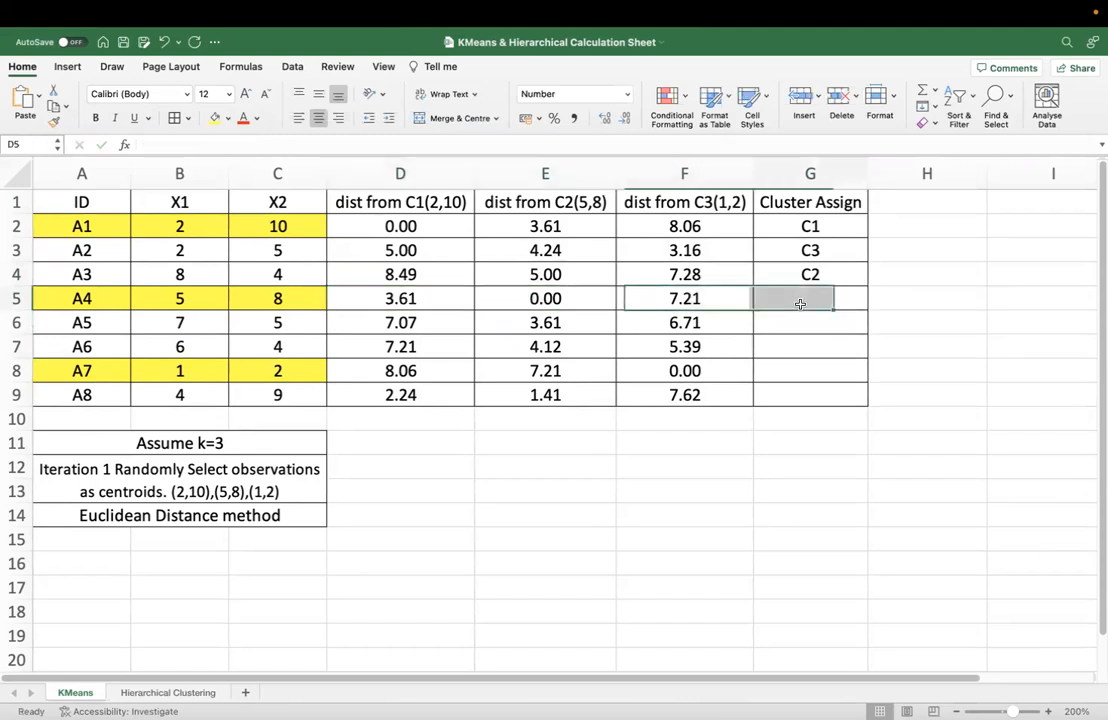
{"action": "type", "text": "C2"}
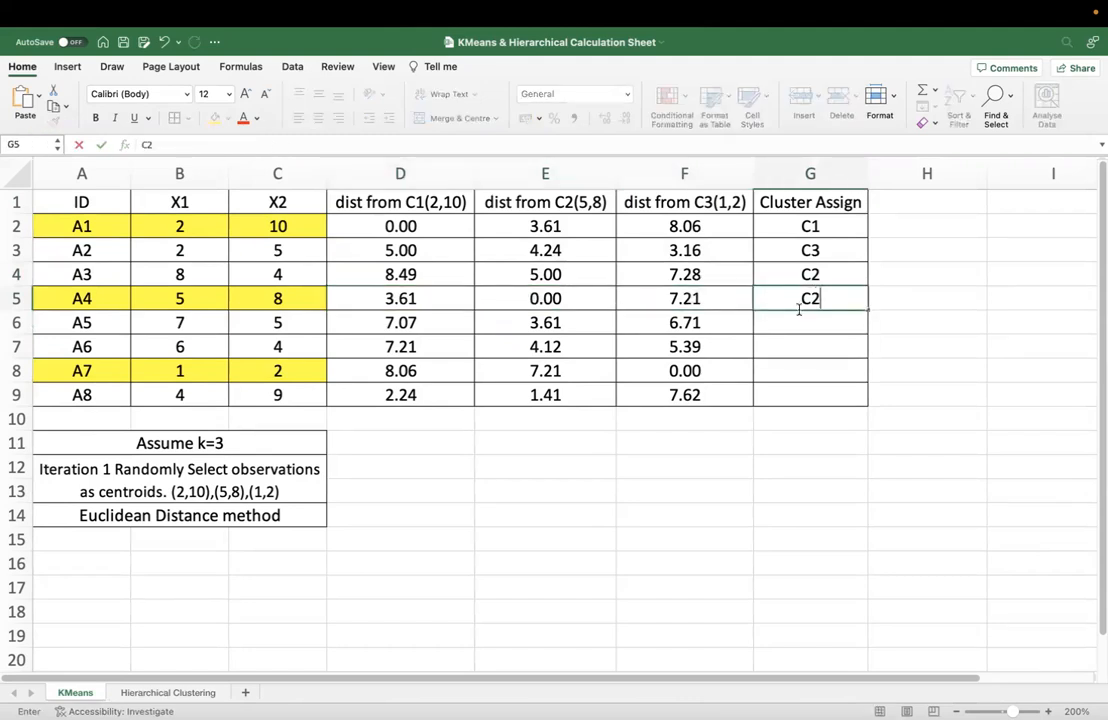
{"action": "left_click", "coordinate": [794, 318]}
{"action": "type", "text": "C2"}
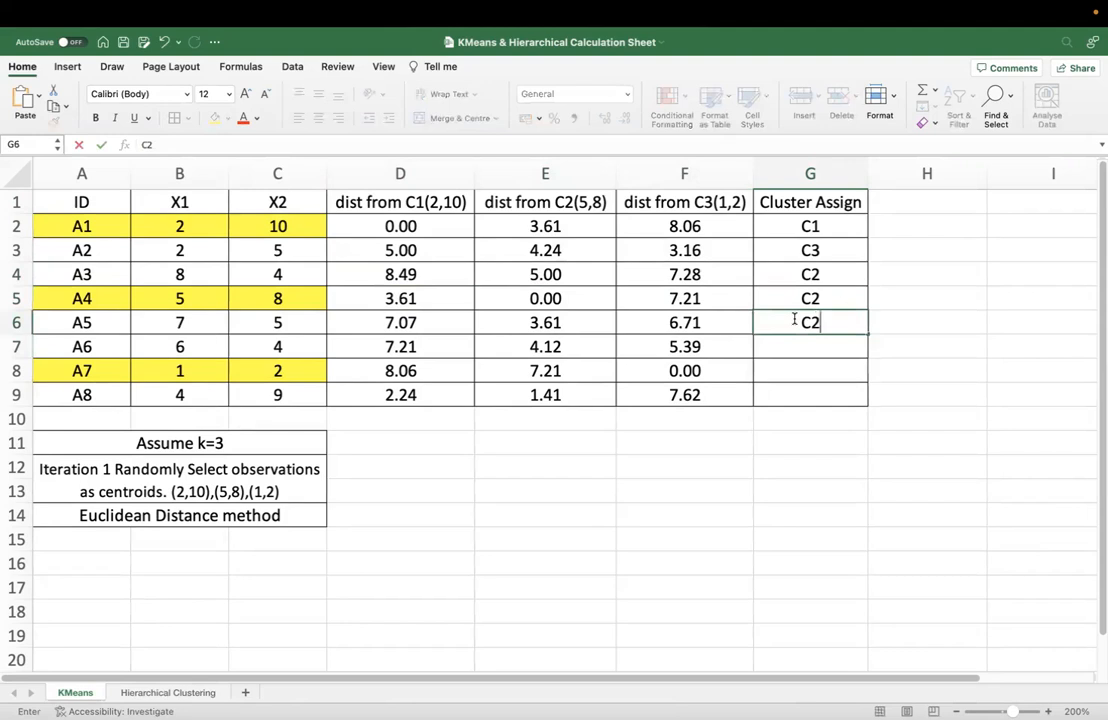
{"action": "left_click", "coordinate": [794, 349]}
{"action": "type", "text": "C2"}
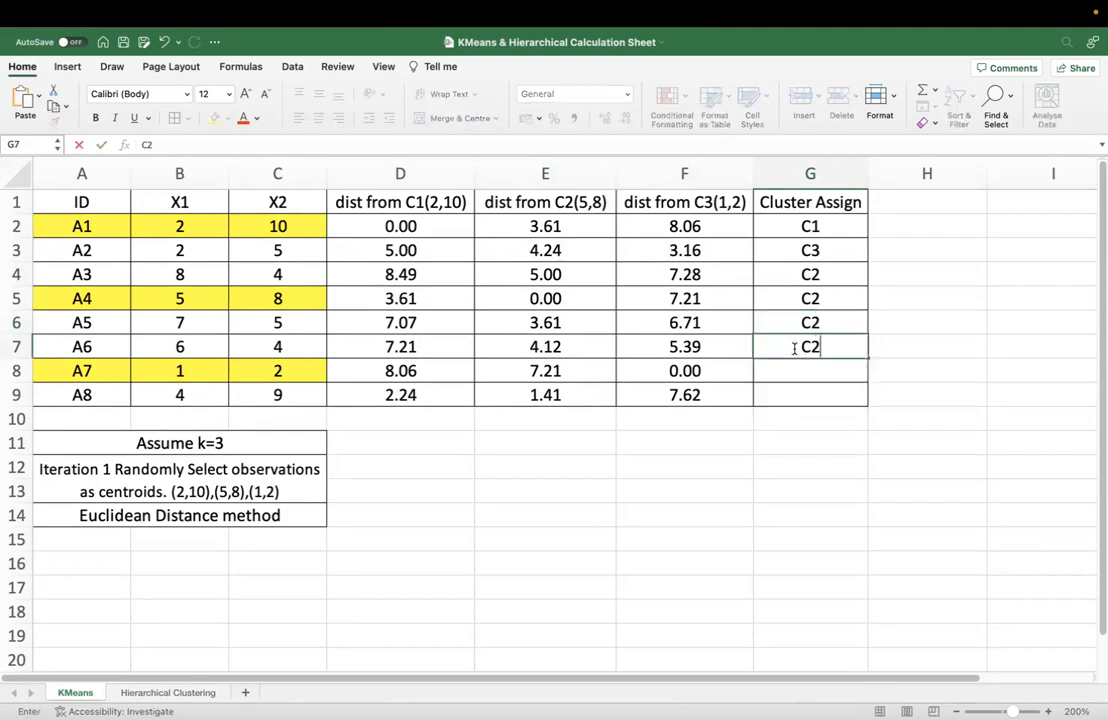
Enter C3 as the cluster for A7 in G8 and C2 for A8 in G9.
{"action": "left_click", "coordinate": [827, 363]}
{"action": "type", "text": "C3"}
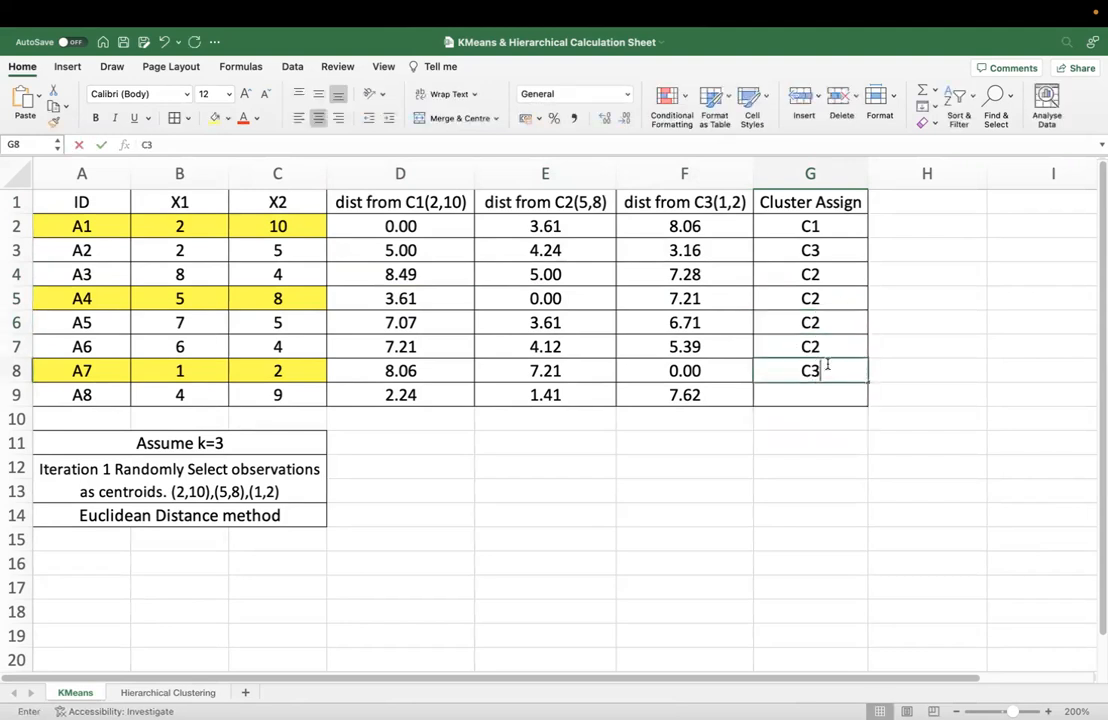
{"action": "left_click", "coordinate": [803, 395]}
{"action": "type", "text": "C2"}
{"action": "left_click", "coordinate": [810, 491]}
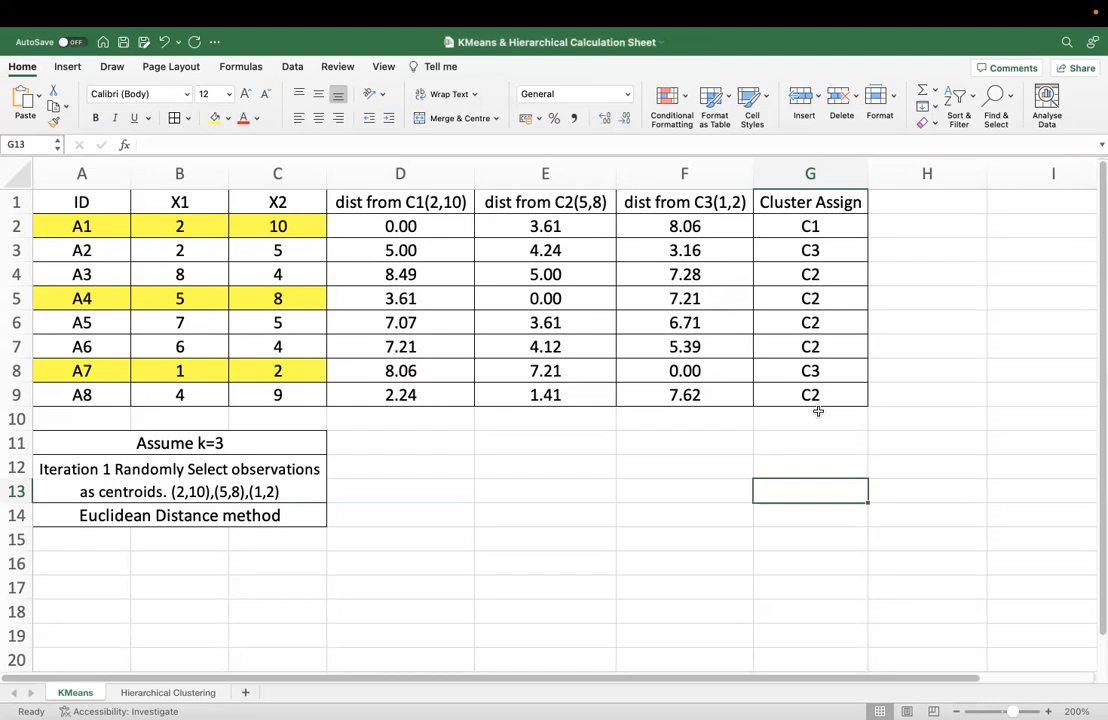
Move the k=3 assumption notes beside the table starting at H2, enter the label "Iteration 1" in H7, and save the workbook.
{"action": "key", "text": "super+z"}
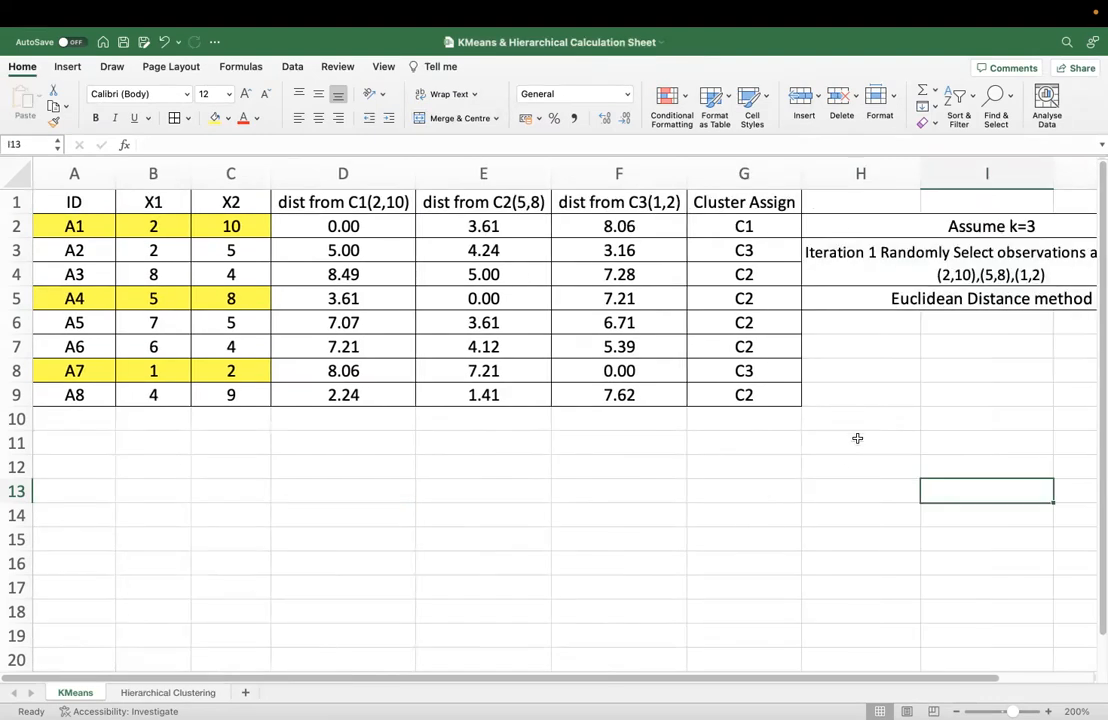
{"action": "left_click", "coordinate": [856, 347]}
{"action": "type", "text": "Iteration 1"}
{"action": "key", "text": "Delete"}
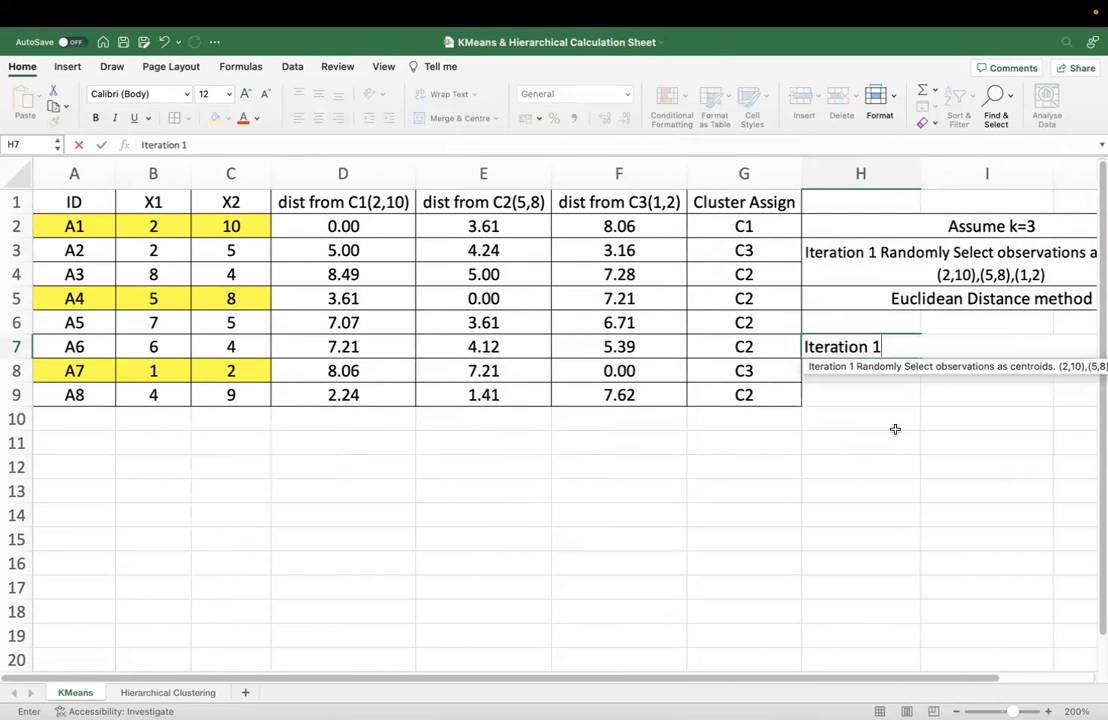
{"action": "key", "text": "Return"}
{"action": "key", "text": "super+s"}
Copy the ID, X1 and X2 data in A1:C9 and paste it below starting at A11.
{"action": "left_click_drag", "start_coordinate": [75, 202], "coordinate": [231, 395]}
{"action": "key", "text": "super+c"}
{"action": "left_click", "coordinate": [109, 440]}
{"action": "key", "text": "super+v"}
Remove the fill colour from the copied rows A12:C19 and save the workbook.
{"action": "left_click_drag", "start_coordinate": [95, 467], "coordinate": [232, 632]}
{"action": "left_click", "coordinate": [224, 118]}
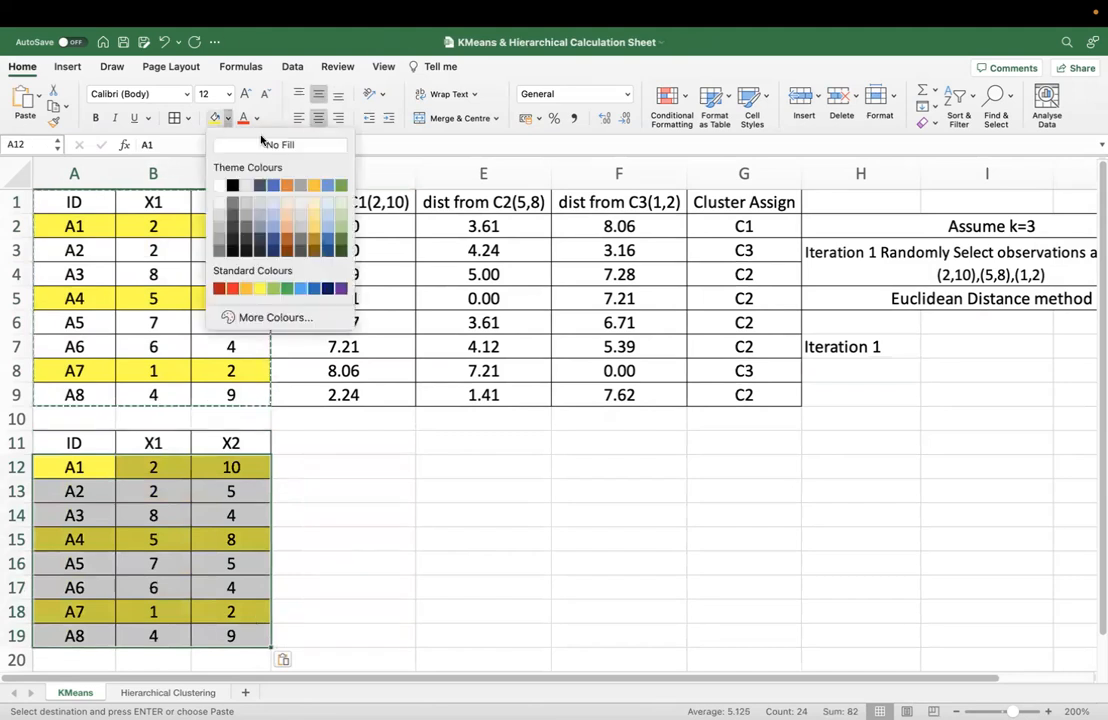
{"action": "left_click", "coordinate": [264, 141]}
{"action": "left_click", "coordinate": [490, 468]}
{"action": "key", "text": "super+s"}
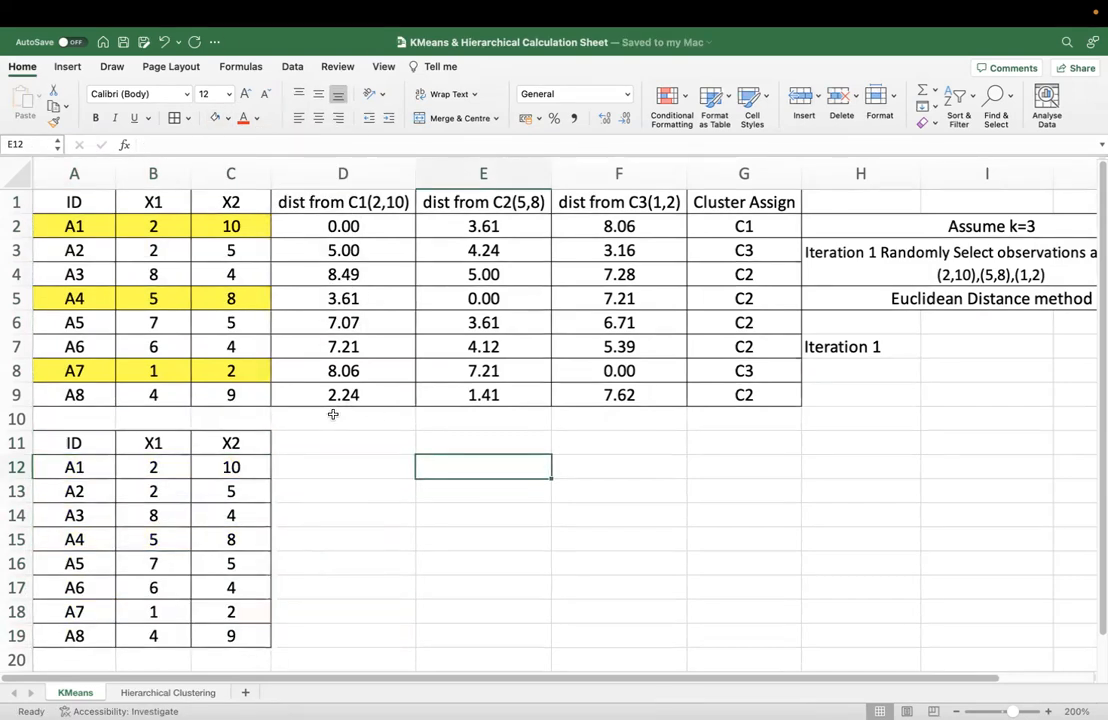
Check the point assigned to C1 and enter the header "dist from C1(2,10)" in D11.
{"action": "left_click", "coordinate": [757, 229]}
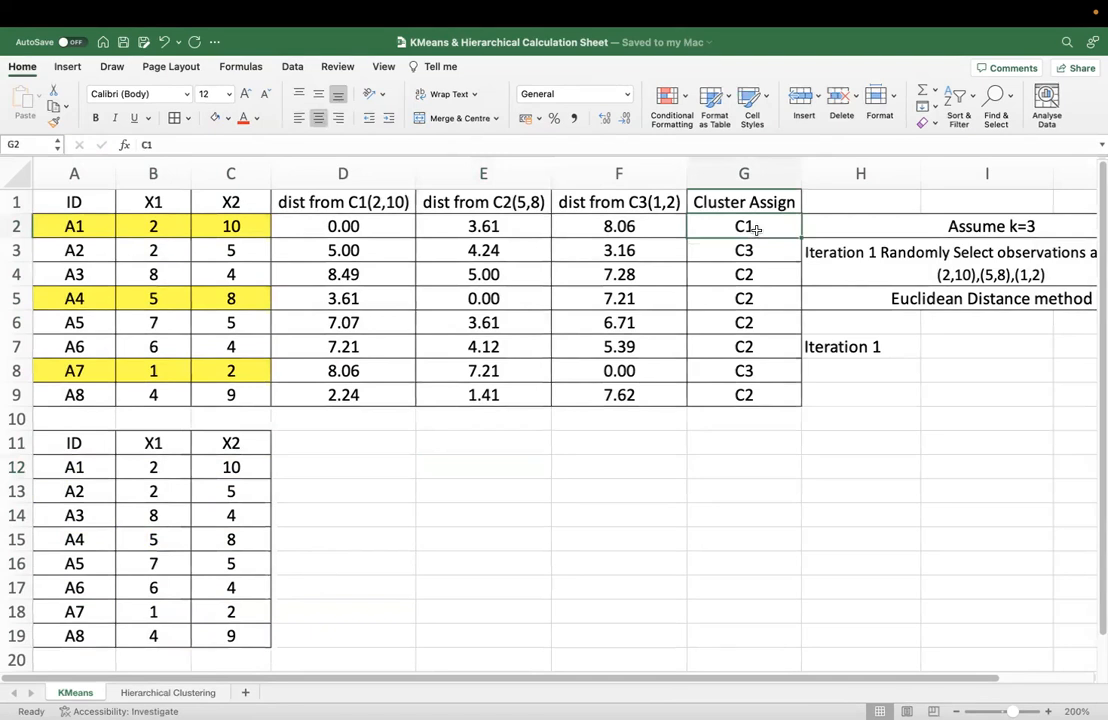
{"action": "left_click", "coordinate": [349, 443]}
{"action": "type", "text": "dist from C1(2,10)"}
{"action": "left_click", "coordinate": [477, 515]}
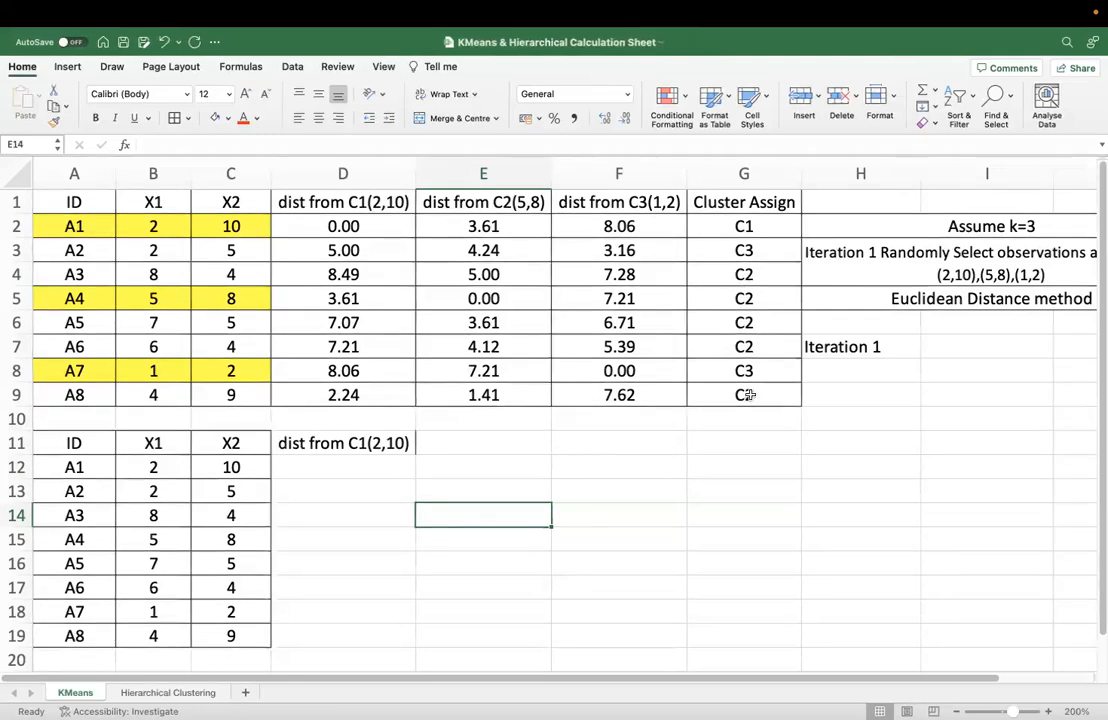
Average the X1 values of the C2 points in B4:B7 and B9, and enter "dist from C2(6," in E11.
{"action": "left_click_drag", "start_coordinate": [156, 274], "coordinate": [153, 346]}
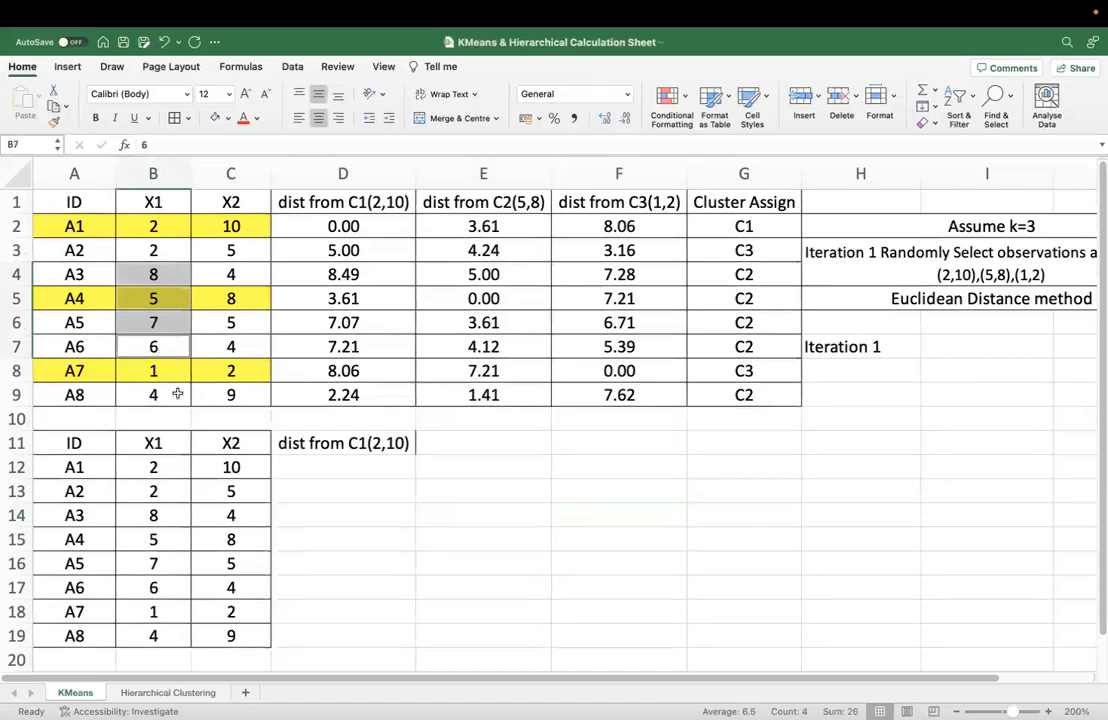
{"action": "left_click", "coordinate": [170, 396], "text": "super"}
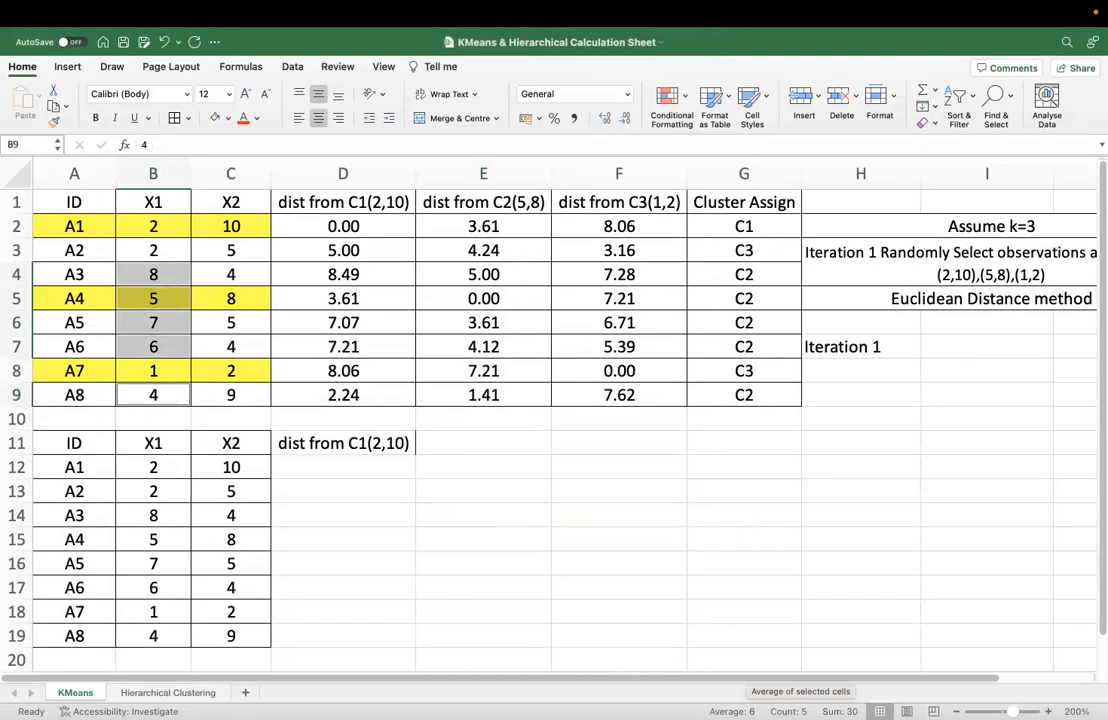
{"action": "left_click", "coordinate": [490, 443]}
{"action": "type", "text": "dist from C2(6,"}
Average the X2 values of the C2 points in C4:C7 and C9, and complete the E11 header as "dist from C2(6,6)".
{"action": "left_click", "coordinate": [231, 274]}
{"action": "left_click", "coordinate": [231, 298], "text": "super"}
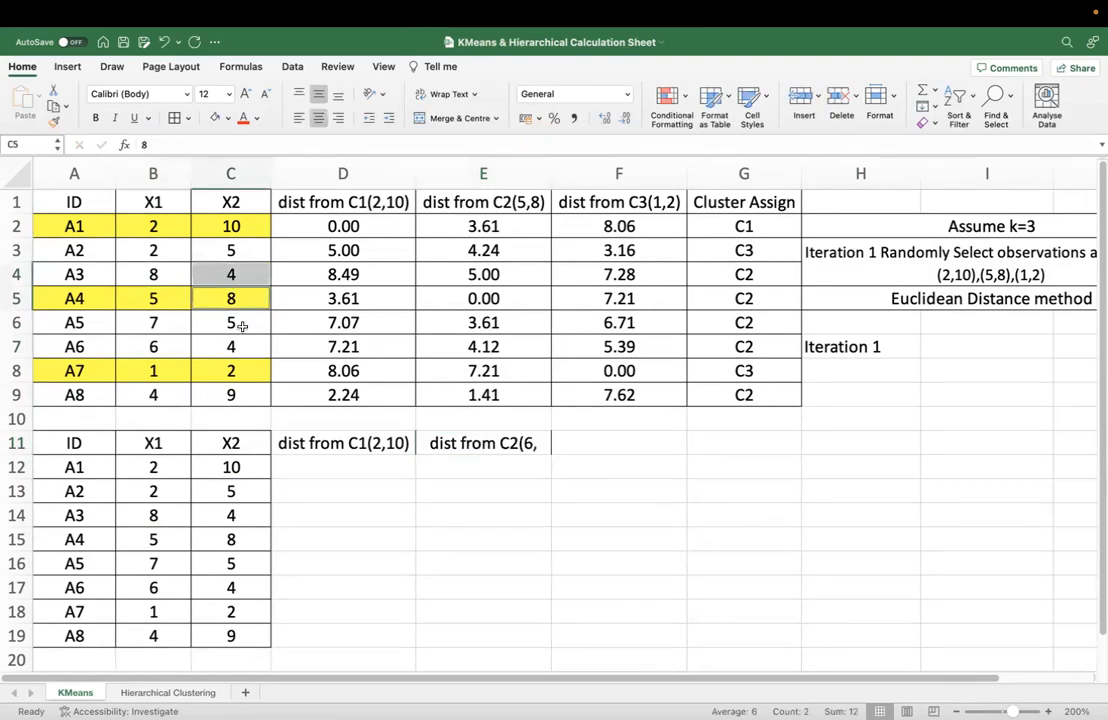
{"action": "left_click", "coordinate": [242, 326], "text": "super"}
{"action": "left_click", "coordinate": [242, 346], "text": "super"}
{"action": "left_click", "coordinate": [251, 396], "text": "super"}
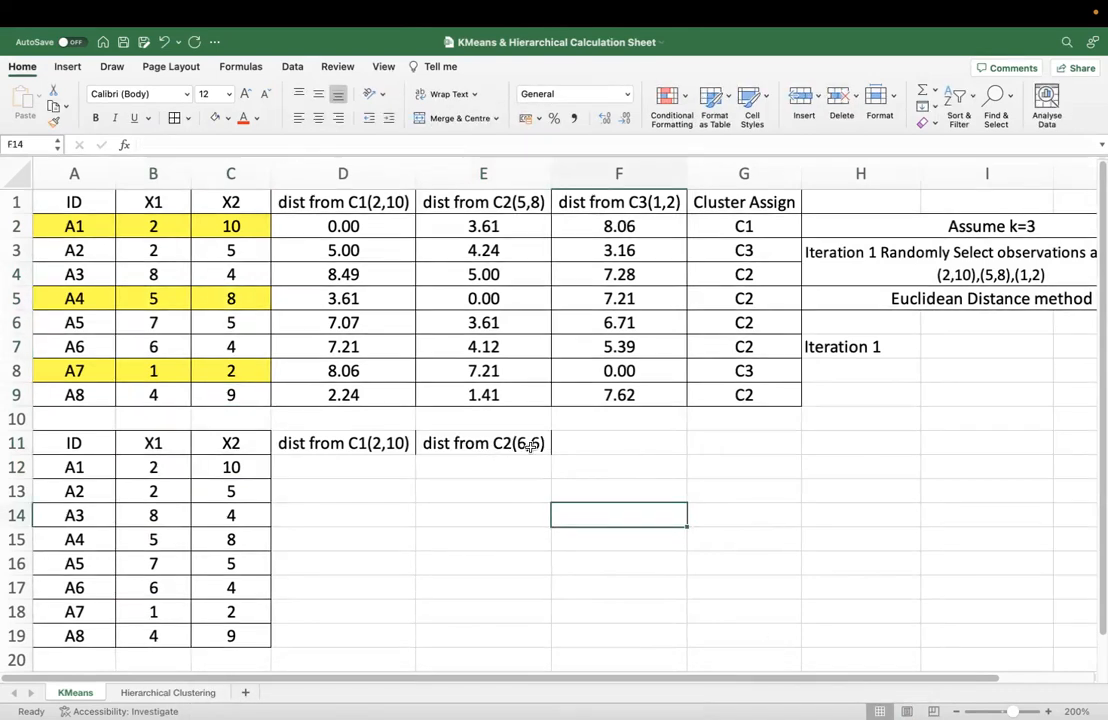
Recheck the new C2 centroid by averaging the X1 and X2 values of A3, A4, A5, A6 and A8.
{"action": "left_click", "coordinate": [153, 270]}
{"action": "left_click", "coordinate": [158, 308], "text": "super"}
{"action": "left_click", "coordinate": [153, 322], "text": "super"}
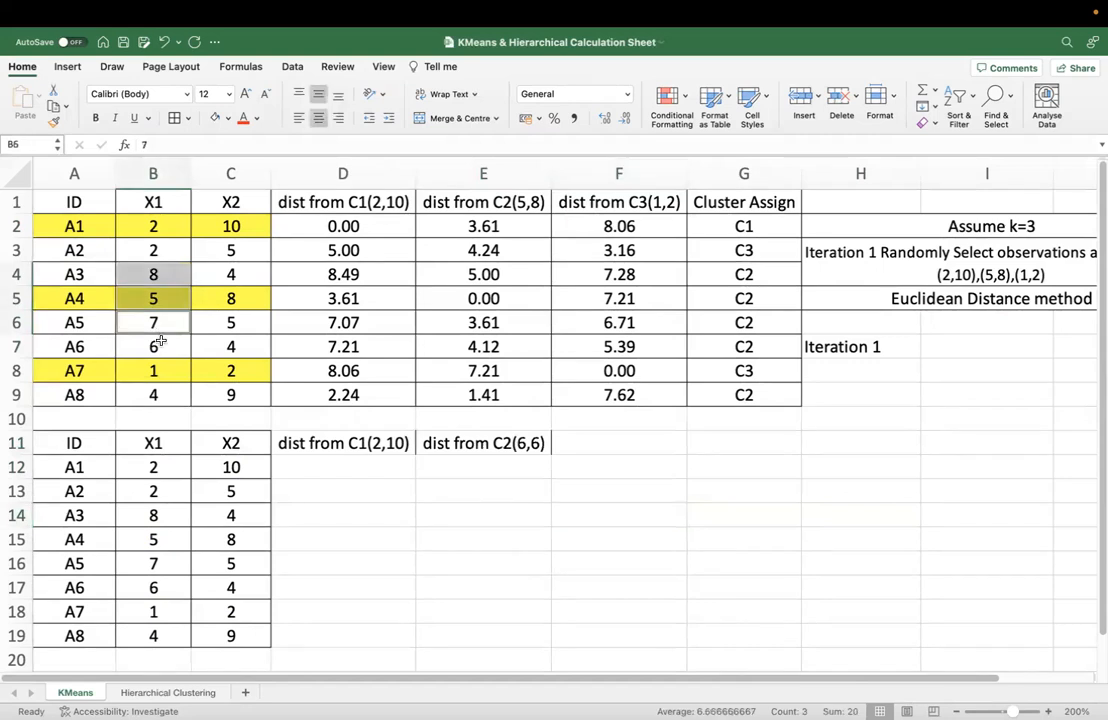
{"action": "left_click", "coordinate": [153, 346], "text": "super"}
{"action": "left_click", "coordinate": [160, 395], "text": "super"}
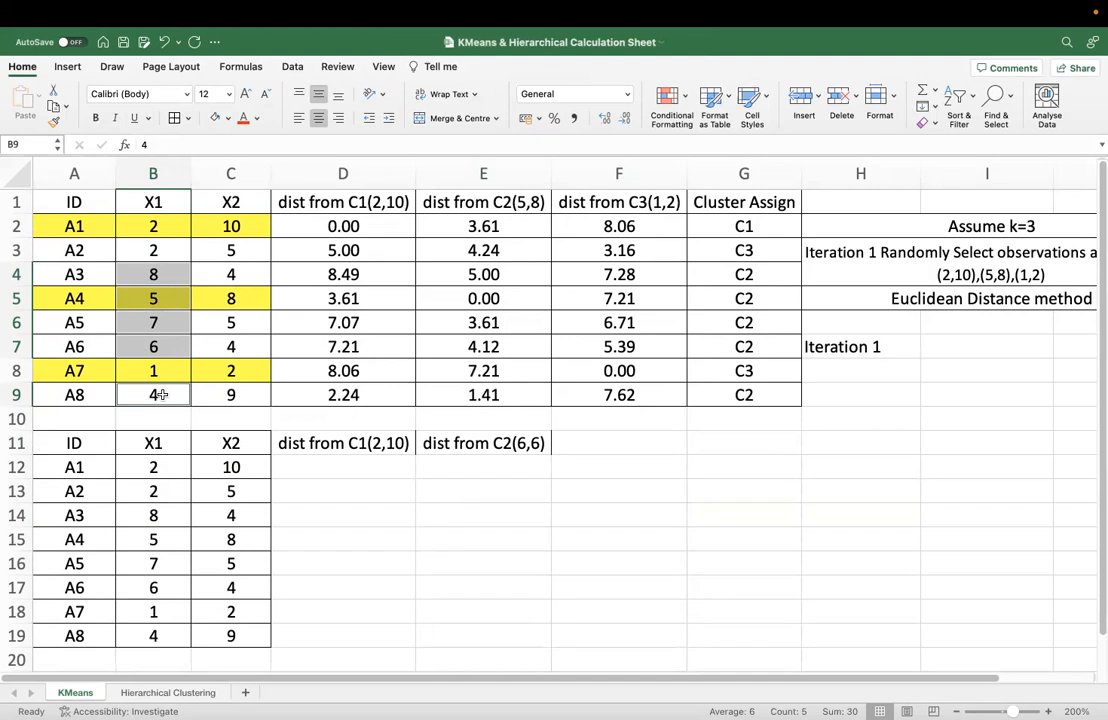
{"action": "left_click", "coordinate": [250, 402]}
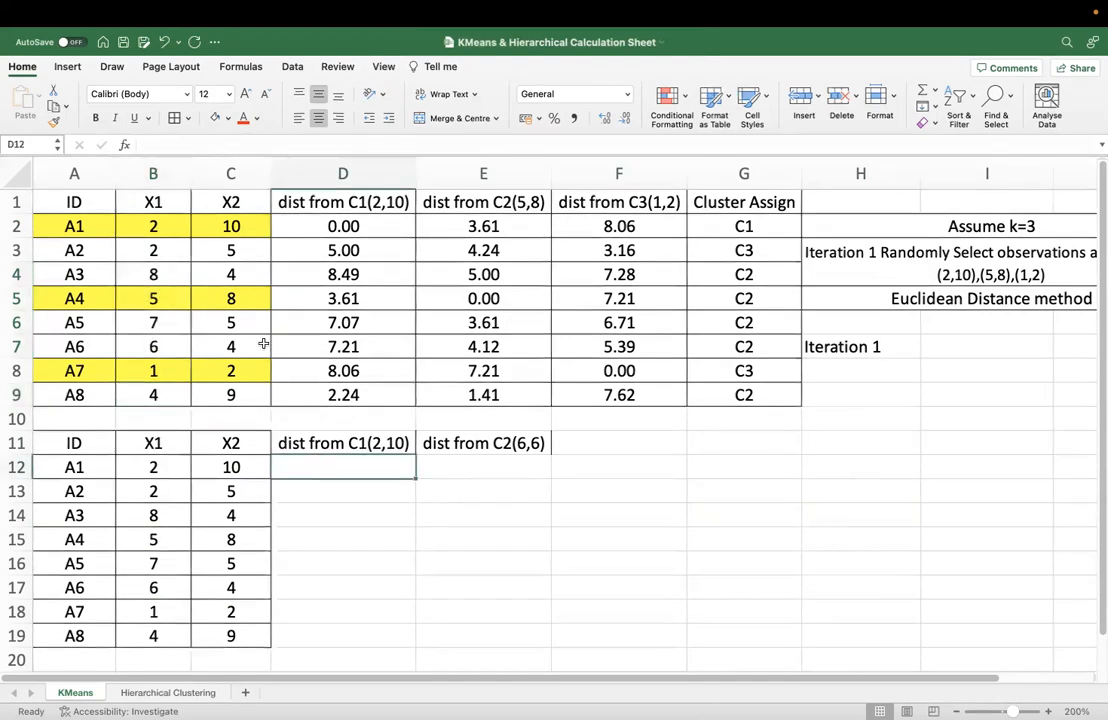
{"action": "left_click", "coordinate": [233, 273]}
{"action": "left_click_drag", "start_coordinate": [233, 273], "coordinate": [242, 342]}
{"action": "left_click", "coordinate": [247, 394], "text": "super"}
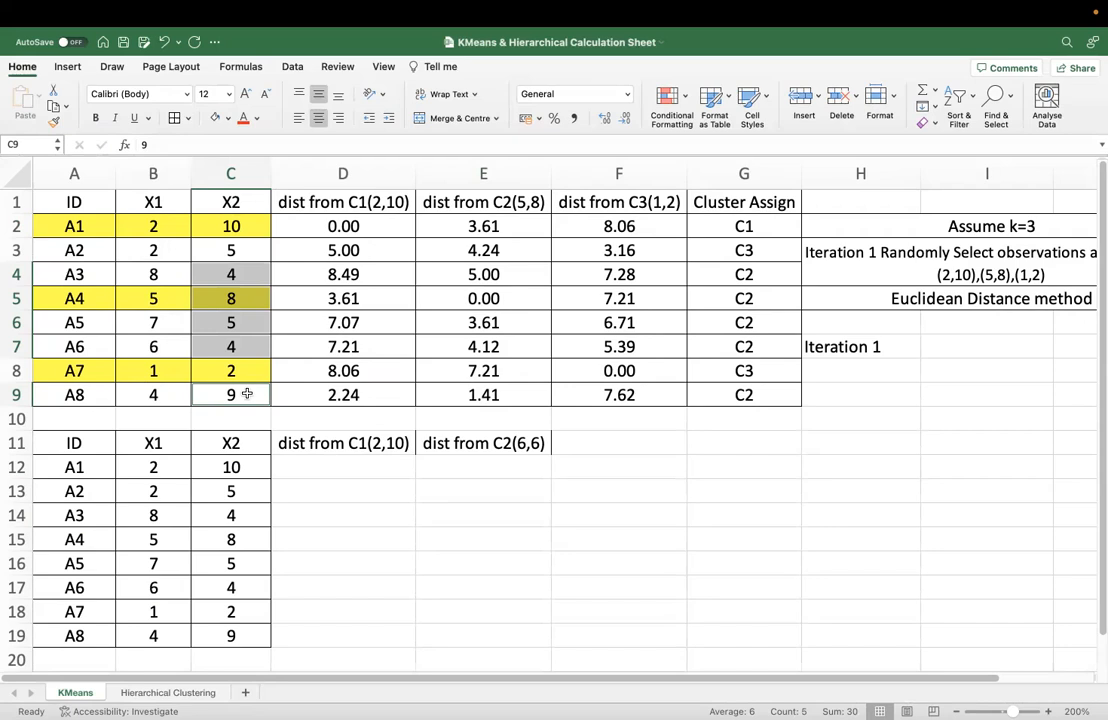
Enter the start of the third distance header, "dist from C3(", in F11.
{"action": "left_click", "coordinate": [638, 441]}
{"action": "type", "text": "dist from C3("}
{"action": "left_click", "coordinate": [716, 580]}
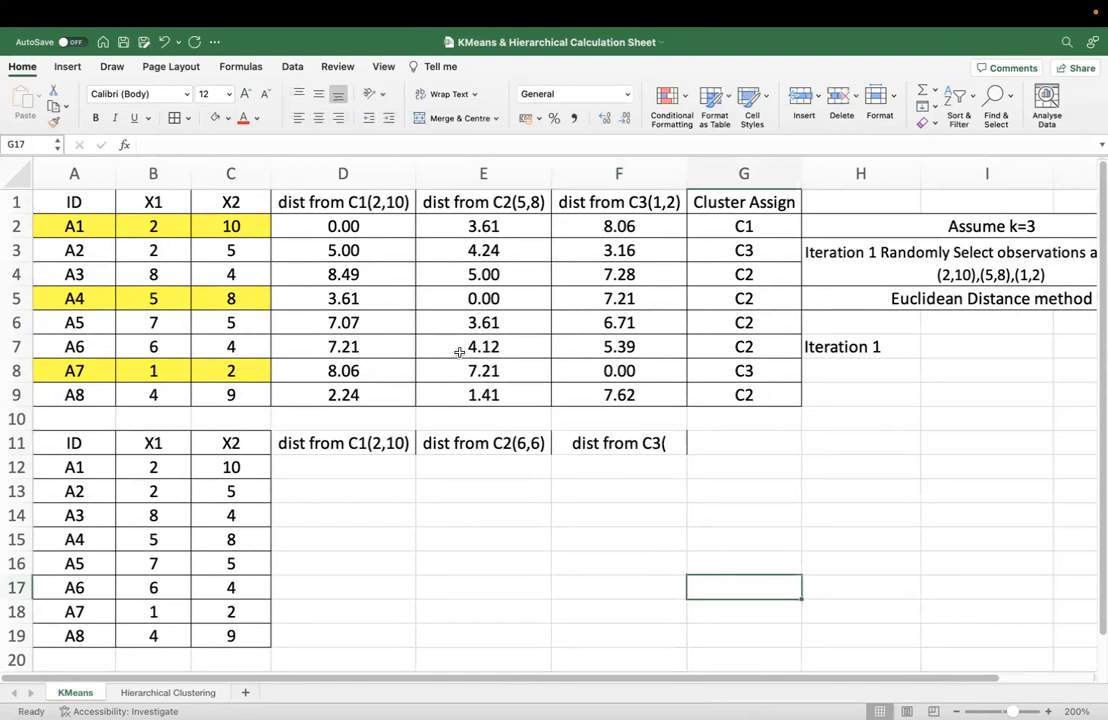
Average the X1 and X2 values of the C3 points A2 and A7, and complete the F11 header as "dist from C3(1.5,3.5)".
{"action": "left_click", "coordinate": [153, 250]}
{"action": "left_click", "coordinate": [165, 370], "text": "super"}
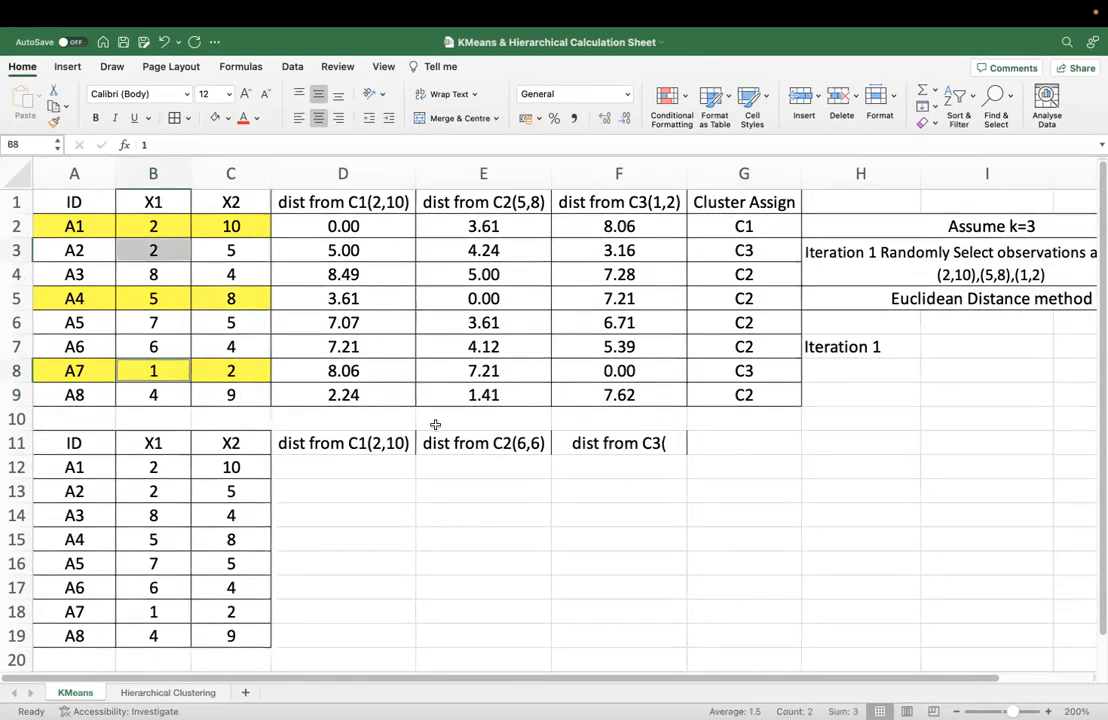
{"action": "left_click", "coordinate": [259, 254]}
{"action": "left_click", "coordinate": [251, 373], "text": "super"}
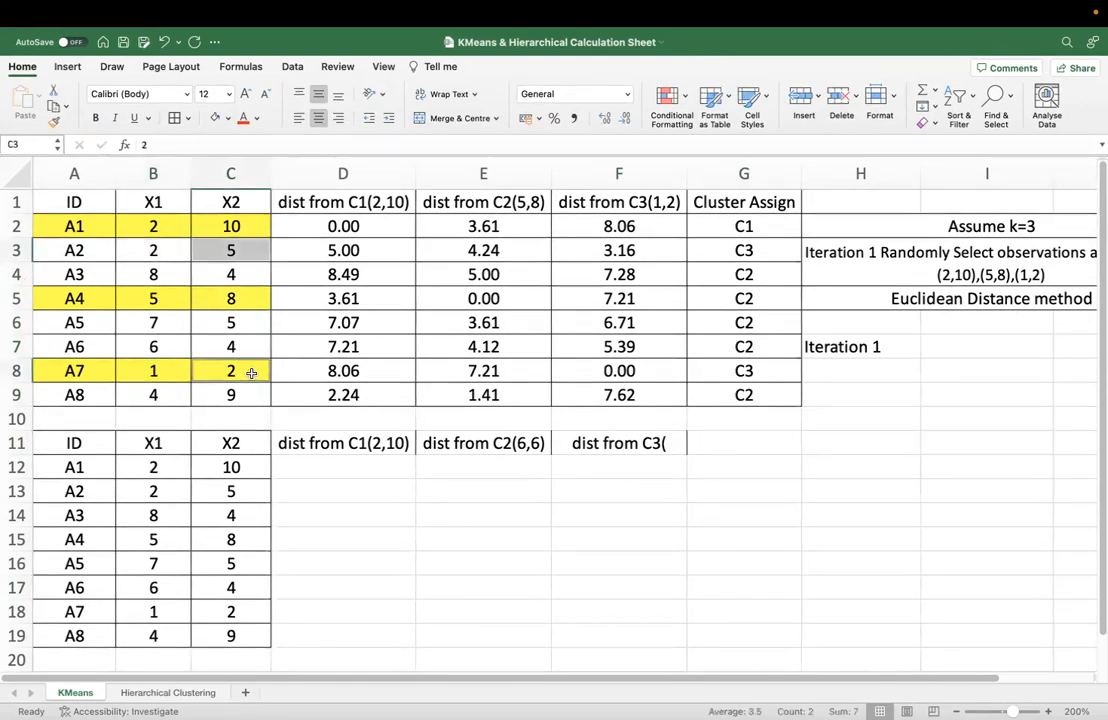
{"action": "double_click", "coordinate": [672, 443]}
{"action": "type", "text": "1.5,3.5"}
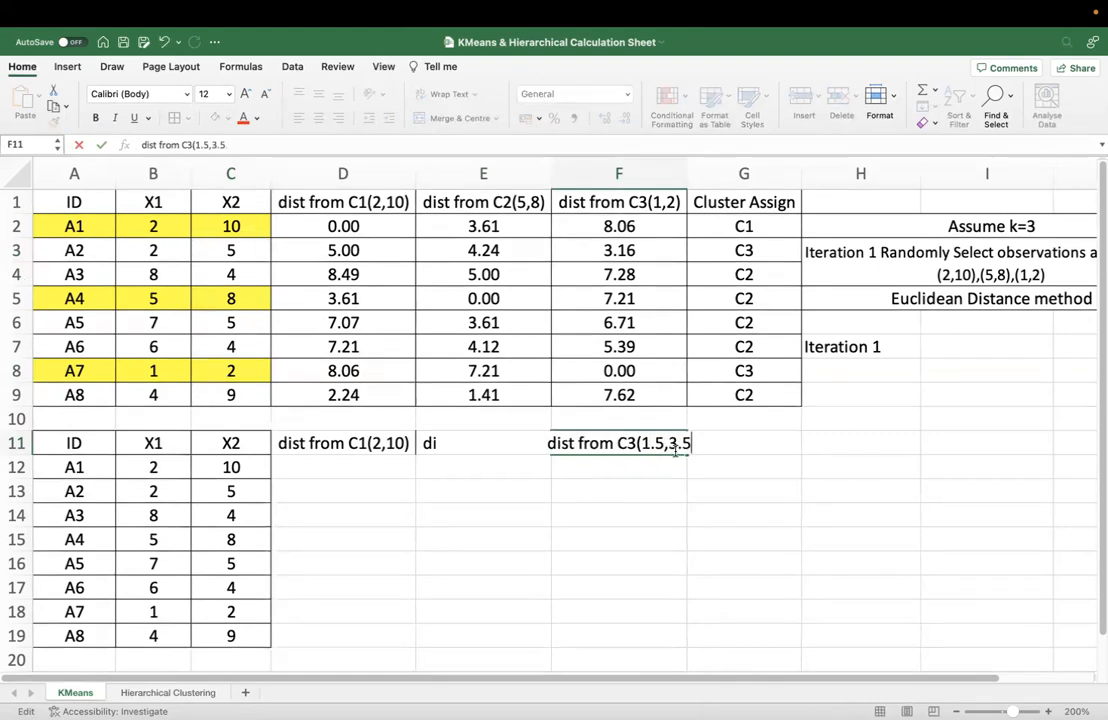
{"action": "type", "text": ")"}
{"action": "key", "text": "Return"}
Begin the distance formula in D12 with the X1 difference, =sqrt(($B$12-B12.
{"action": "left_click", "coordinate": [339, 462]}
{"action": "type", "text": "=sq"}
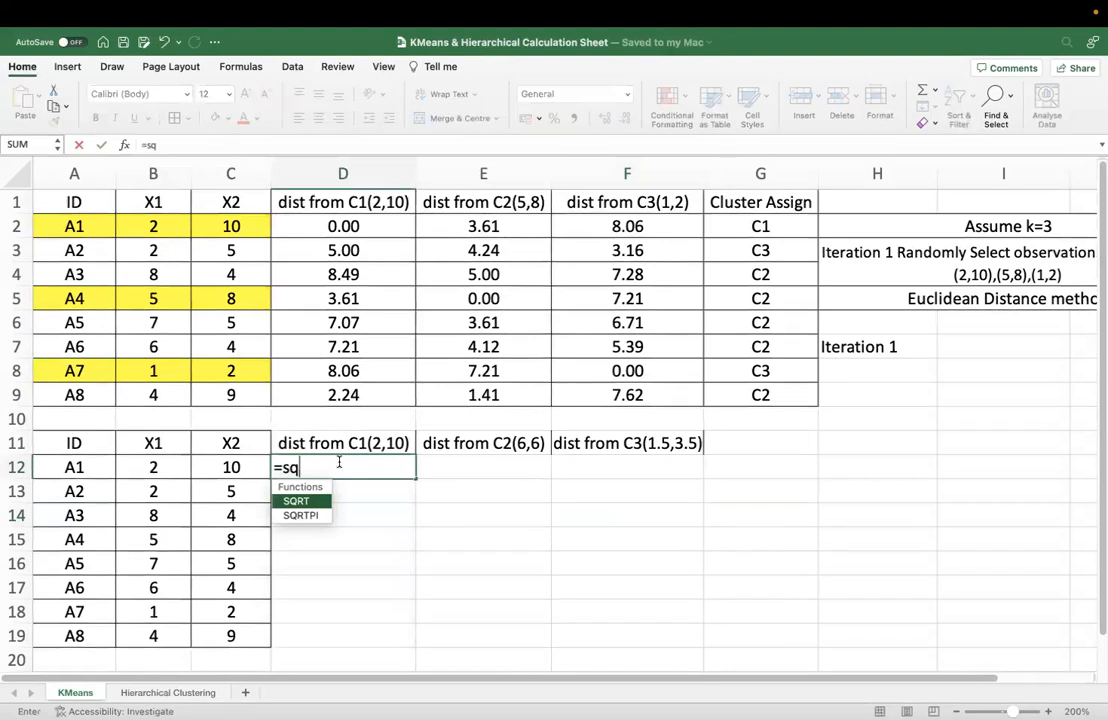
{"action": "type", "text": "rt(("}
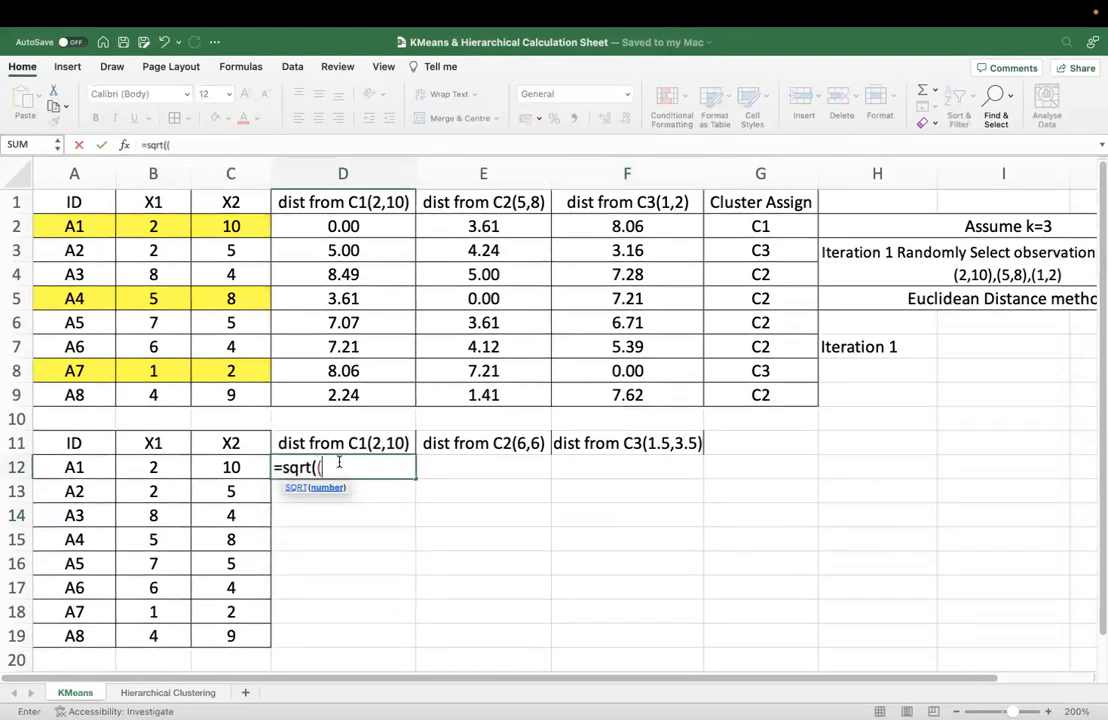
{"action": "left_click", "coordinate": [156, 464]}
{"action": "key", "text": "F4"}
{"action": "type", "text": "-"}
{"action": "left_click", "coordinate": [157, 464]}
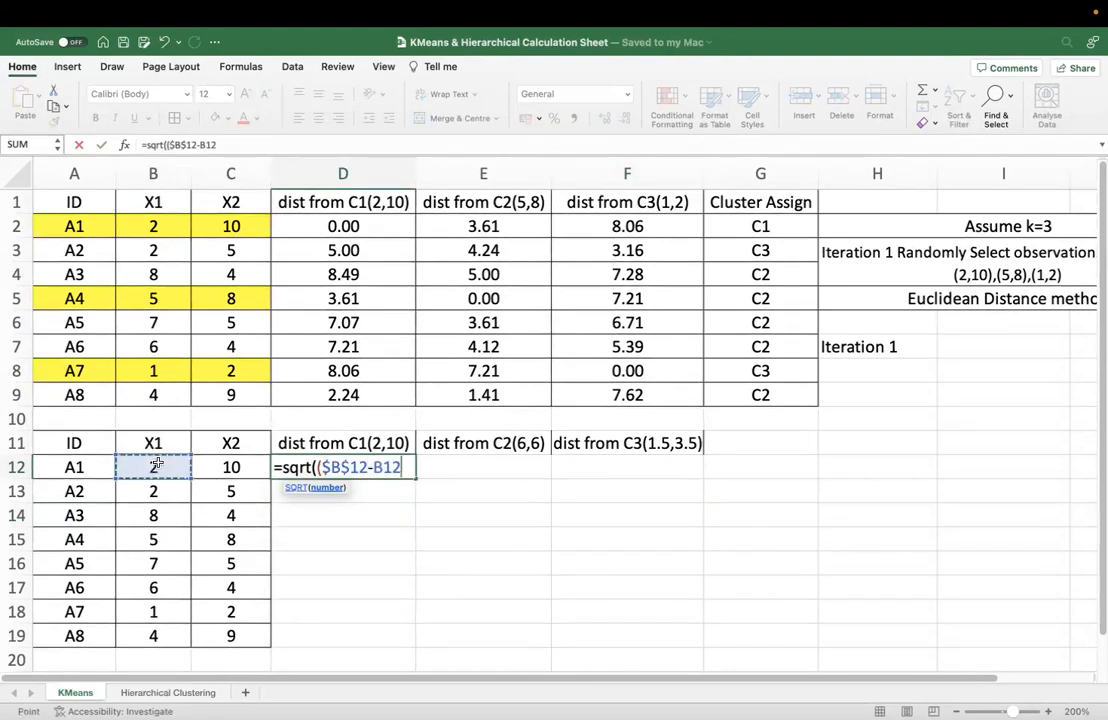
Square the X1 difference in the D12 formula, add ($C$12-C12)^2, and fill the formula down to D19.
{"action": "type", "text": ")^1"}
{"action": "key", "text": "BackSpace"}
{"action": "type", "text": "2+("}
{"action": "left_click", "coordinate": [231, 467]}
{"action": "key", "text": "F4"}
{"action": "type", "text": "-"}
{"action": "left_click", "coordinate": [231, 467]}
{"action": "type", "text": ")^2"}
Begin the C2 distance formula in E12 with the squared X1 difference, =sqrt((6-B12)^2+(6.
{"action": "left_click", "coordinate": [488, 470]}
{"action": "type", "text": "="}
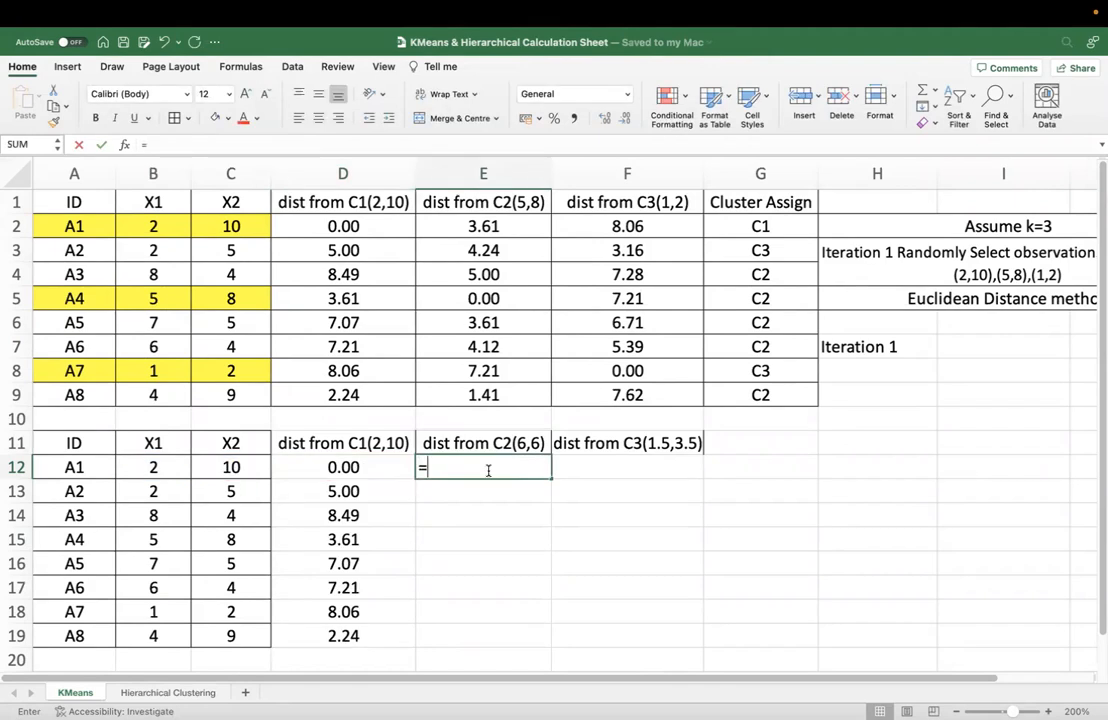
{"action": "type", "text": "sqrt*"}
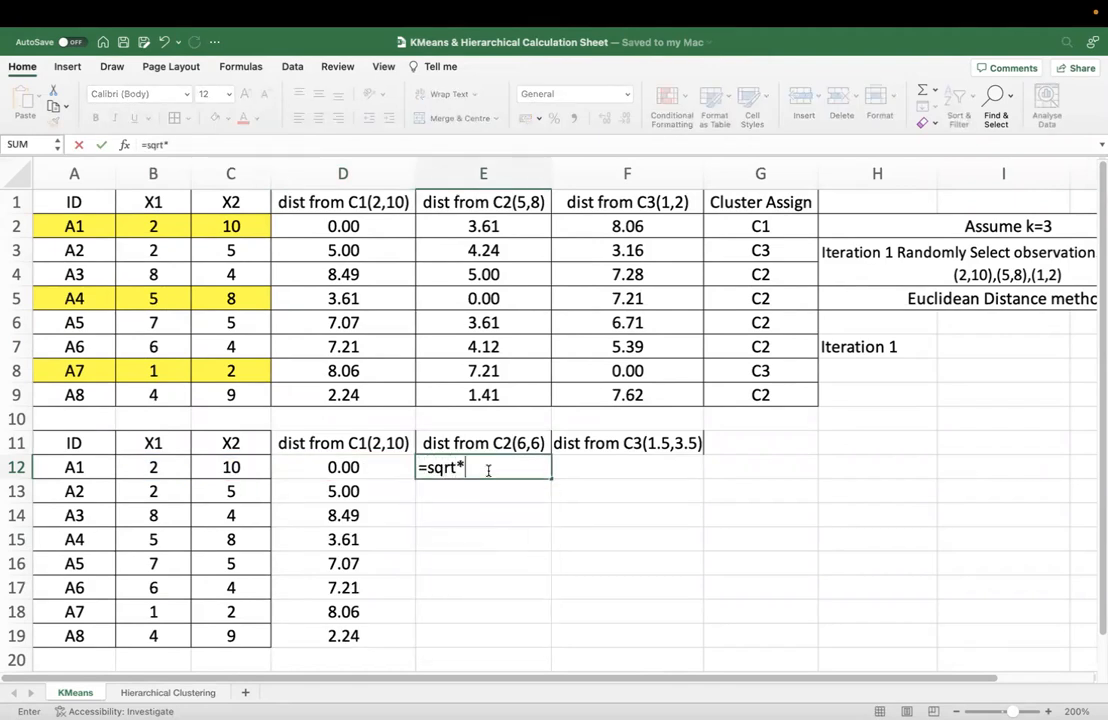
{"action": "key", "text": "BackSpace"}
{"action": "type", "text": "(("}
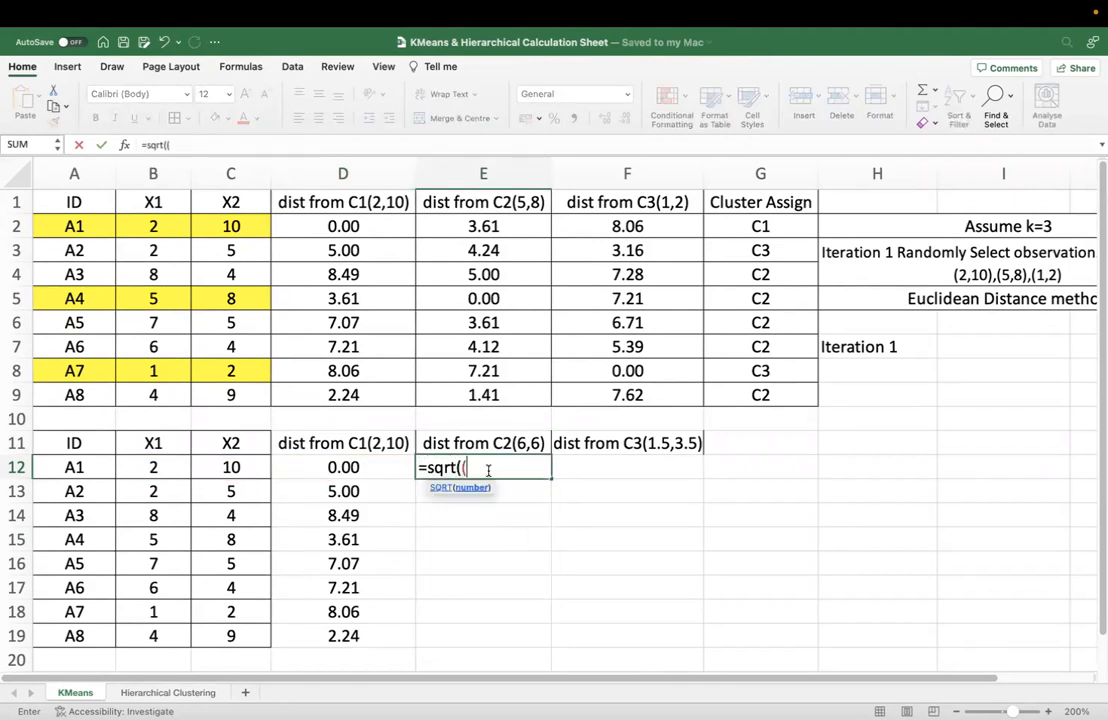
{"action": "type", "text": "6-"}
{"action": "left_click", "coordinate": [155, 467]}
{"action": "type", "text": ")^2+(6"}
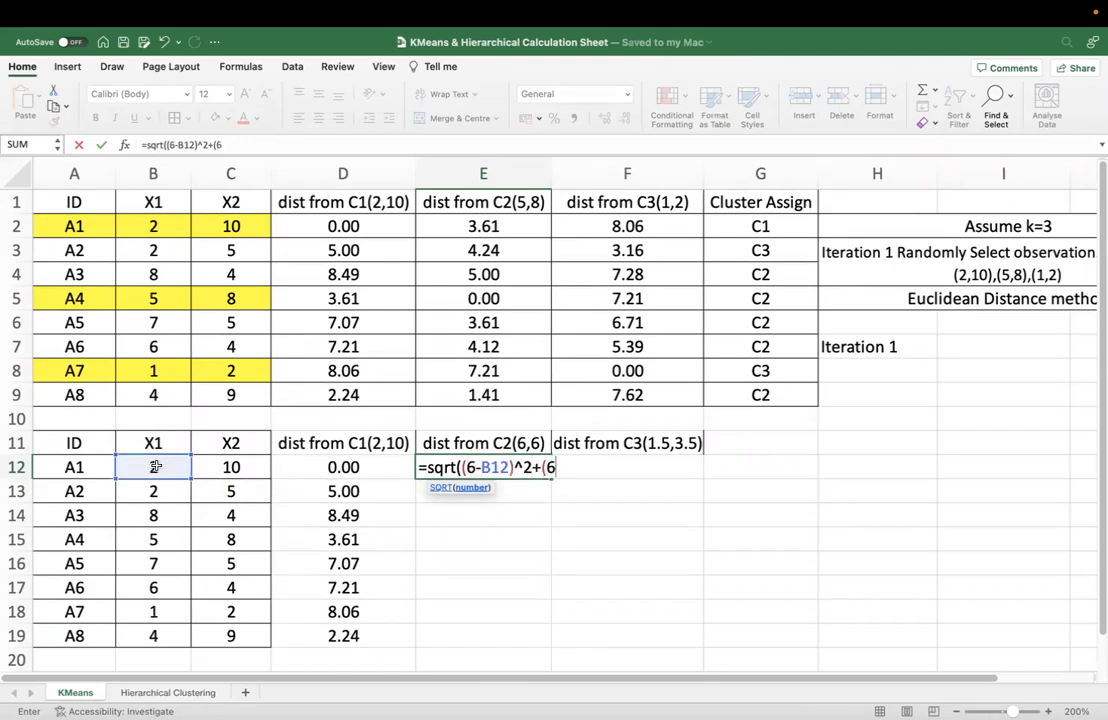
Complete the E12 formula as =SQRT((6-B12)^2+(6-C12)^2), using the C12 reference instead of a fixed 10, and fill it down to E19.
{"action": "type", "text": "-10)^2"}
{"action": "type", "text": ")^2)"}
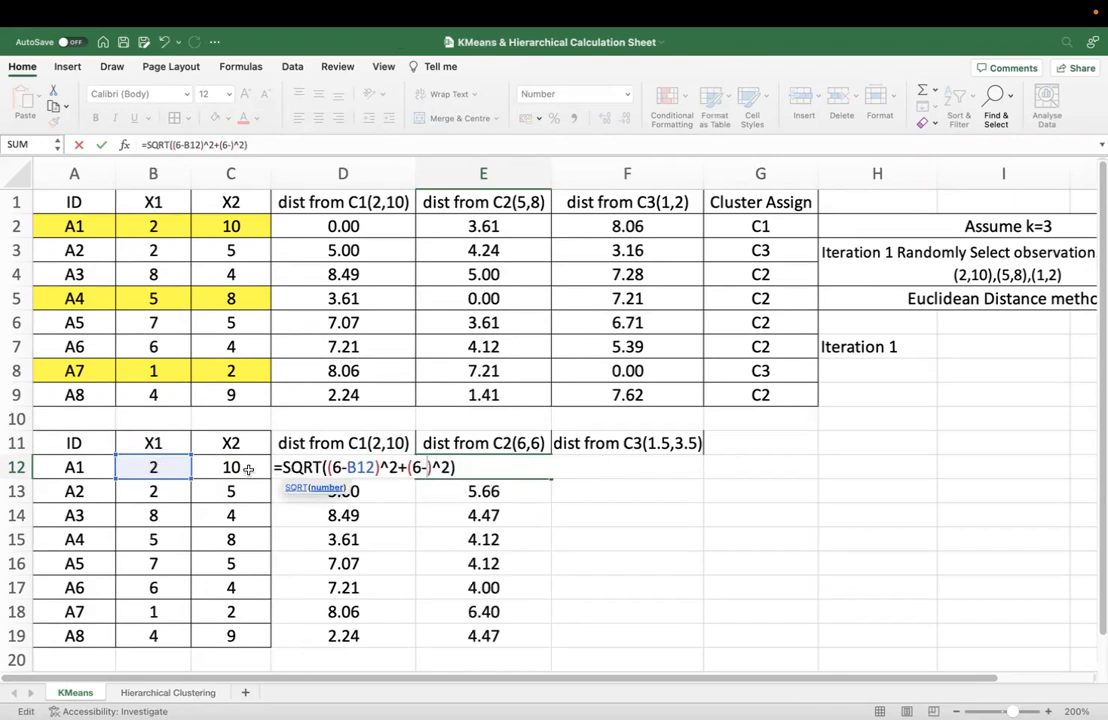
{"action": "left_click", "coordinate": [243, 468]}
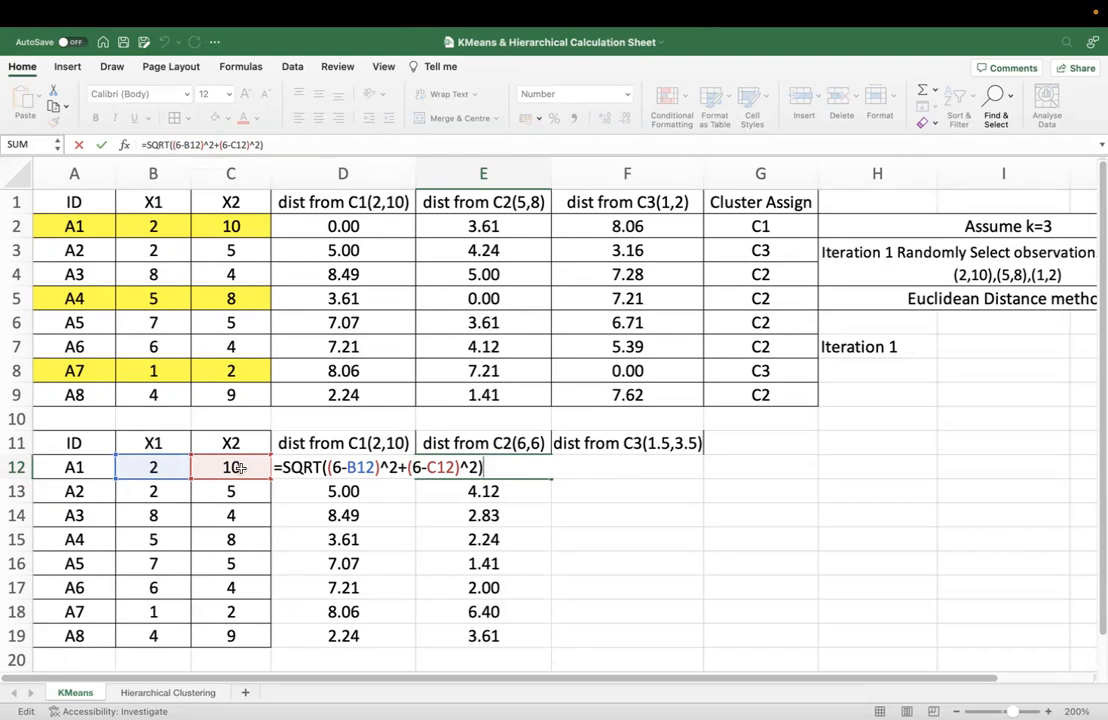
Calculate the C3 distances in F12 with =SQRT((1.5-B12)^2+(3.5-C12)^2) and fill the formula down to F19.
{"action": "left_click", "coordinate": [631, 475]}
{"action": "type", "text": "=sqrt"}
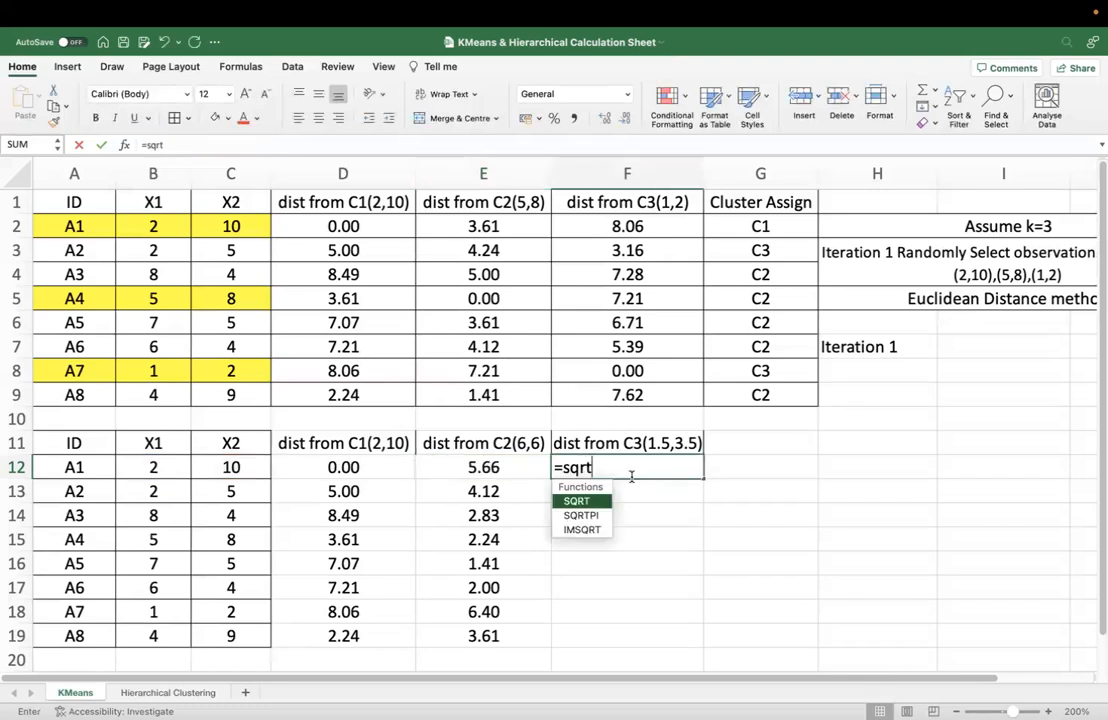
{"action": "type", "text": "((1."}
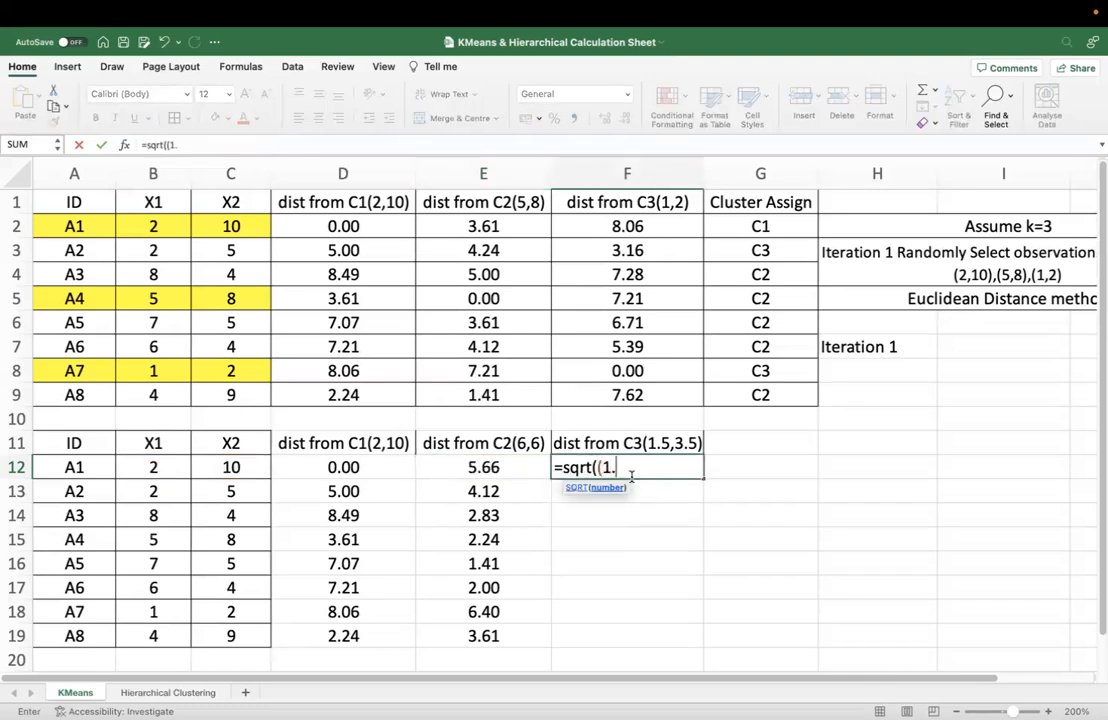
{"action": "type", "text": "5-"}
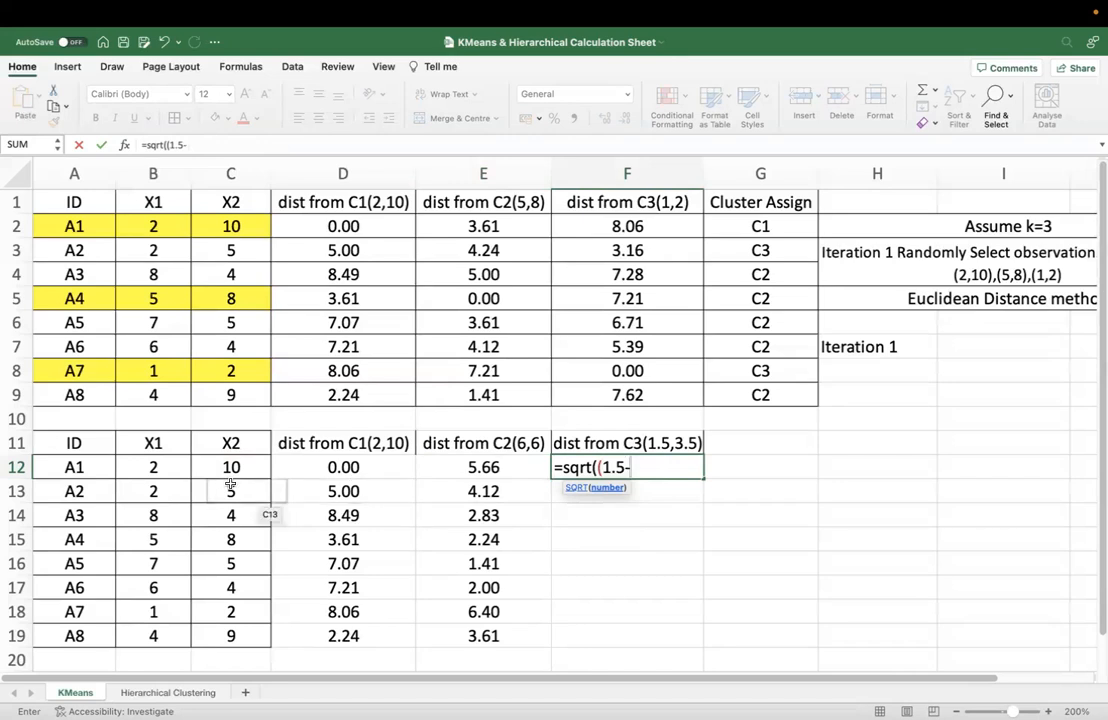
{"action": "left_click", "coordinate": [163, 467]}
{"action": "type", "text": ")^2"}
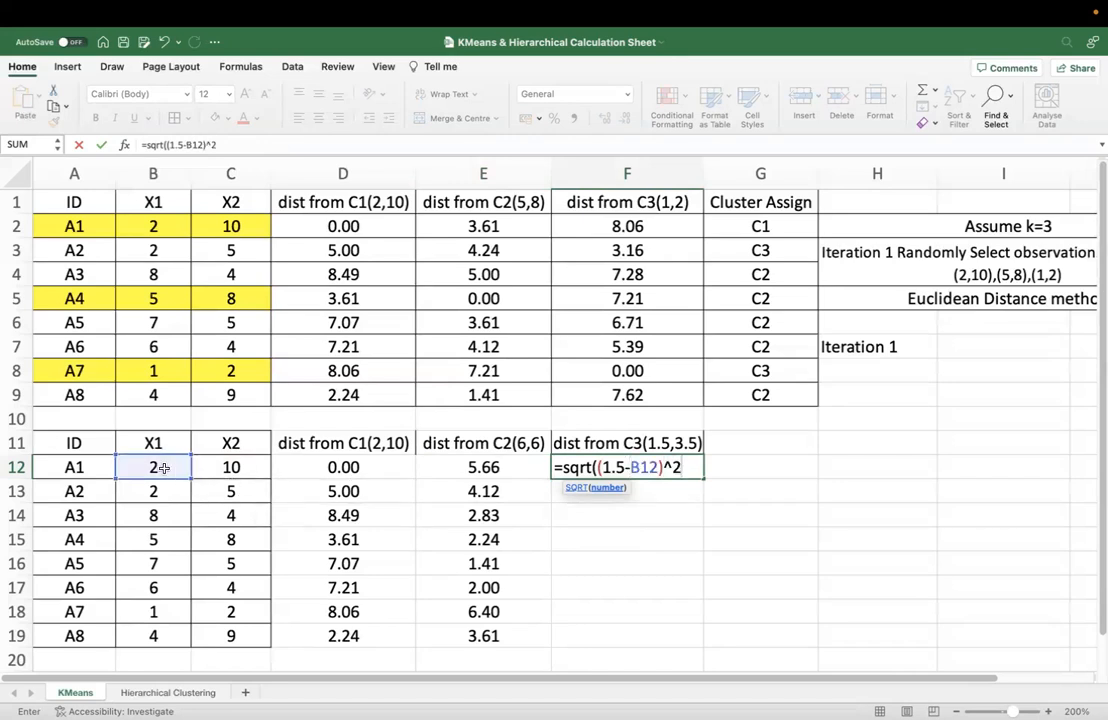
{"action": "type", "text": "+(3.5"}
{"action": "type", "text": "-"}
{"action": "left_click", "coordinate": [257, 466]}
{"action": "type", "text": ")^2)"}
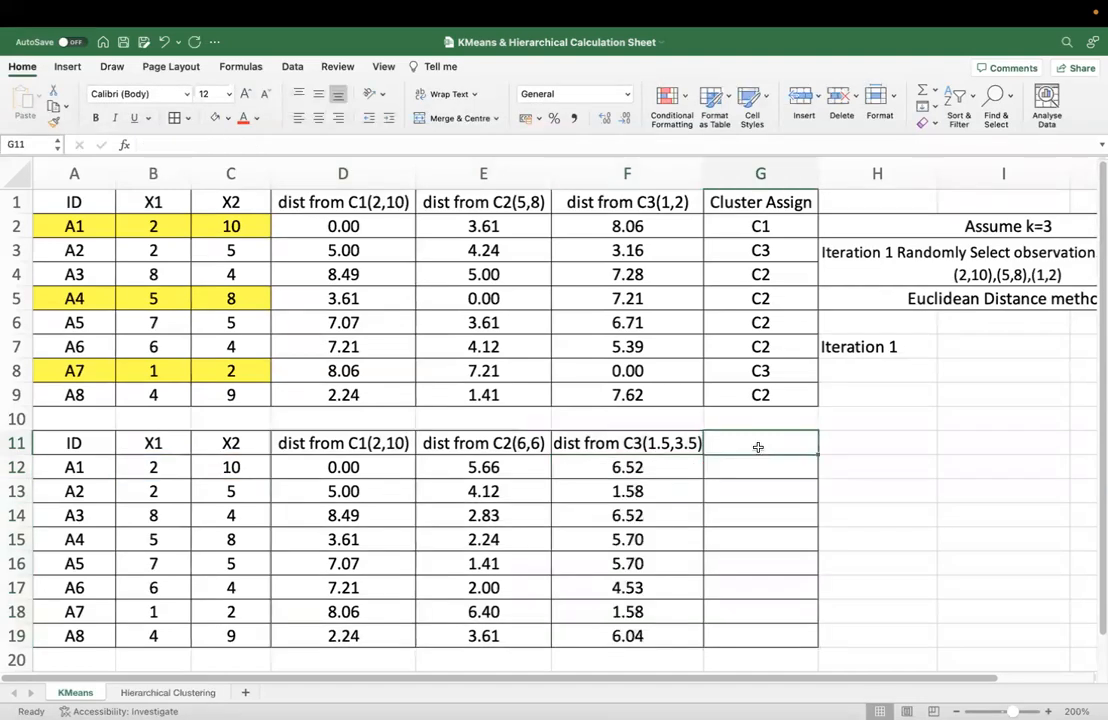
Enter the header Cluster Assign in G11 and assign A1 to cluster C1 in G12.
{"action": "type", "text": "Cluster"}
{"action": "left_click_drag", "start_coordinate": [343, 467], "coordinate": [648, 465]}
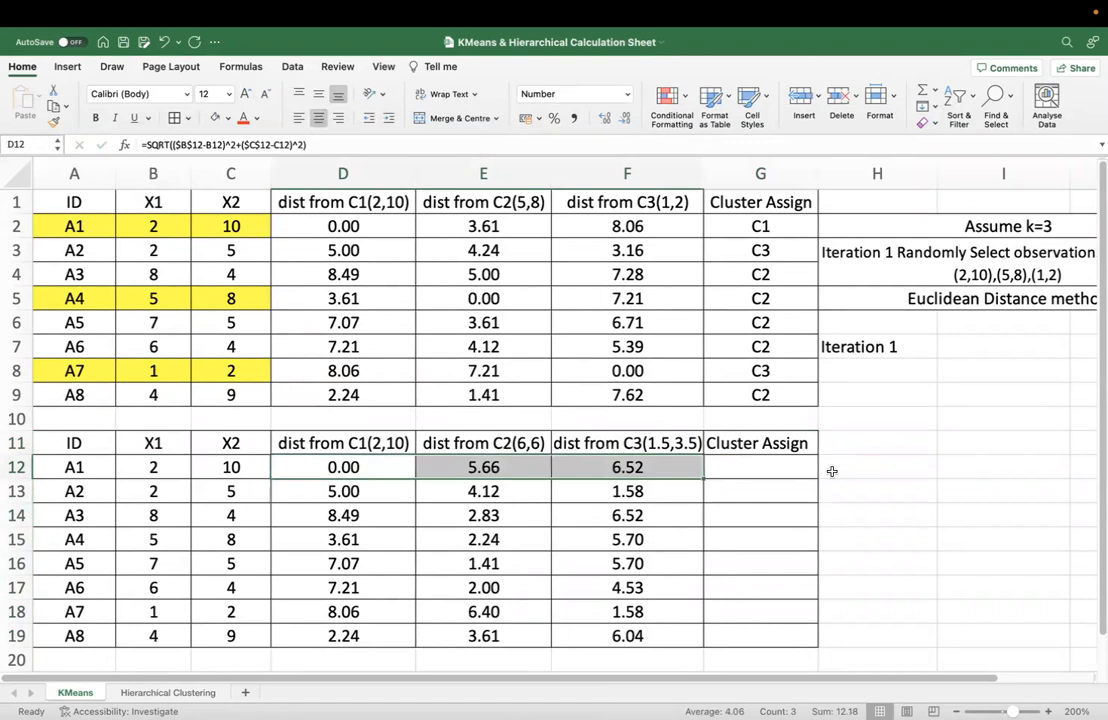
{"action": "left_click", "coordinate": [785, 465]}
{"action": "type", "text": "C1"}
{"action": "key", "text": "Return"}
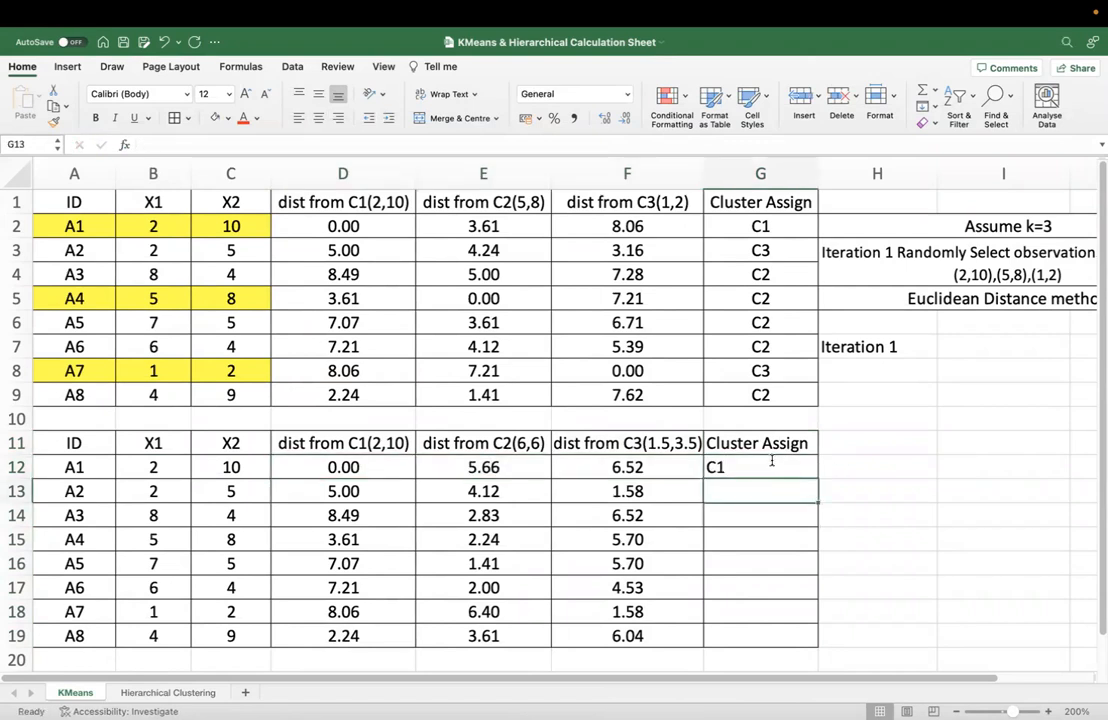
Centre G12:G19 and enter the cluster assignments C3, C2, C2, C2, C2, C3, C1 in G13 through G19.
{"action": "left_click_drag", "start_coordinate": [772, 463], "coordinate": [766, 636]}
{"action": "left_click", "coordinate": [318, 118]}
{"action": "left_click", "coordinate": [775, 493]}
{"action": "type", "text": "C3"}
{"action": "key", "text": "Return"}
{"action": "type", "text": "C2"}
{"action": "key", "text": "Return"}
{"action": "type", "text": "C2"}
{"action": "key", "text": "Return"}
{"action": "type", "text": "C2"}
{"action": "key", "text": "Return"}
{"action": "type", "text": "C2"}
{"action": "key", "text": "Return"}
{"action": "type", "text": "C3"}
{"action": "key", "text": "Return"}
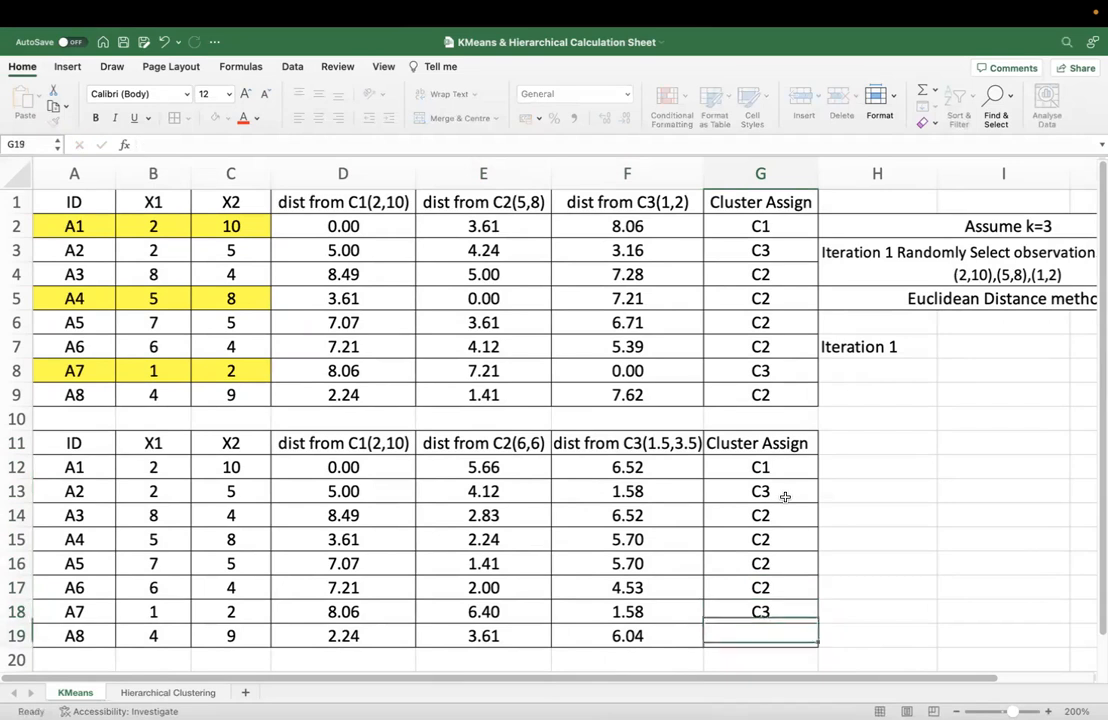
{"action": "type", "text": "C1"}
{"action": "key", "text": "Return"}
Compare A8's cluster assignments in G19 and G9 and save the workbook.
{"action": "left_click", "coordinate": [778, 632]}
{"action": "left_click", "coordinate": [782, 397]}
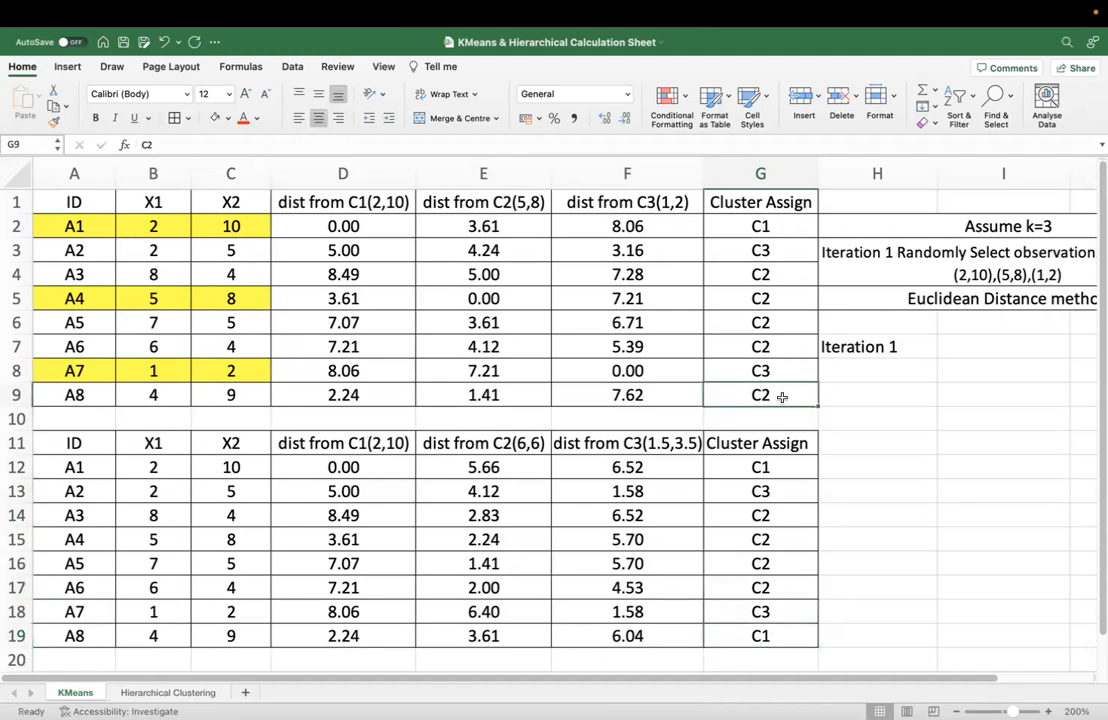
{"action": "left_click", "coordinate": [751, 637]}
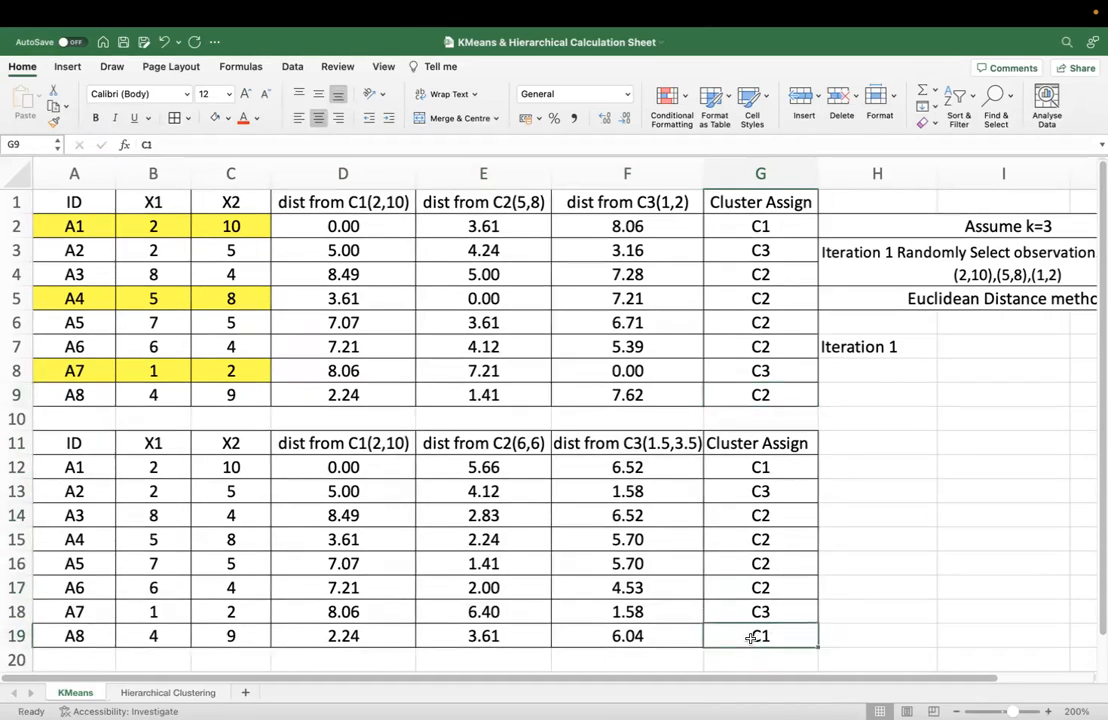
{"action": "key", "text": "super+s"}
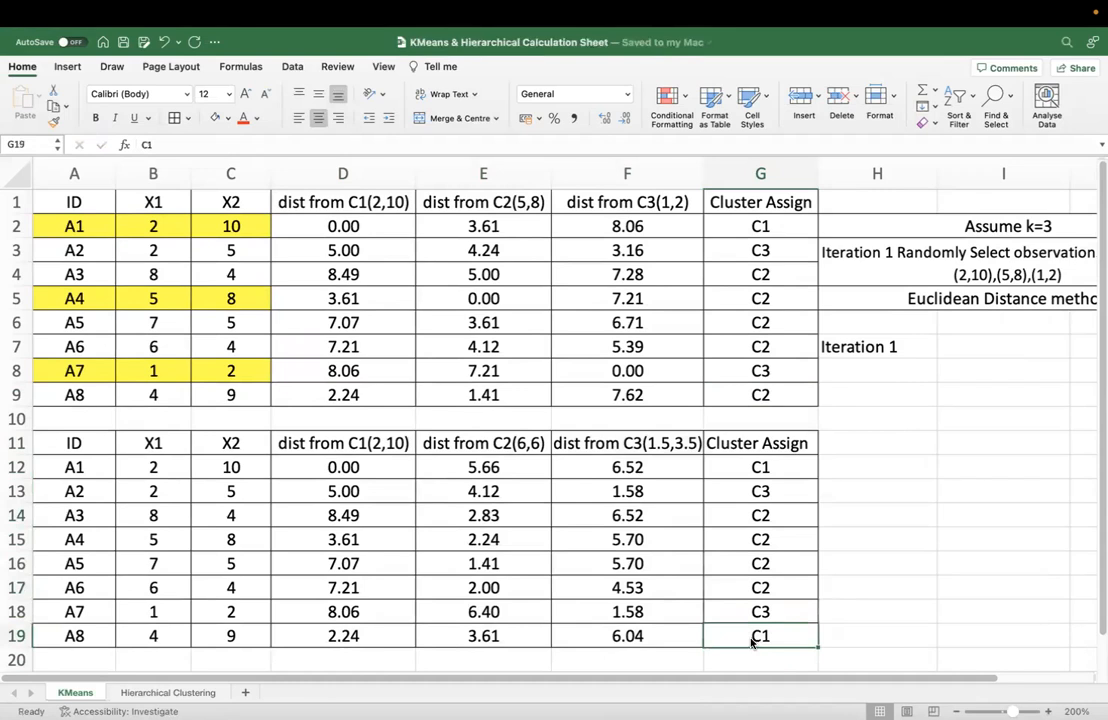
Label the second distance table by entering Iteration 2 in H15.
{"action": "left_click", "coordinate": [875, 539]}
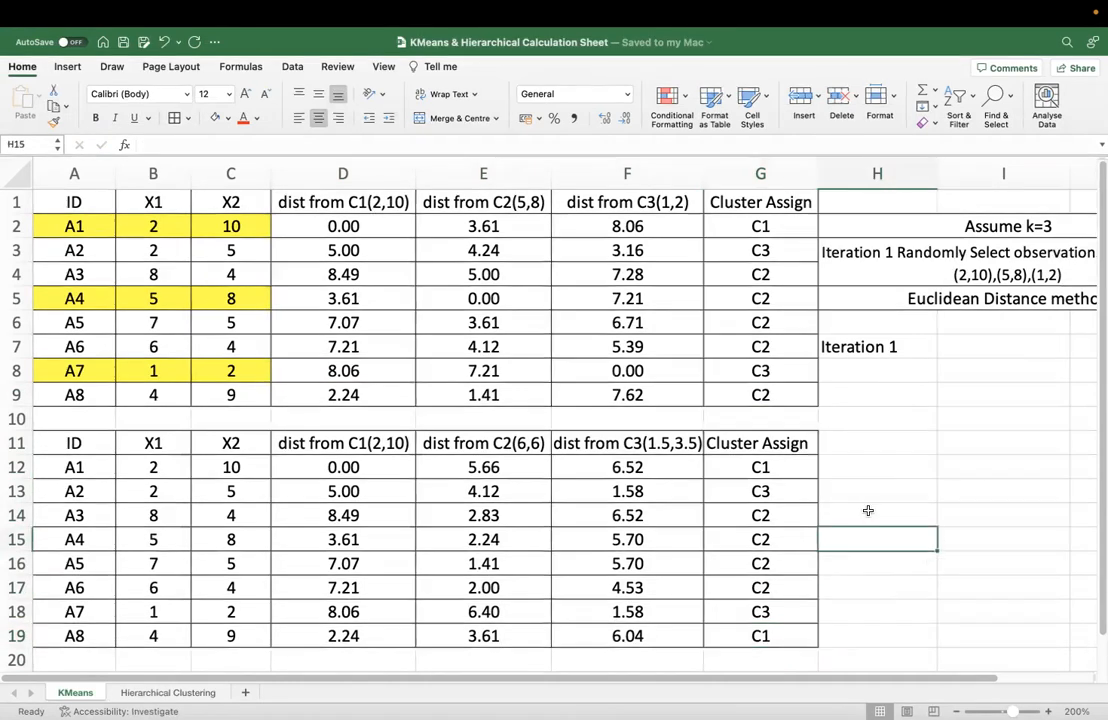
{"action": "type", "text": "Iterati"}
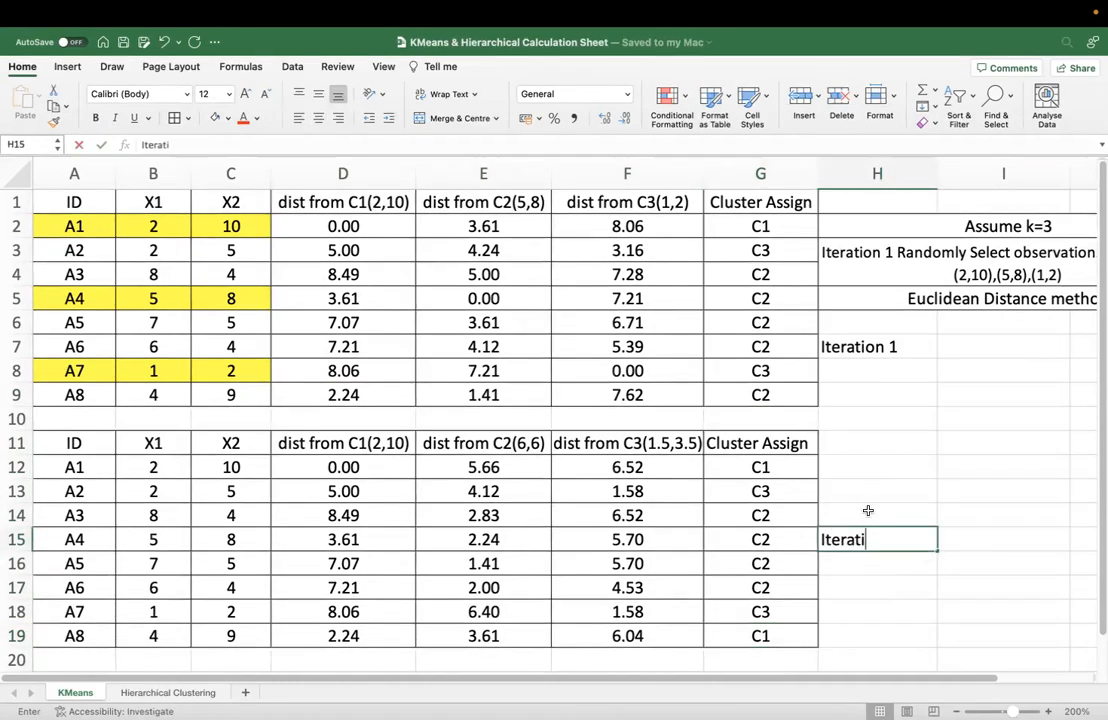
{"action": "type", "text": "on 2"}
{"action": "left_click", "coordinate": [892, 638]}
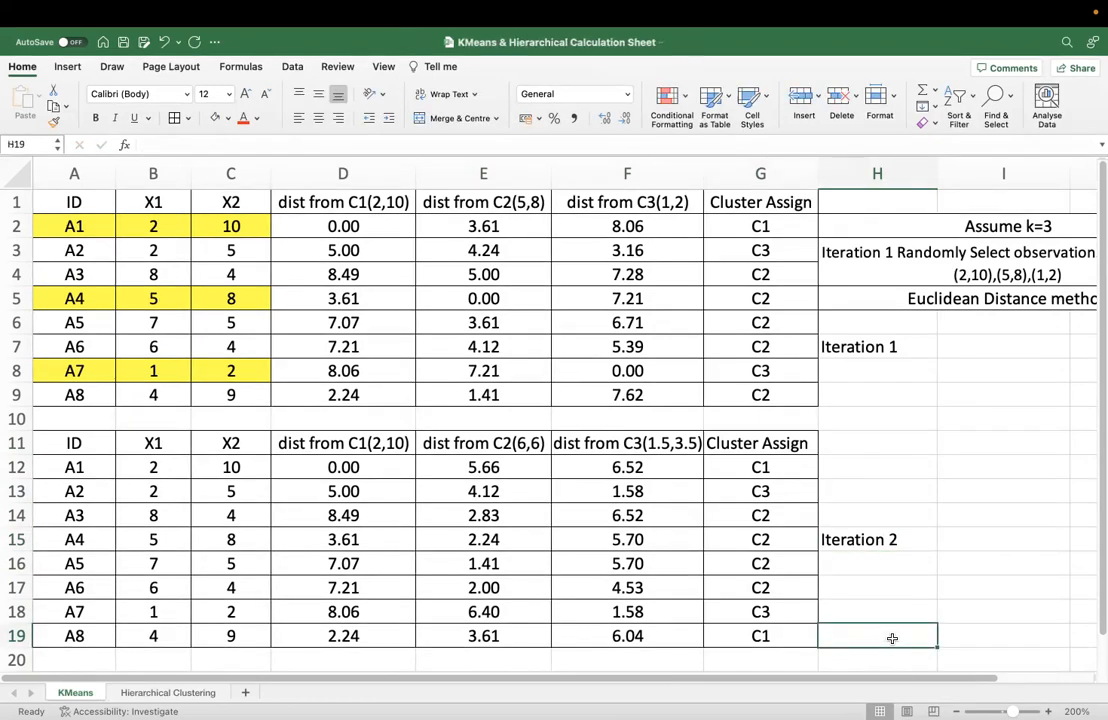
Copy the ID, X1 and X2 table to A21:C29 and enter the header dist from C1(3,9.5) in D21.
{"action": "scroll", "coordinate": [892, 638], "scroll_direction": "down", "scroll_amount": 3}
{"action": "left_click_drag", "start_coordinate": [74, 393], "coordinate": [267, 601]}
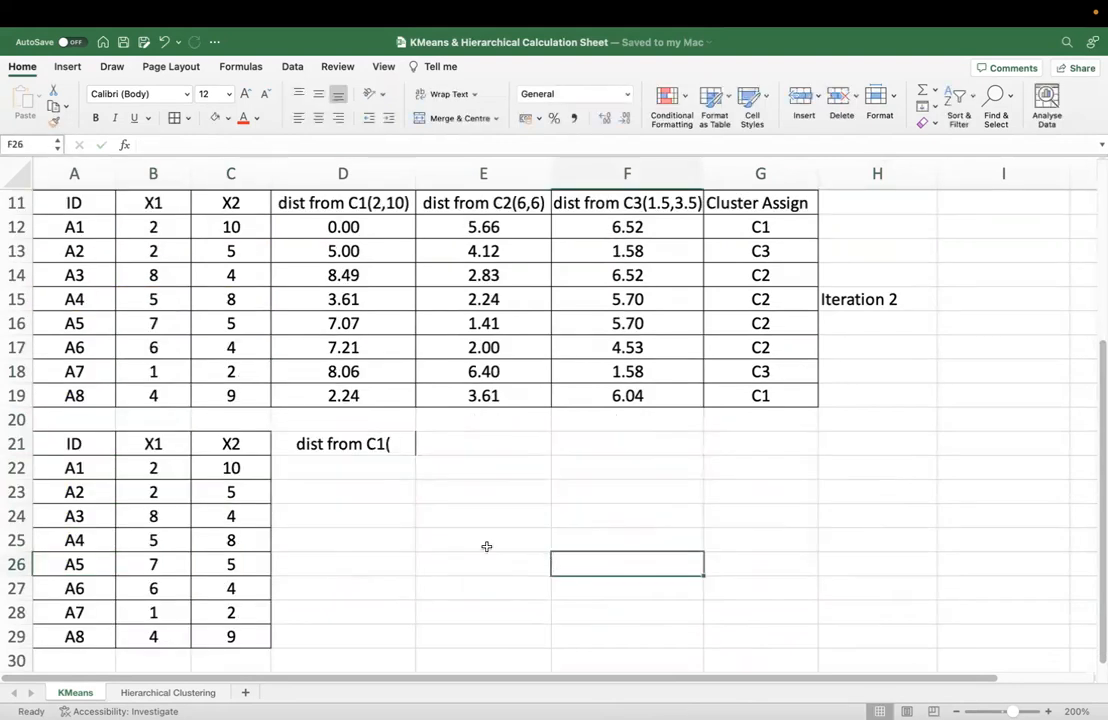
{"action": "left_click", "coordinate": [405, 437]}
{"action": "left_click", "coordinate": [168, 225]}
{"action": "left_click", "coordinate": [160, 396], "text": "super"}
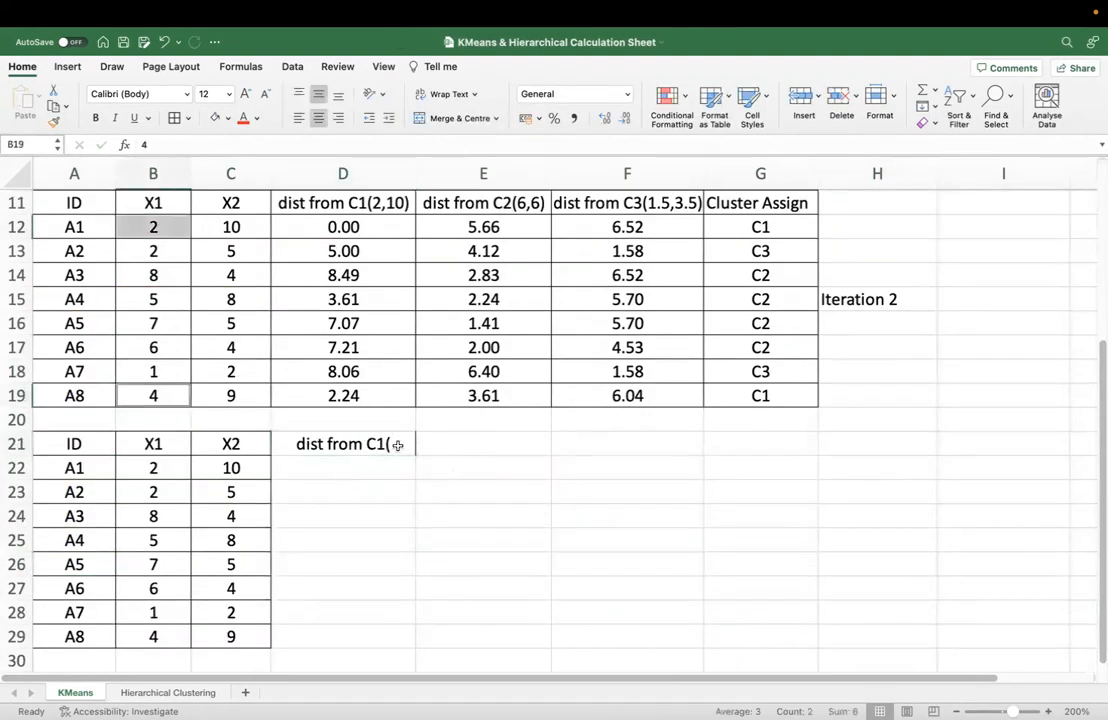
{"action": "double_click", "coordinate": [396, 445]}
{"action": "type", "text": "3,"}
{"action": "left_click", "coordinate": [236, 228]}
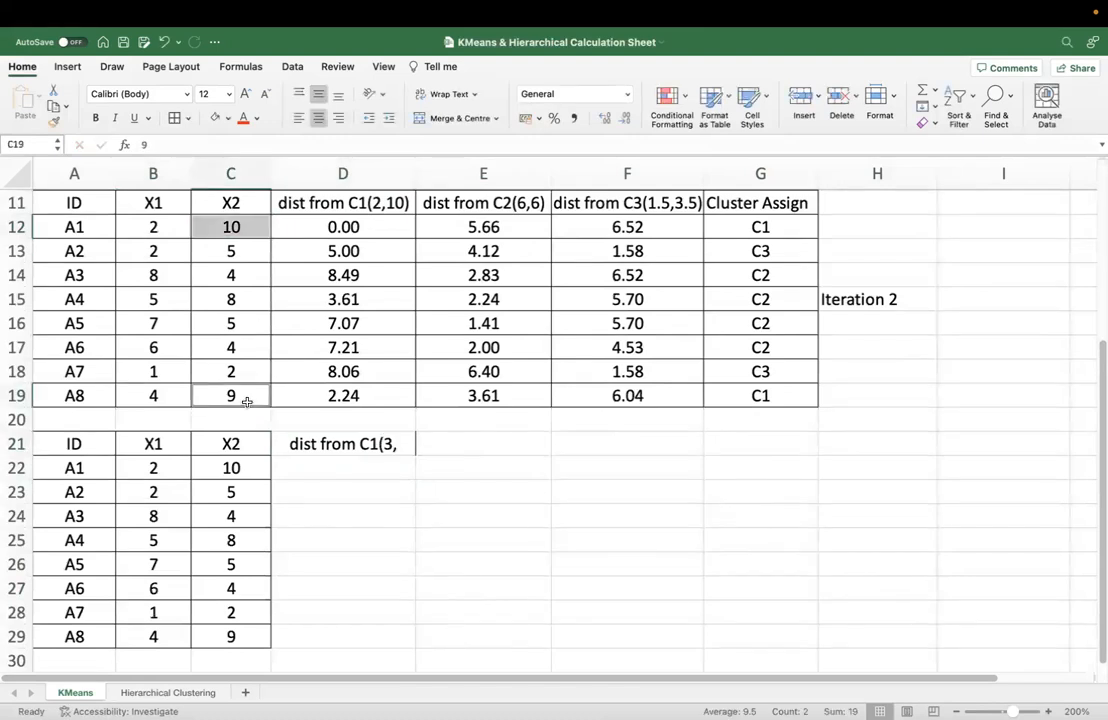
{"action": "double_click", "coordinate": [405, 446]}
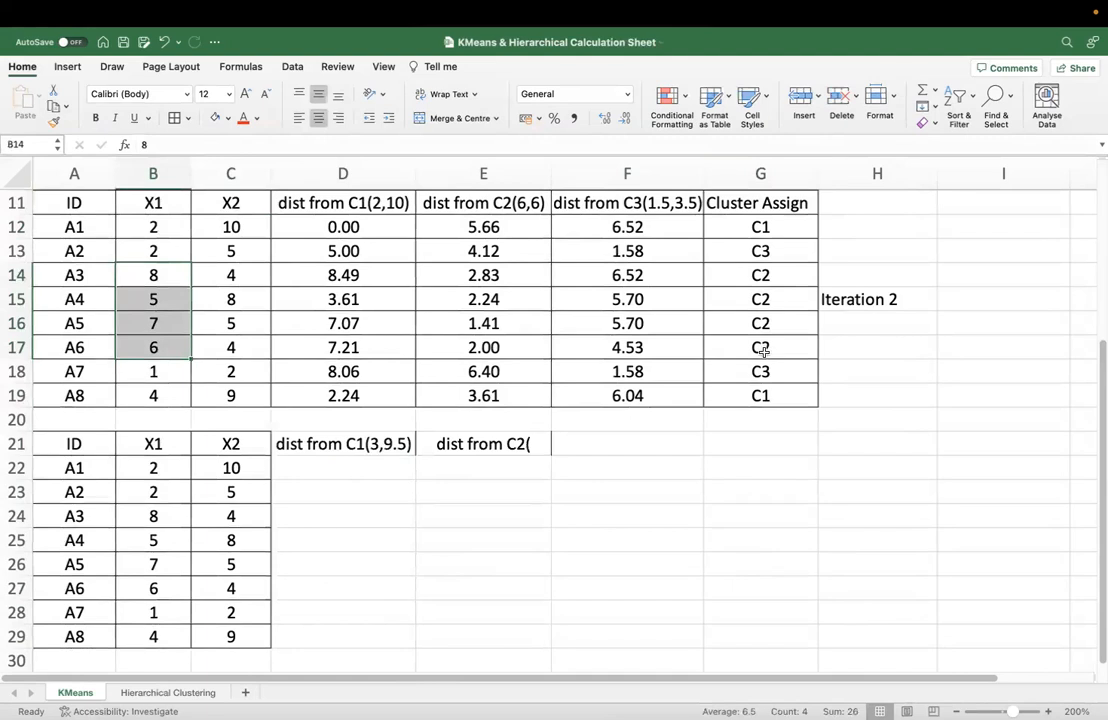
Complete the E21 header as dist from C2(6.5,5.25) and enter dist from C3(1.5,3.5) in F21.
{"action": "left_click", "coordinate": [533, 444]}
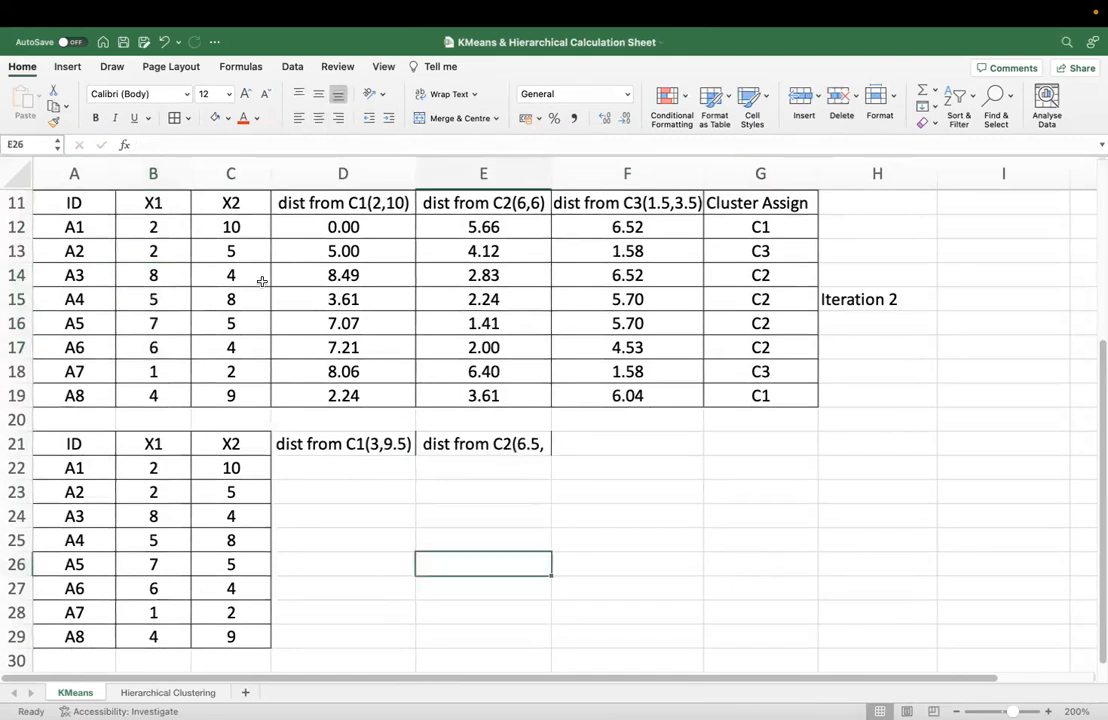
{"action": "left_click_drag", "start_coordinate": [257, 297], "coordinate": [248, 347]}
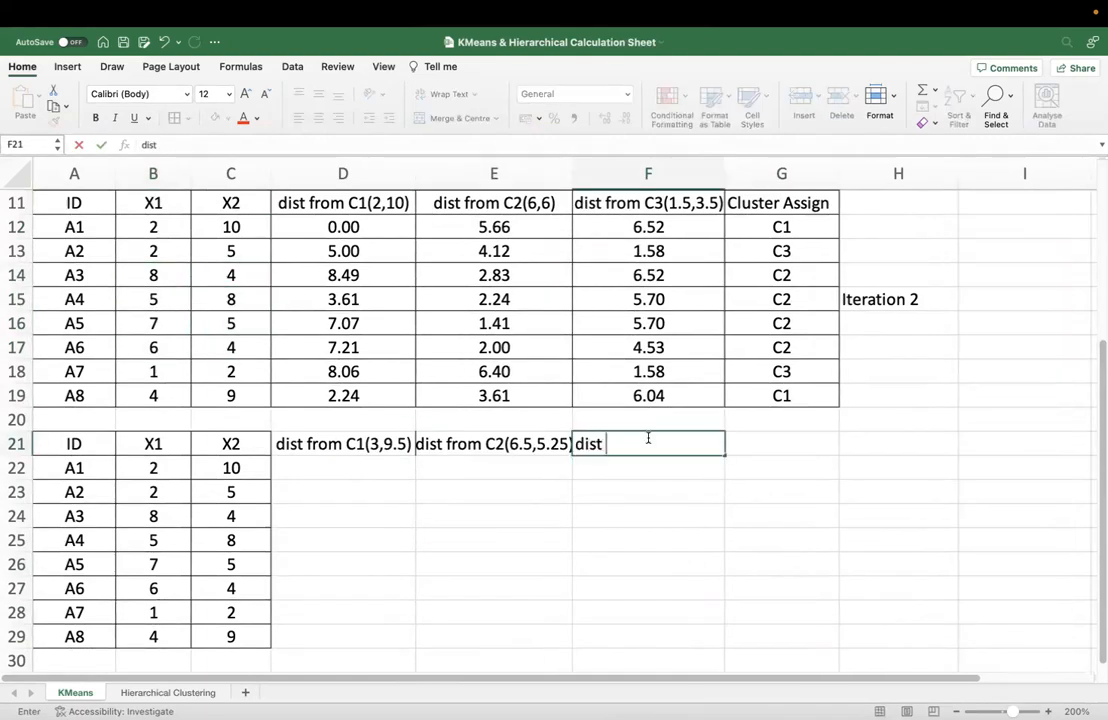
{"action": "type", "text": "from C3(1.5"}
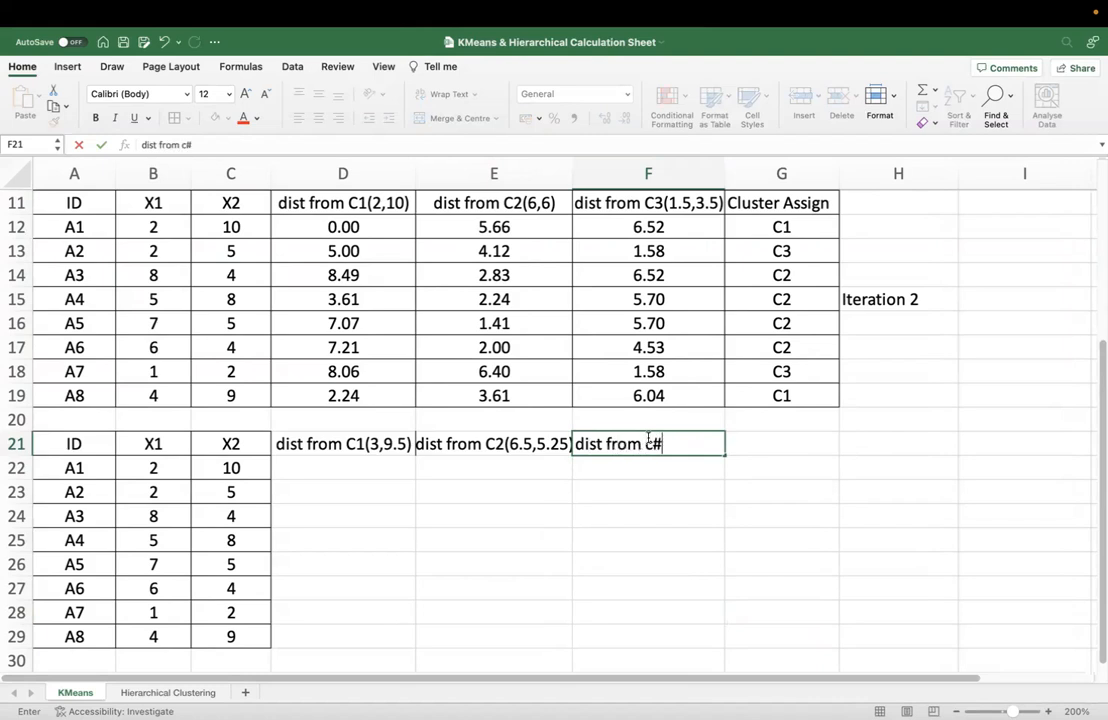
{"action": "type", "text": ",3"}
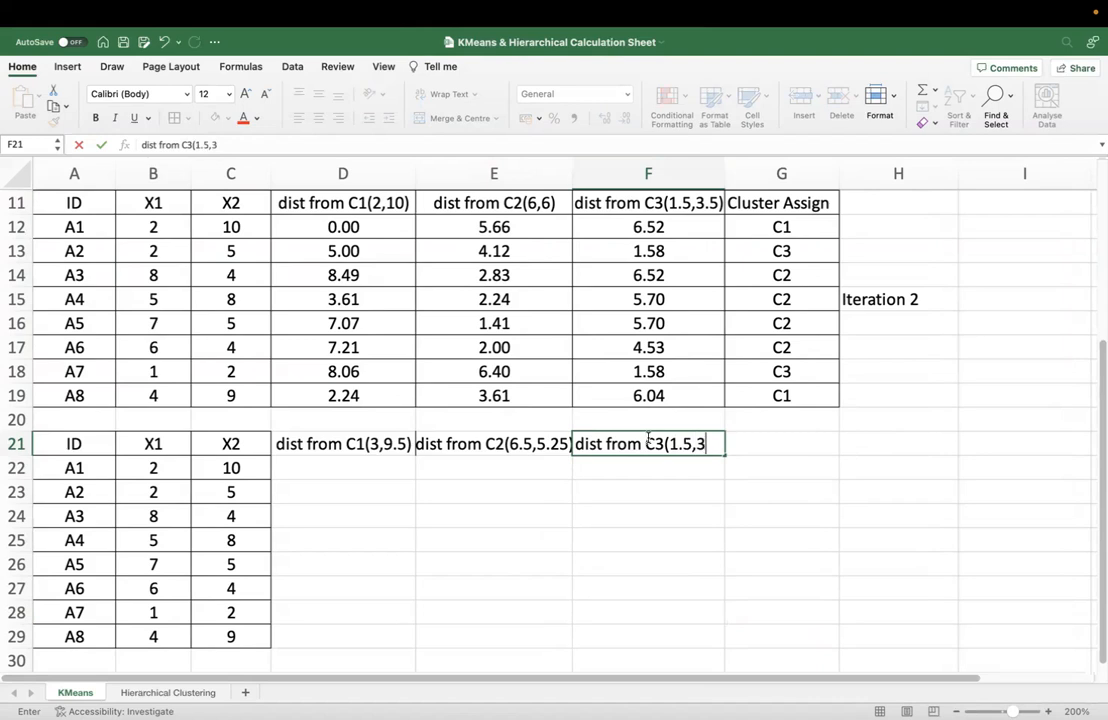
{"action": "type", "text": ".5)"}
{"action": "left_click", "coordinate": [712, 556]}
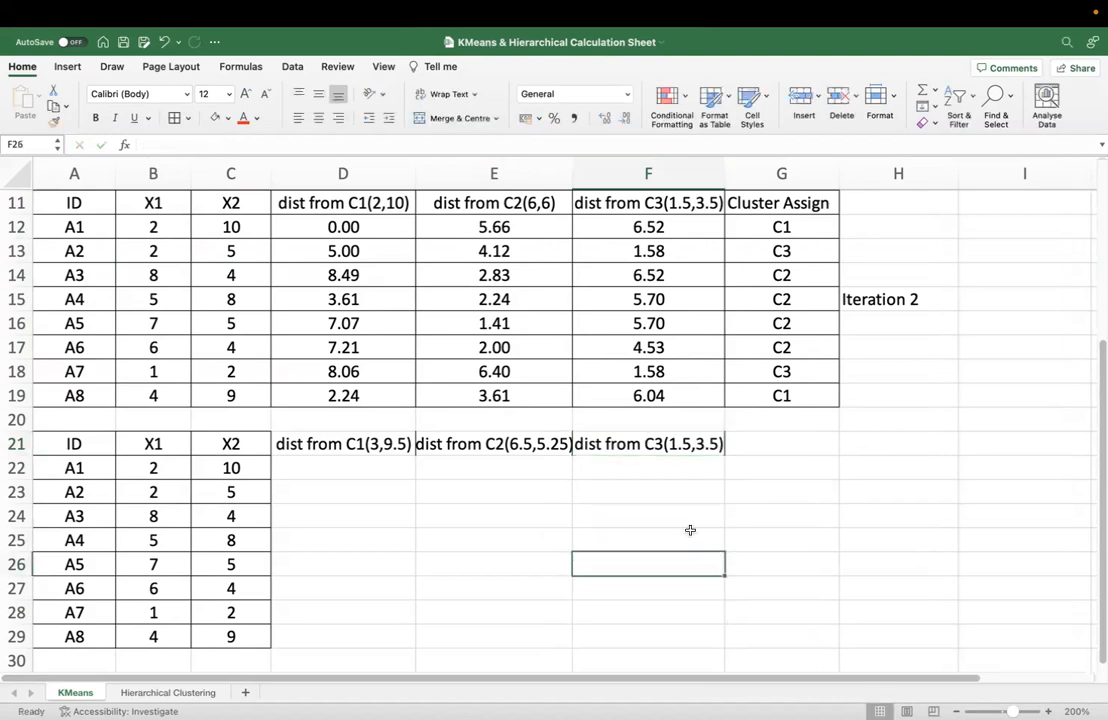
Apply all borders to the new distance and cluster columns, D21:G29.
{"action": "left_click_drag", "start_coordinate": [340, 444], "coordinate": [790, 632]}
{"action": "left_click", "coordinate": [175, 117]}
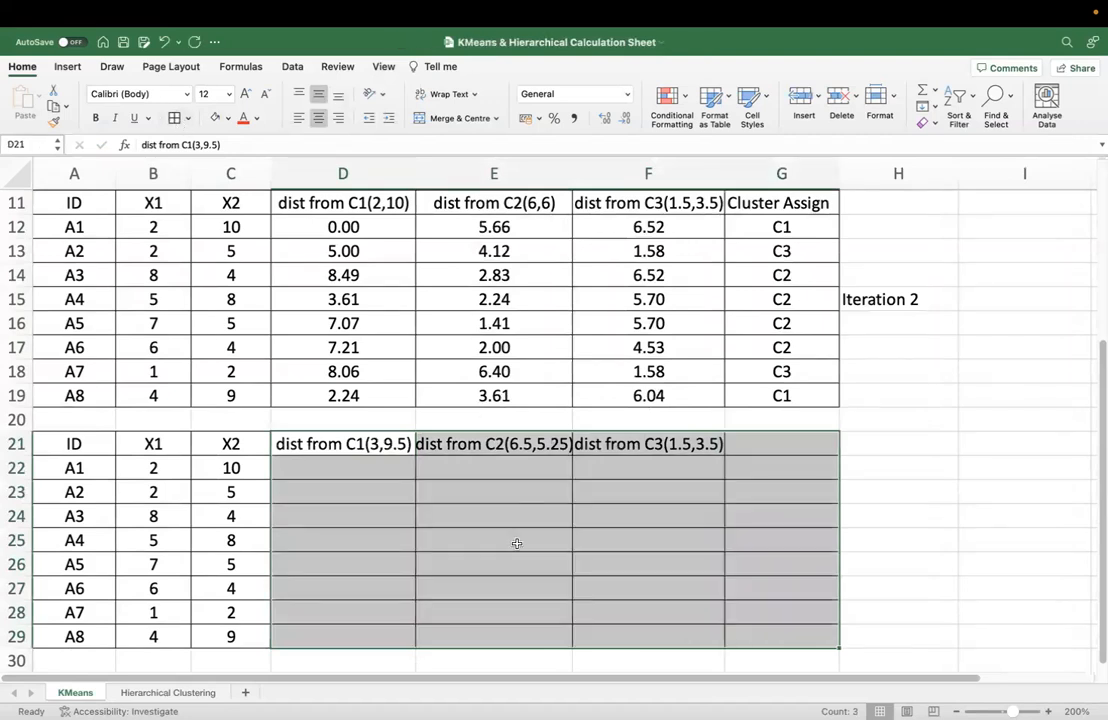
{"action": "left_click", "coordinate": [557, 584]}
Enter the header Cluster Assign in G21 and save the workbook.
{"action": "left_click", "coordinate": [776, 442]}
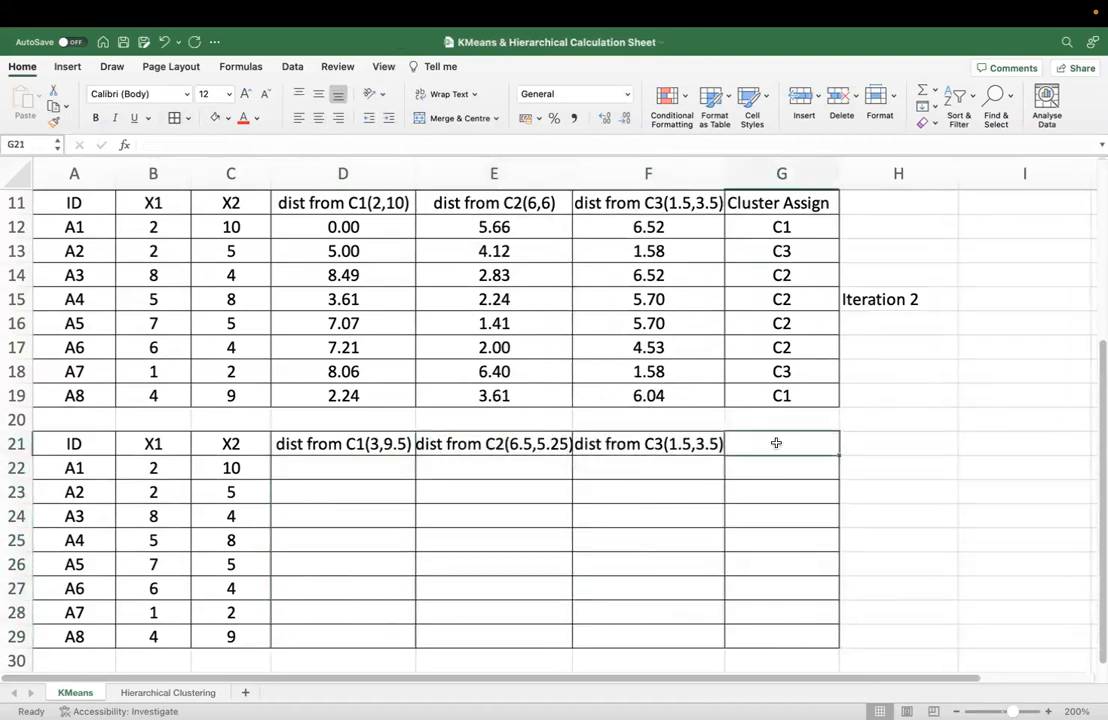
{"action": "type", "text": "Cluster Assign"}
{"action": "left_click", "coordinate": [787, 566]}
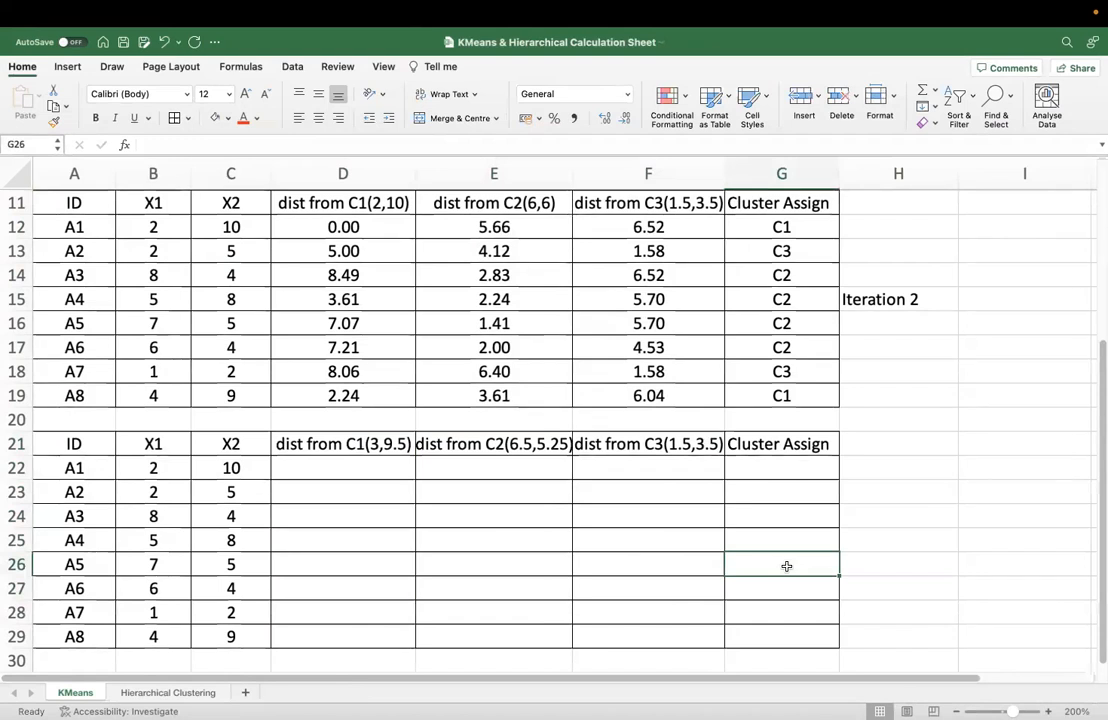
{"action": "key", "text": "super+s"}
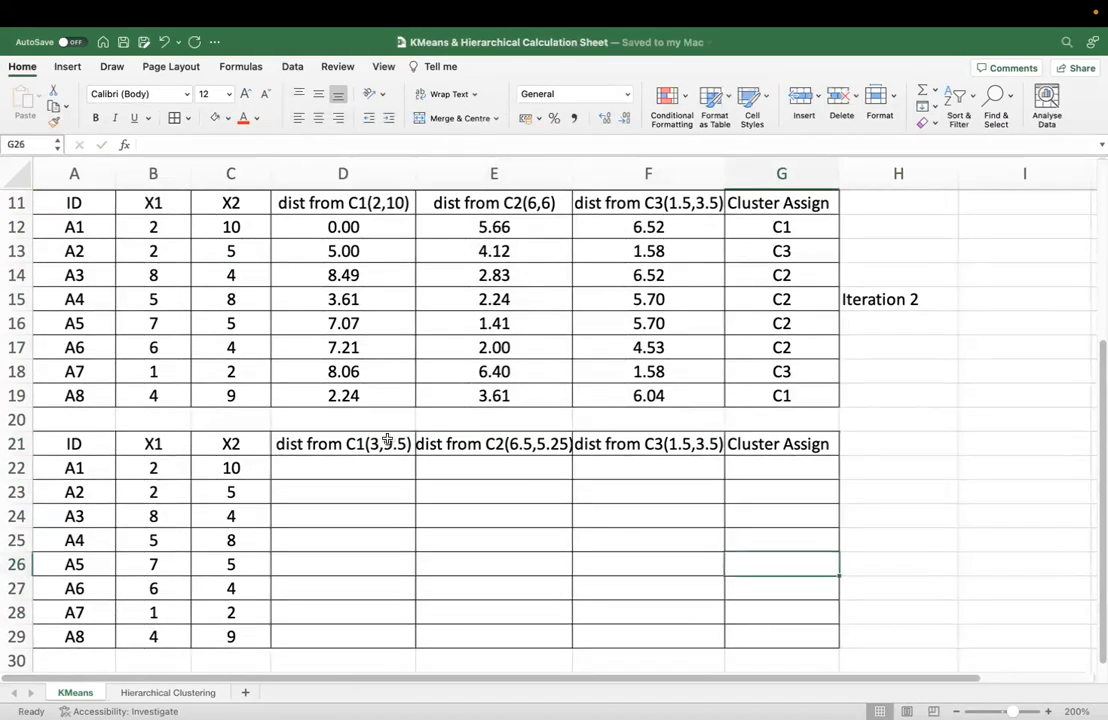
Check the new C1 and C2 centroids by averaging X1 and X2 for A1 with A8, and for A3 through A6.
{"action": "left_click", "coordinate": [148, 228]}
{"action": "left_click", "coordinate": [167, 397], "text": "super"}
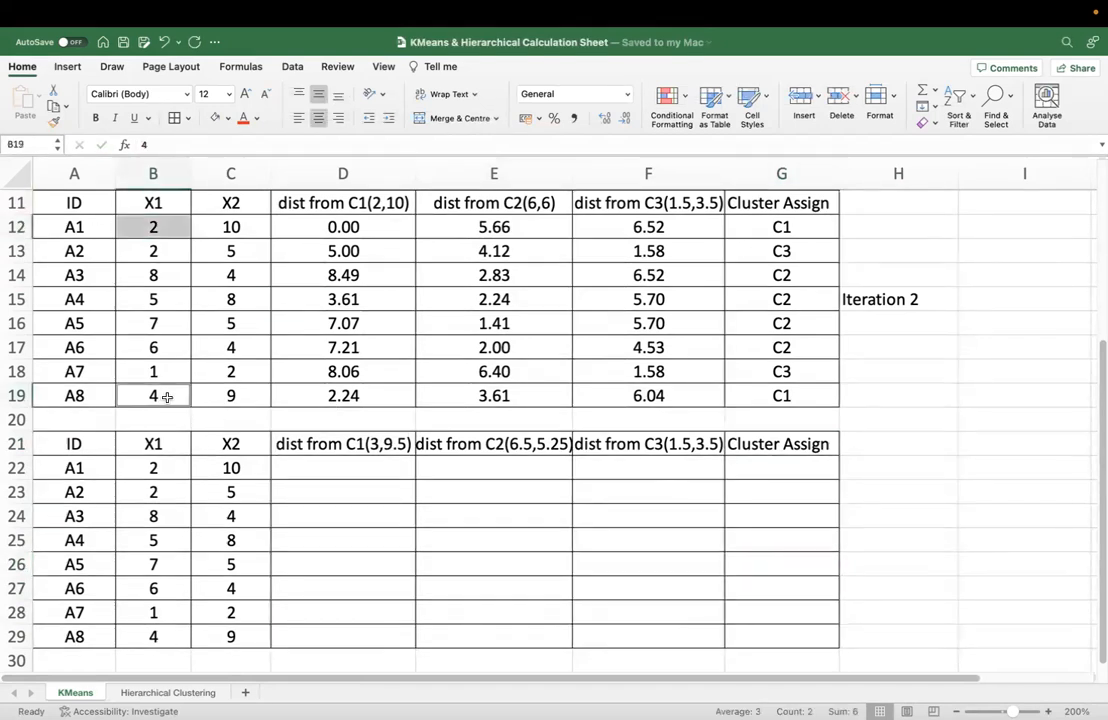
{"action": "left_click", "coordinate": [257, 227]}
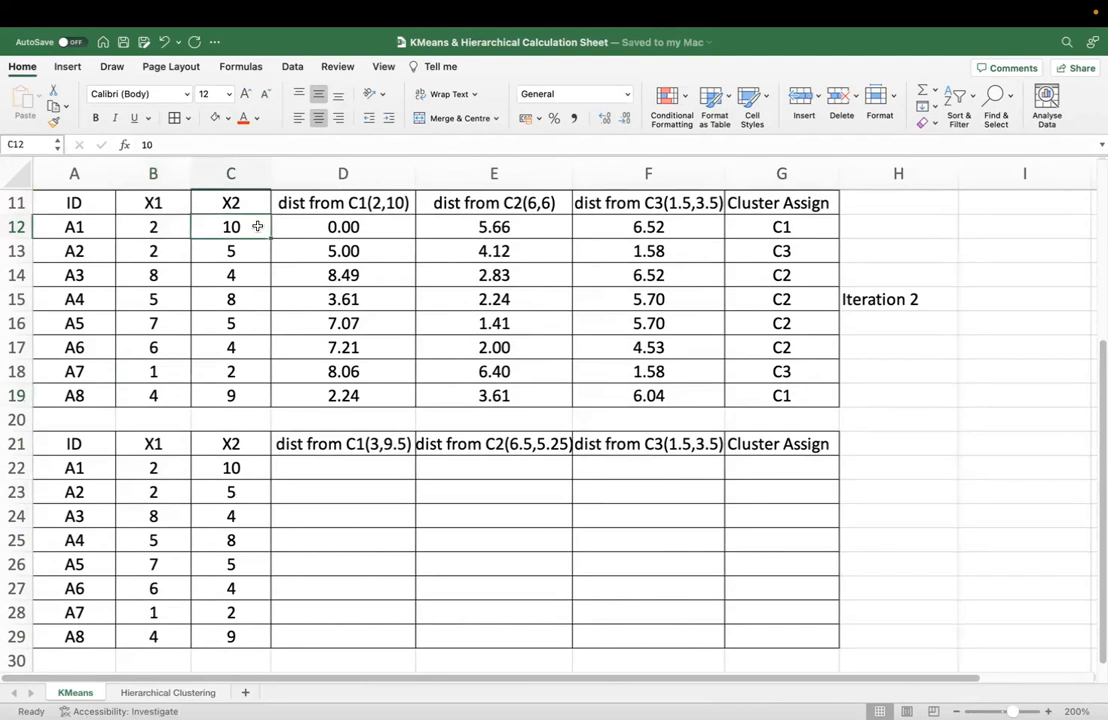
{"action": "left_click", "coordinate": [244, 394], "text": "super"}
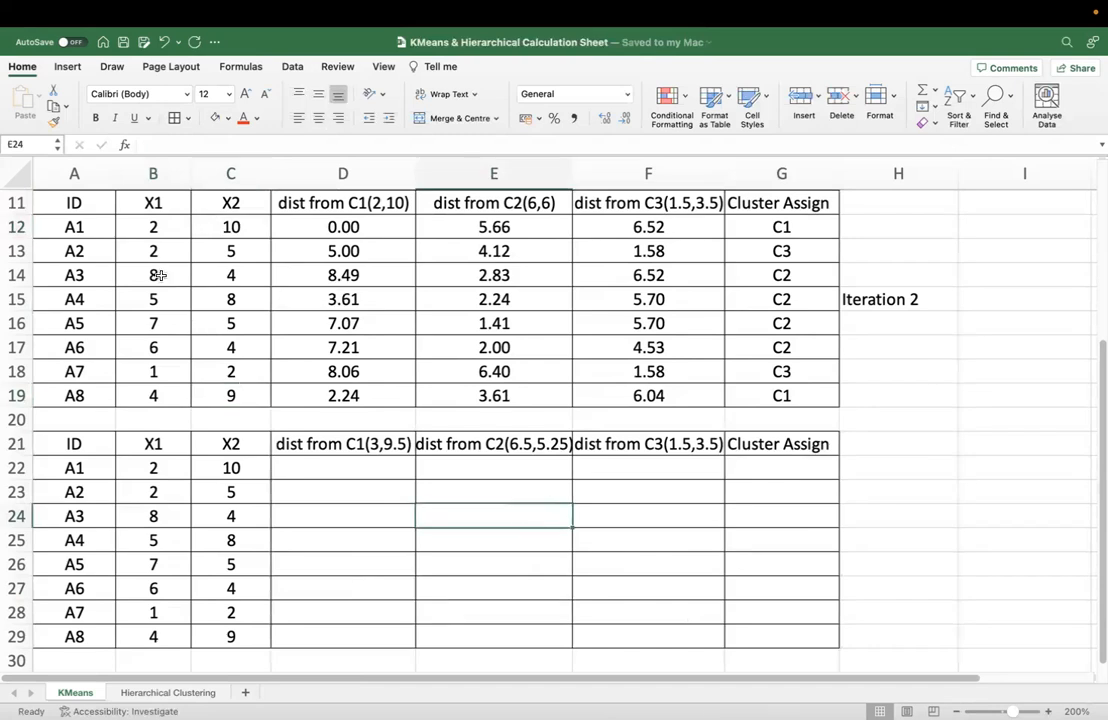
{"action": "left_click_drag", "start_coordinate": [155, 276], "coordinate": [158, 344]}
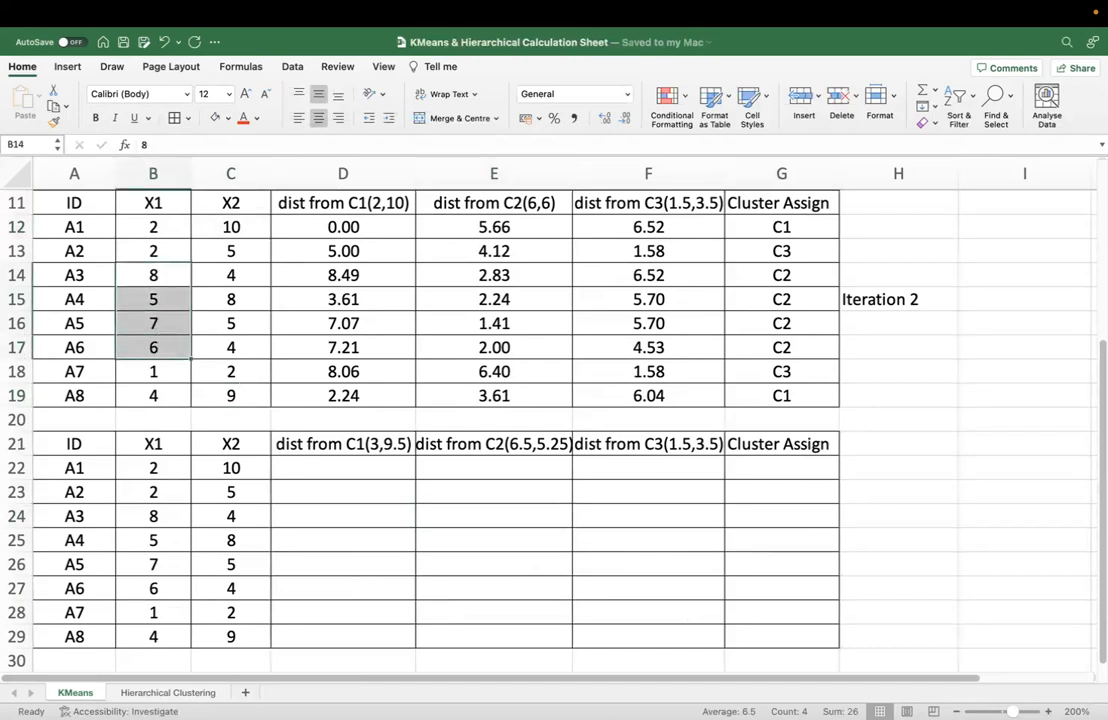
{"action": "left_click_drag", "start_coordinate": [231, 275], "coordinate": [237, 347]}
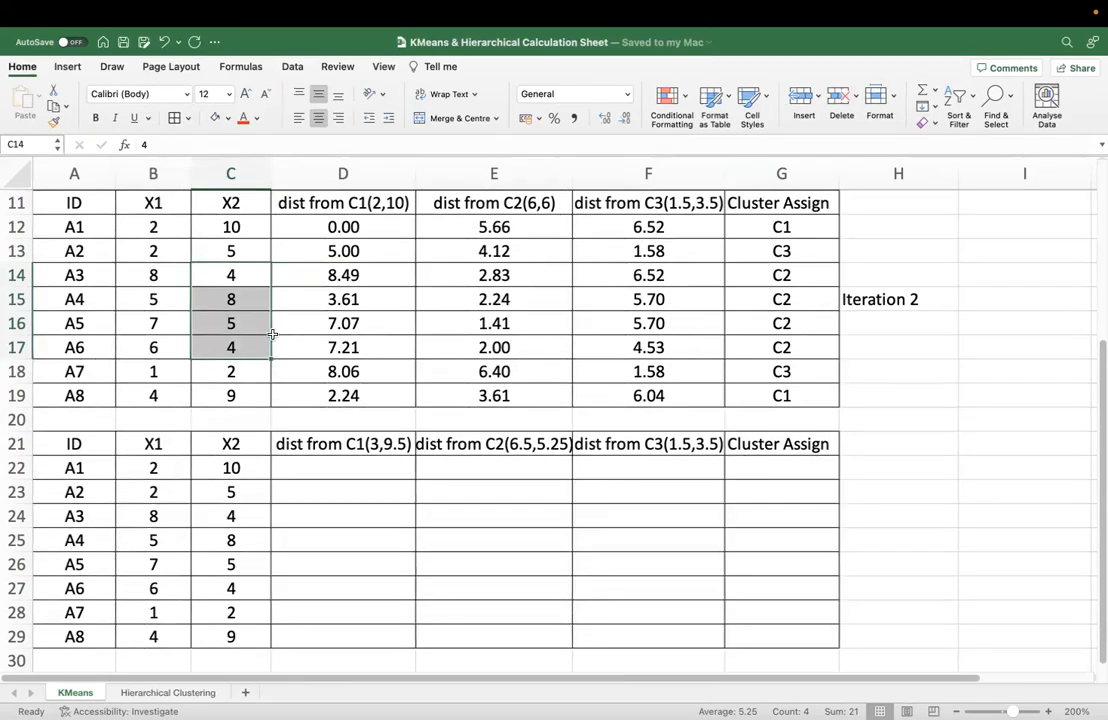
{"action": "left_click_drag", "start_coordinate": [160, 227], "coordinate": [217, 227]}
{"action": "left_click_drag", "start_coordinate": [158, 390], "coordinate": [222, 395]}
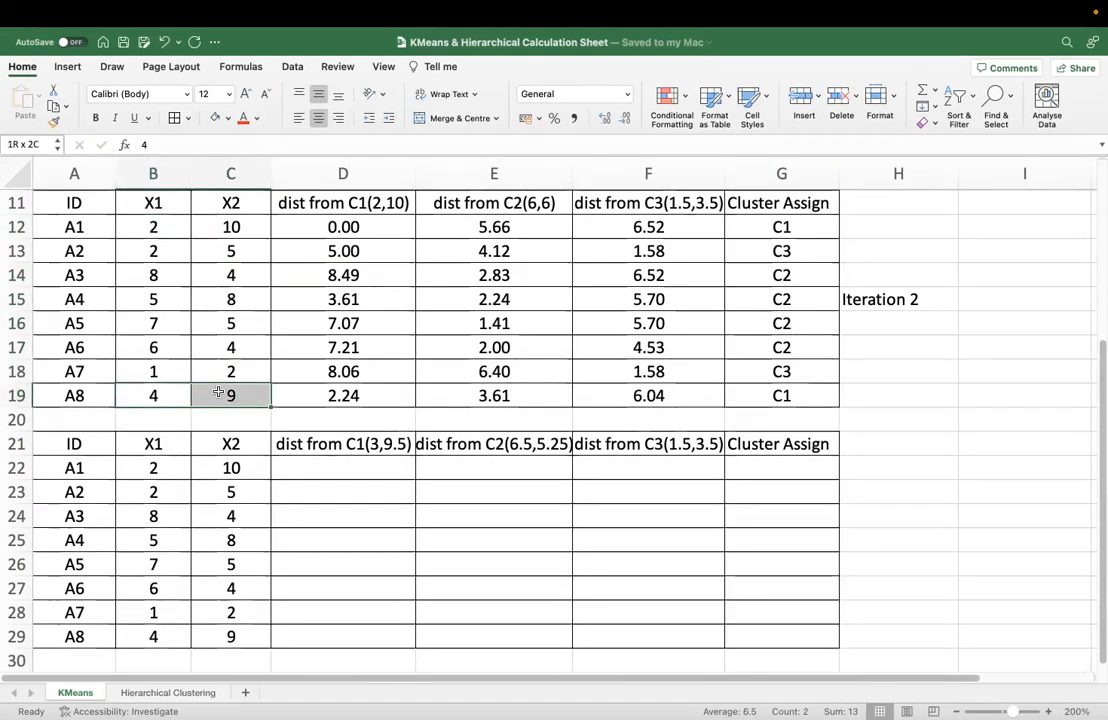
{"action": "left_click_drag", "start_coordinate": [162, 267], "coordinate": [157, 345]}
{"action": "left_click", "coordinate": [224, 285]}
{"action": "left_click_drag", "start_coordinate": [224, 285], "coordinate": [221, 342]}
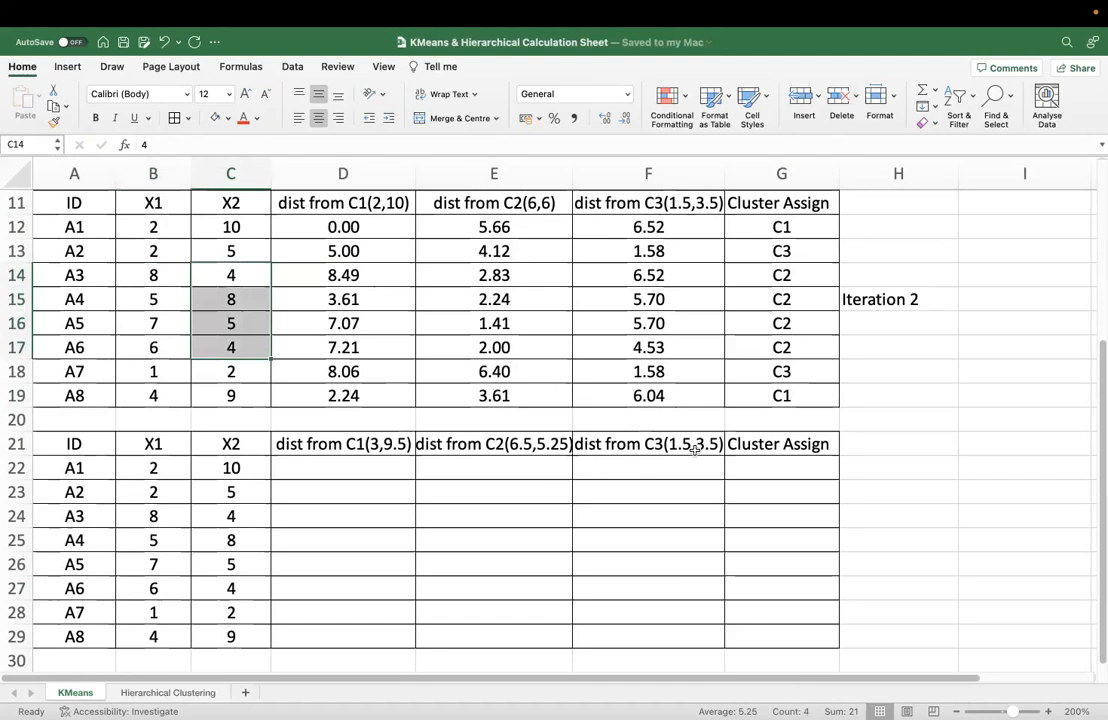
Enter the C1 distance formula =sqrt((3-B22)^2+(9.5-C22)^2) in D22 and fill it down to D29.
{"action": "left_click", "coordinate": [344, 466]}
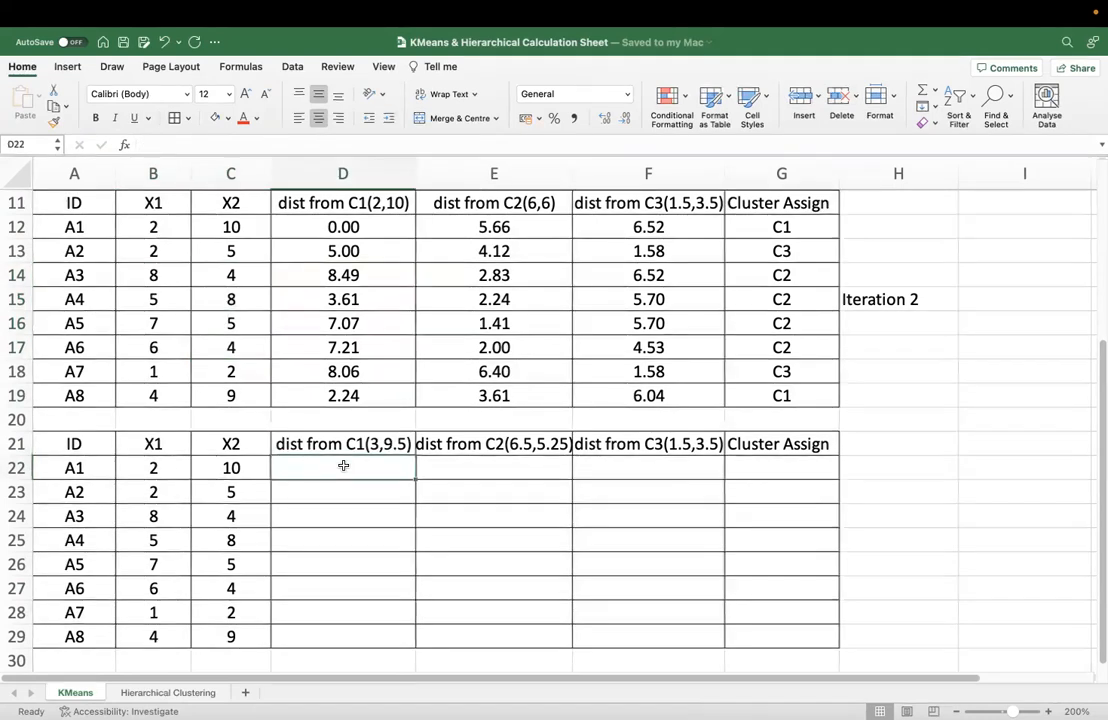
{"action": "type", "text": "=sqrt"}
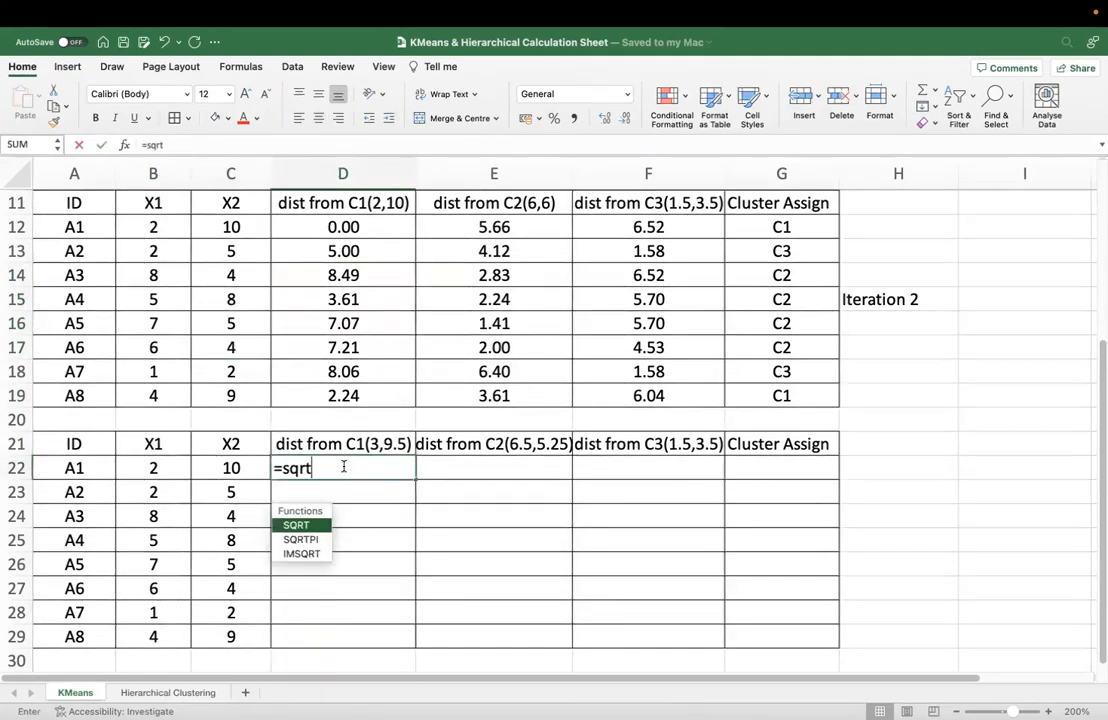
{"action": "type", "text": "((3-"}
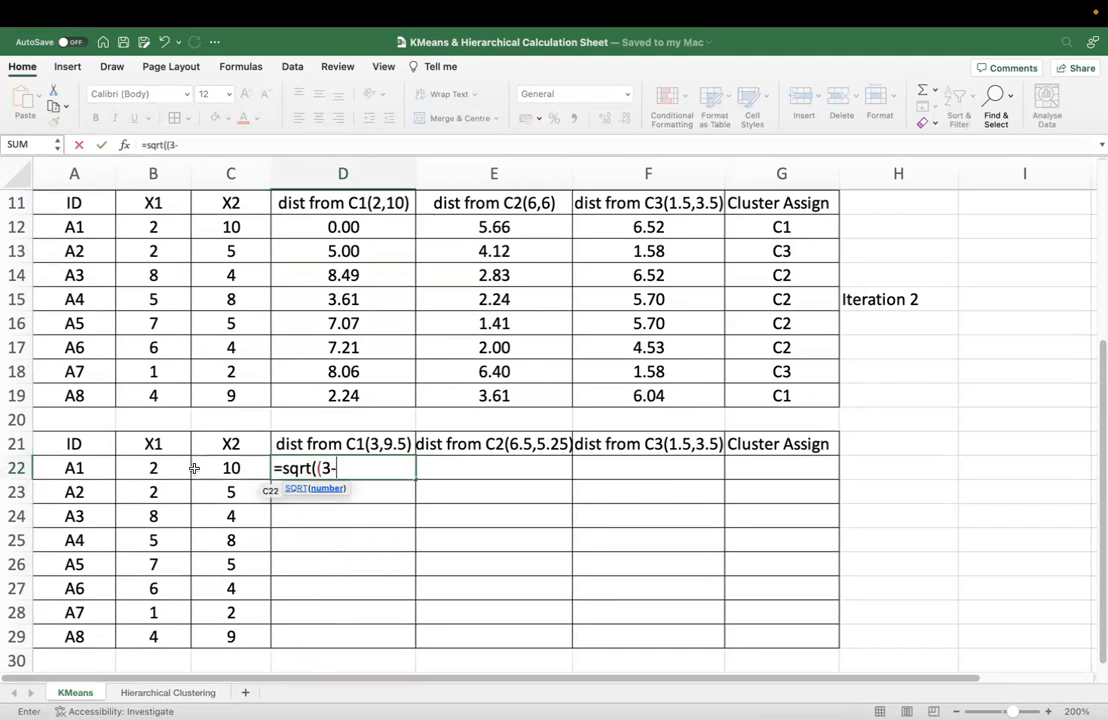
{"action": "left_click", "coordinate": [159, 467]}
{"action": "type", "text": ")^2+(9.5-"}
{"action": "left_click", "coordinate": [220, 468]}
{"action": "type", "text": ")^2"}
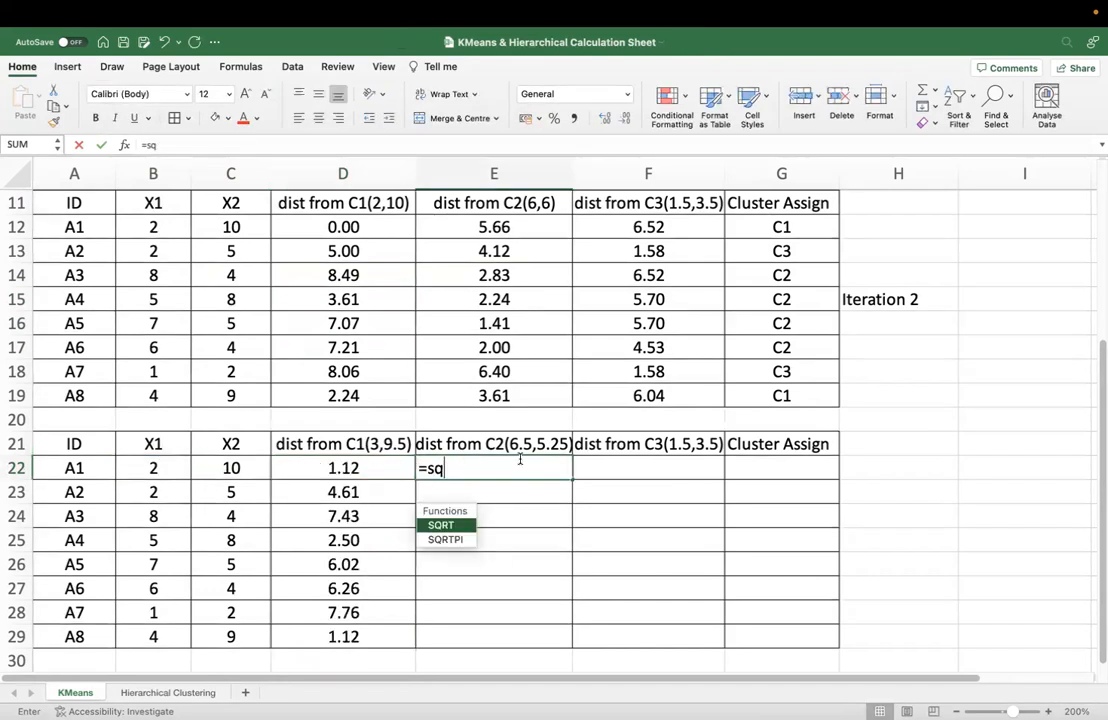
Enter the C2 distance formula =sqrt((6.5-B22)^2+(5.25-C22)^2) in E22 and fill it down to E29.
{"action": "type", "text": "rt"}
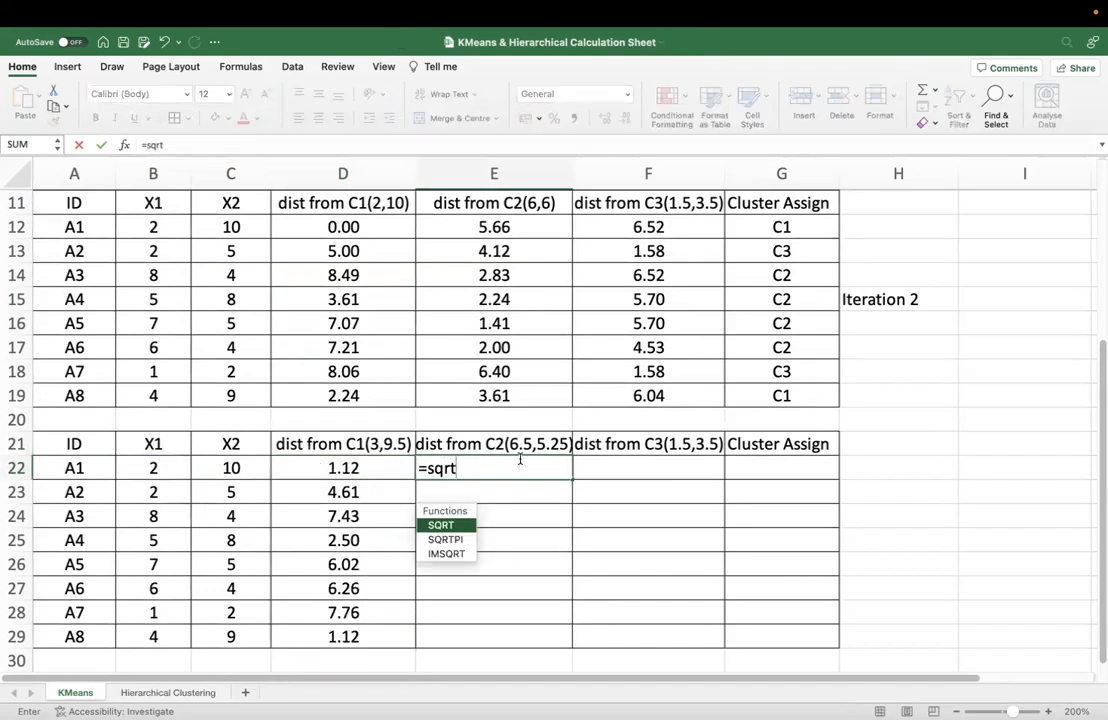
{"action": "type", "text": "((6.5-"}
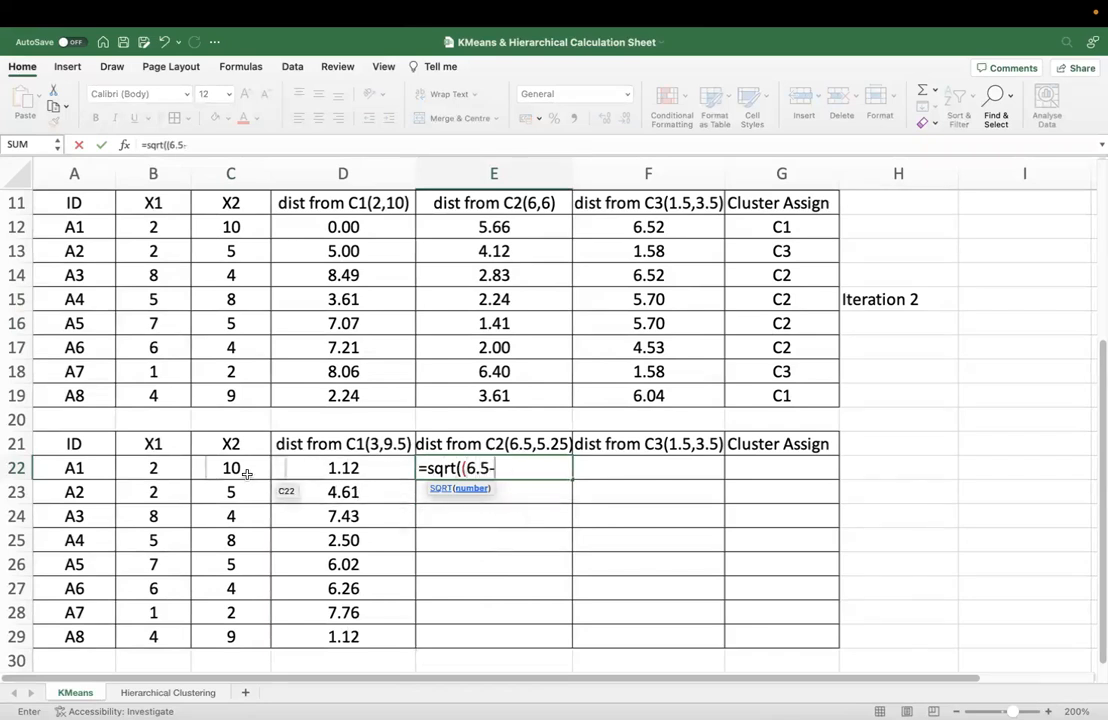
{"action": "left_click", "coordinate": [168, 472]}
{"action": "type", "text": ")^2+("}
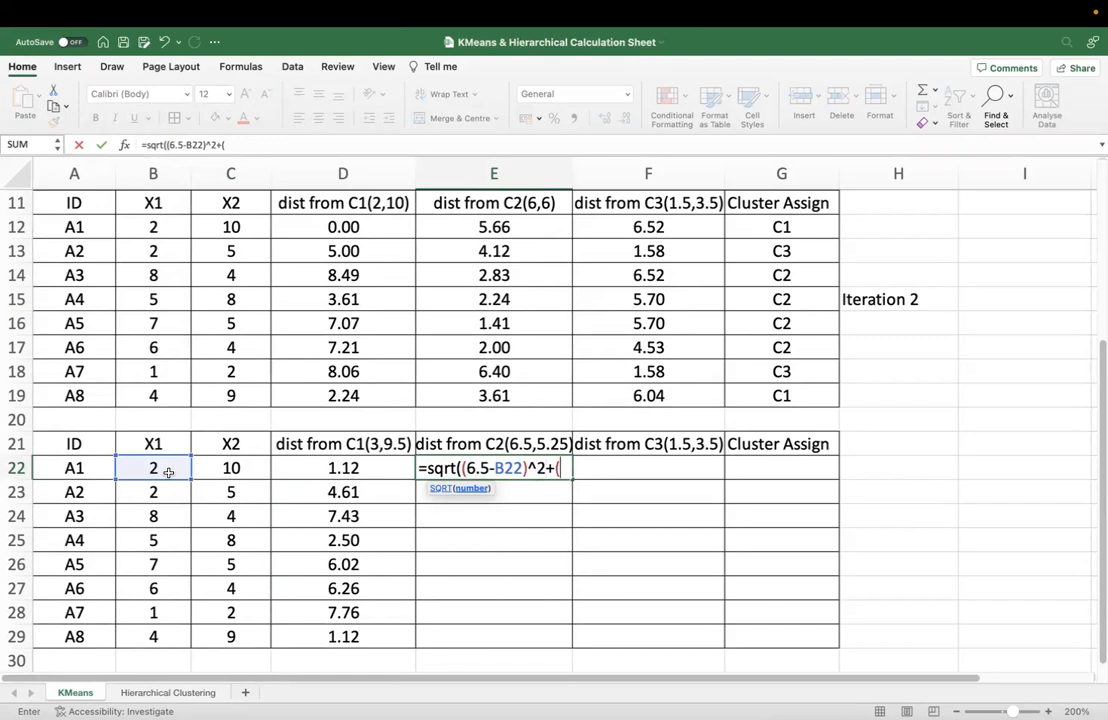
{"action": "type", "text": "5.25-"}
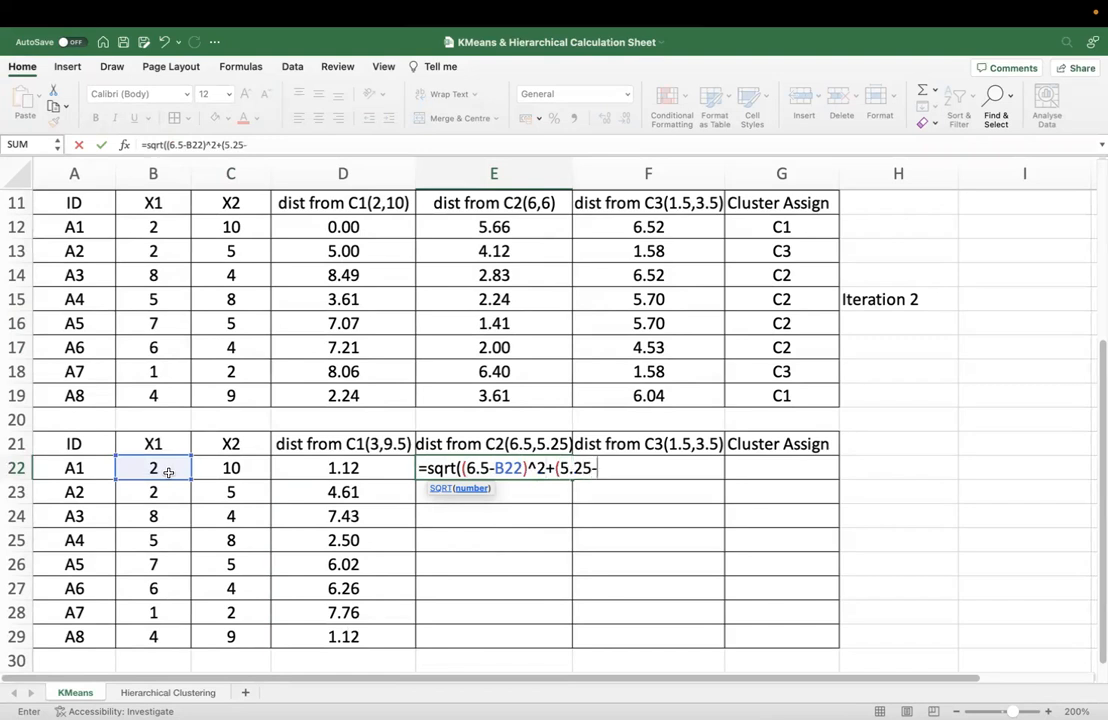
{"action": "left_click", "coordinate": [232, 469]}
{"action": "type", "text": ")^2)"}
Enter the C3 distance formula =sqrt((1.5-B22)^2+(3.5-C22)^2) in F22 and fill it down to F29.
{"action": "left_click", "coordinate": [648, 470]}
{"action": "type", "text": "=sqrt"}
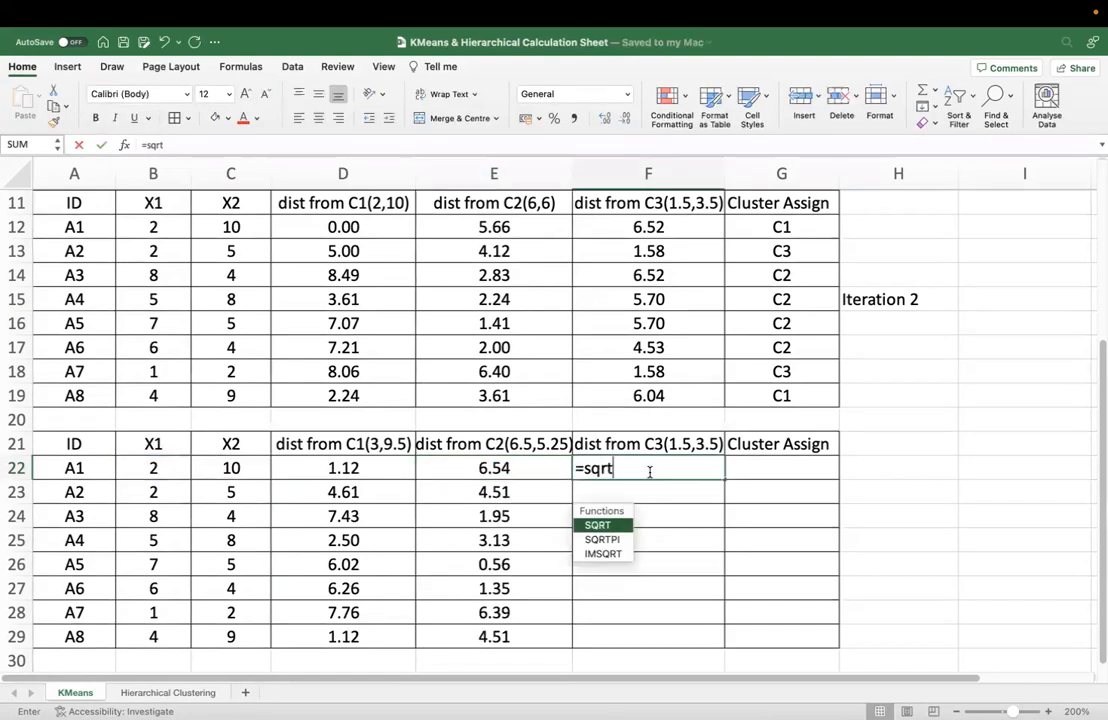
{"action": "type", "text": "((1.5-"}
{"action": "key", "text": "BackSpace"}
{"action": "type", "text": ".5-"}
{"action": "left_click", "coordinate": [179, 466]}
{"action": "type", "text": ")^2"}
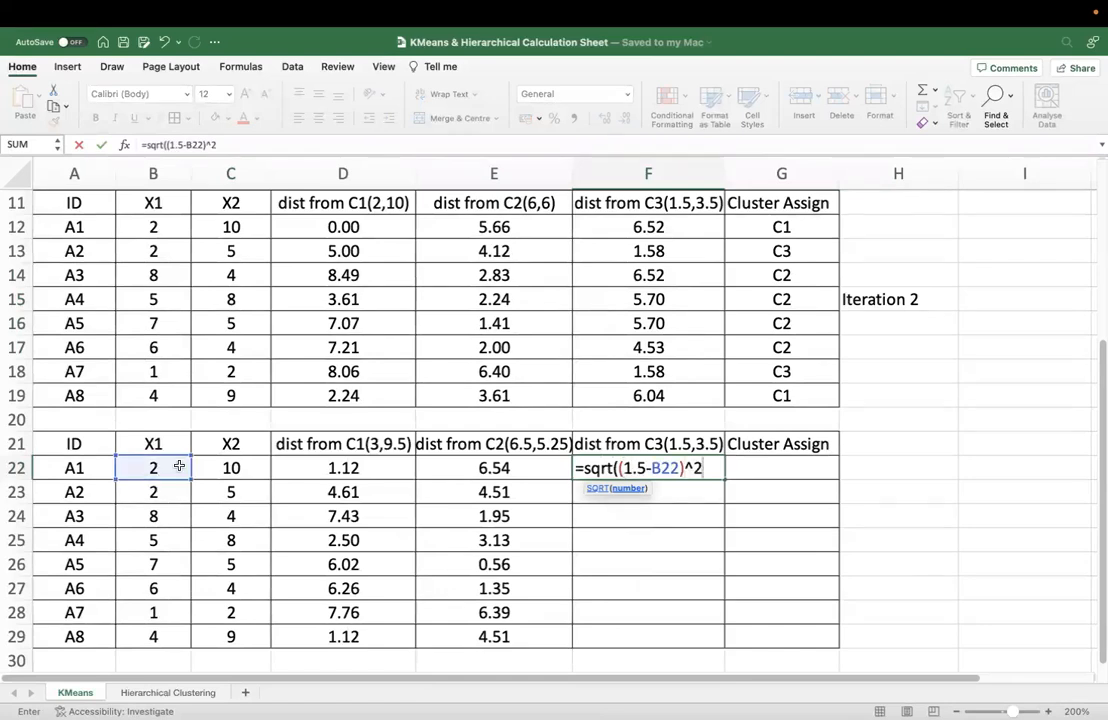
{"action": "type", "text": "+(3.5-"}
{"action": "left_click", "coordinate": [224, 470]}
{"action": "type", "text": ")^2)"}
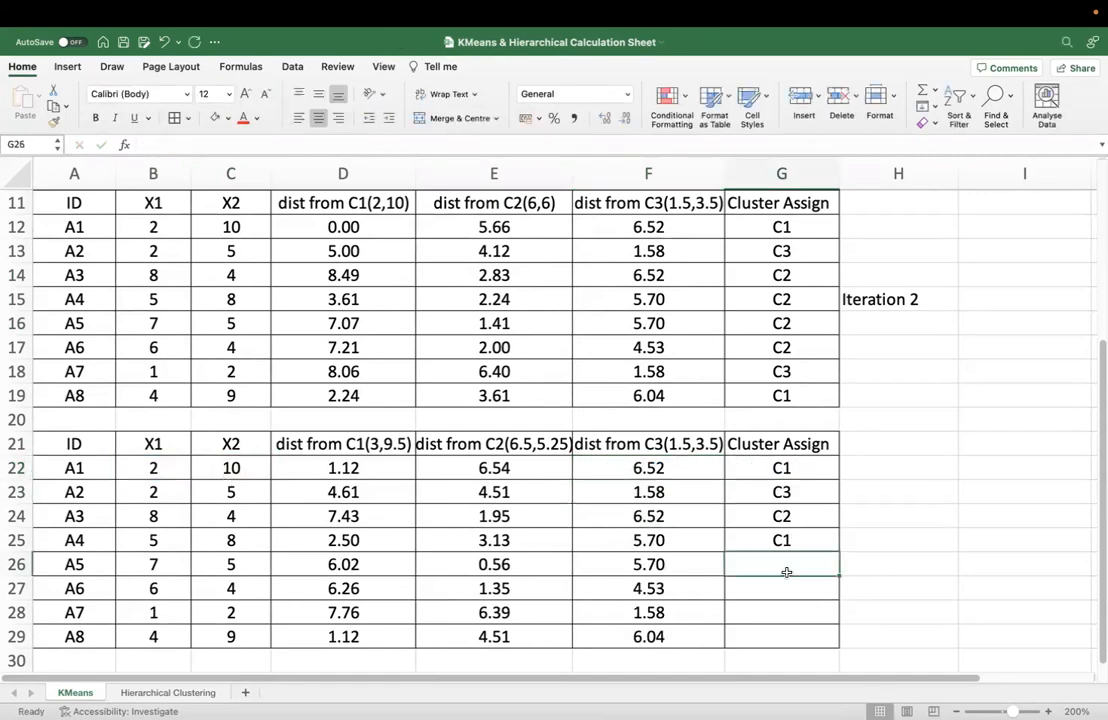
Assign clusters C2, C2, C3 and C1 to A5 through A8 in G26:G29, and label the table Iteration 3 in H25.
{"action": "type", "text": "C2"}
{"action": "key", "text": "Return"}
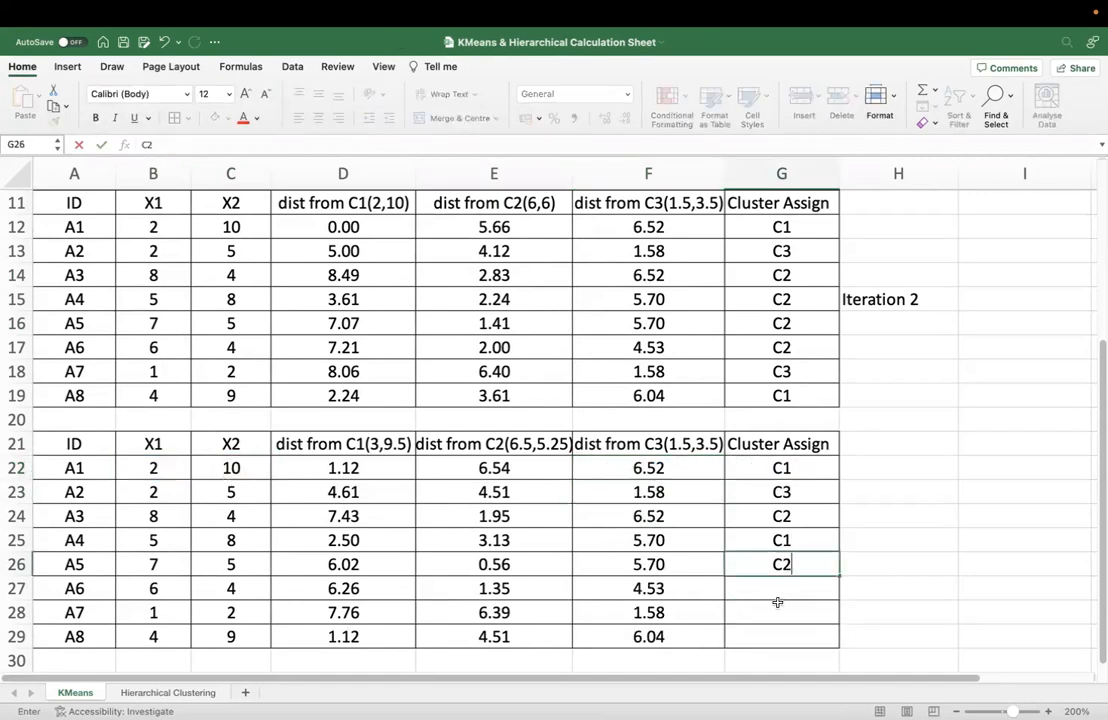
{"action": "type", "text": "C2"}
{"action": "key", "text": "Return"}
{"action": "type", "text": "C3"}
{"action": "key", "text": "Return"}
{"action": "type", "text": "C1"}
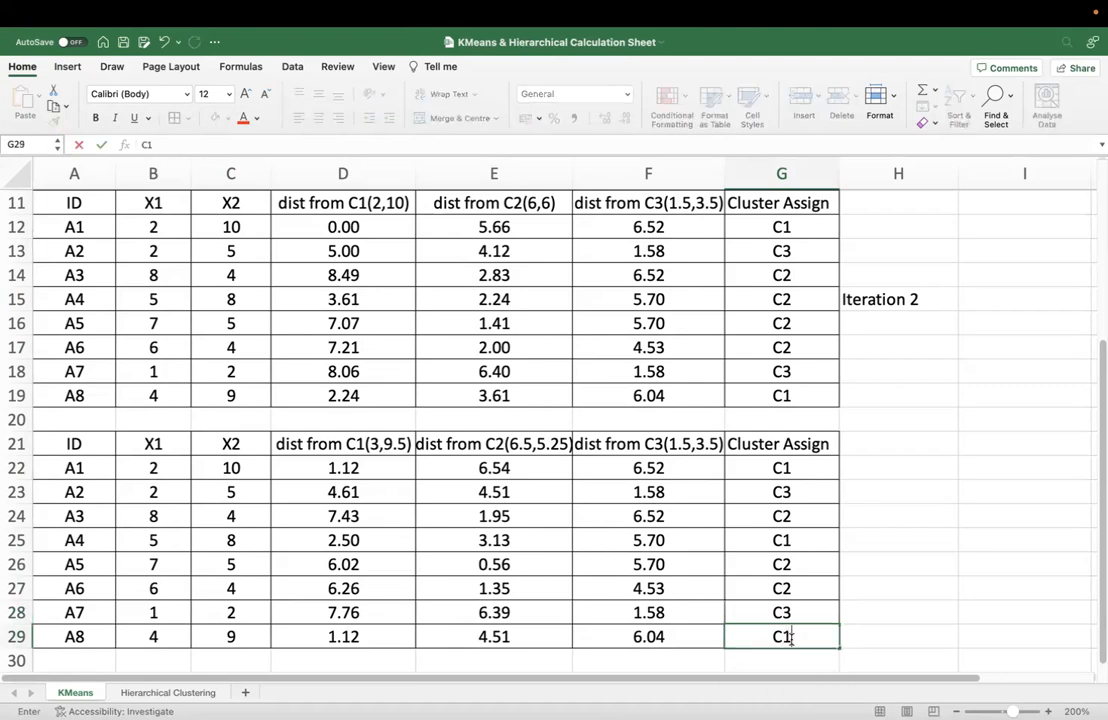
{"action": "left_click", "coordinate": [939, 571]}
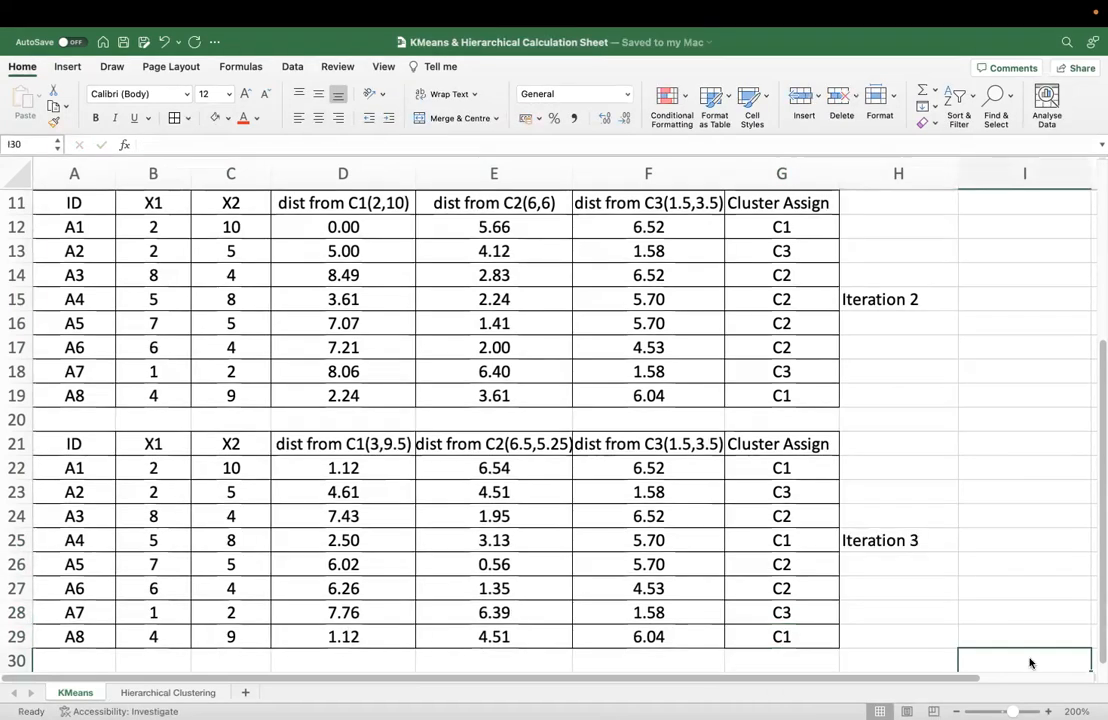
Copy the ID, X1 and X2 block A21:C29 and paste it at A31 for the next iteration.
{"action": "left_click_drag", "start_coordinate": [74, 443], "coordinate": [228, 633]}
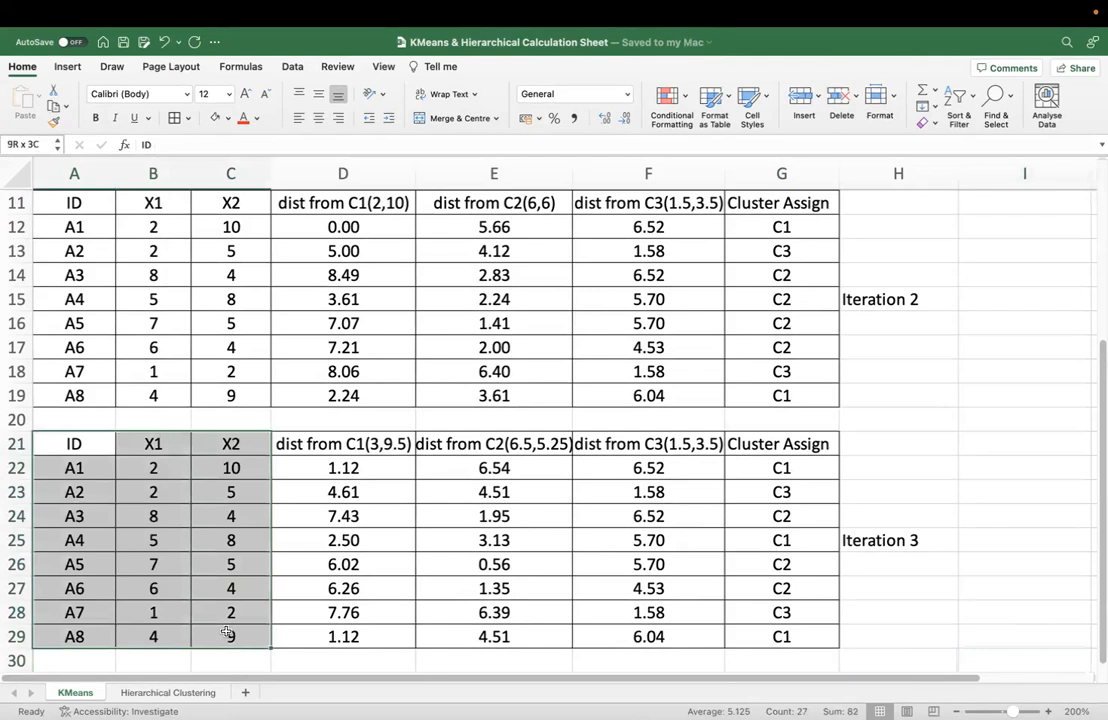
{"action": "key", "text": "super+c"}
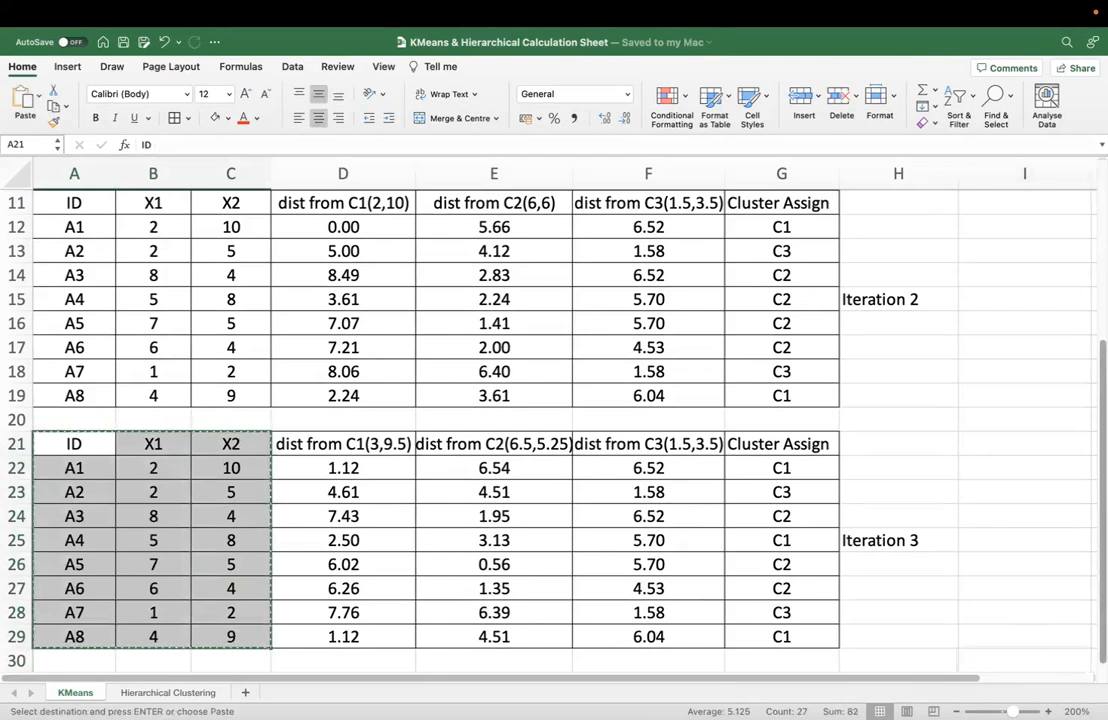
{"action": "scroll", "coordinate": [80, 665], "scroll_direction": "down", "scroll_amount": 1}
{"action": "left_click", "coordinate": [85, 660]}
{"action": "key", "text": "super+v"}
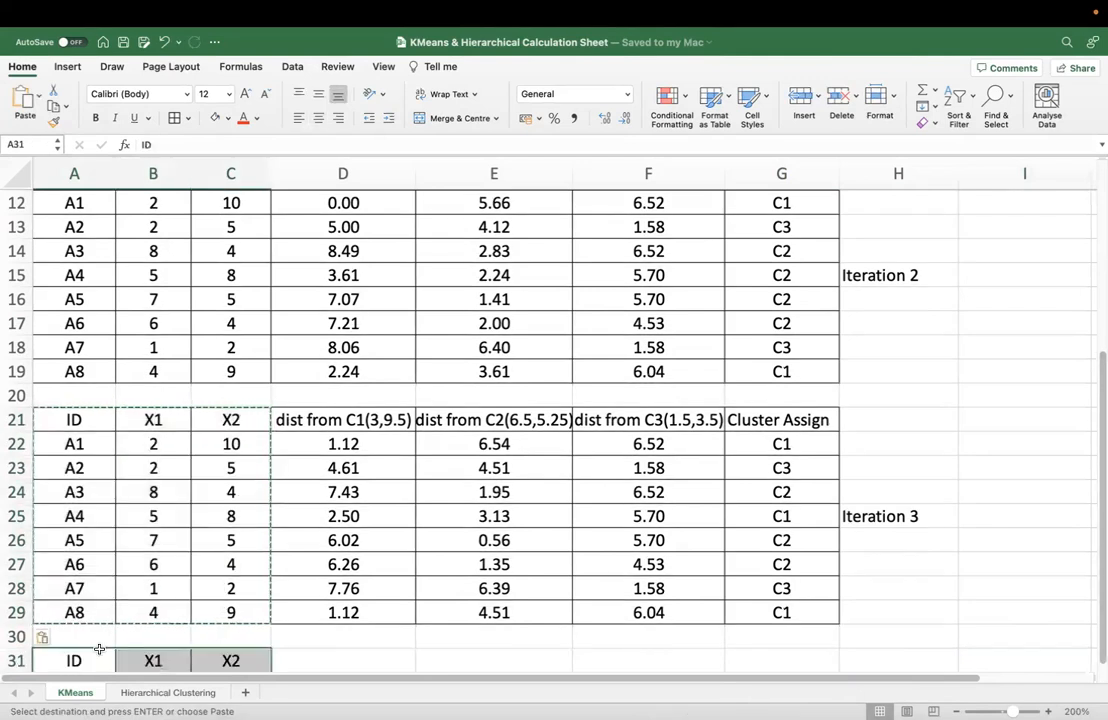
Enter the header dist from C1(3.67,9) in D31, taking the centroid from the averages of points A1, A4 and A8.
{"action": "scroll", "coordinate": [399, 452], "scroll_direction": "down", "scroll_amount": 3}
{"action": "left_click", "coordinate": [399, 452]}
{"action": "type", "text": "dist fr"}
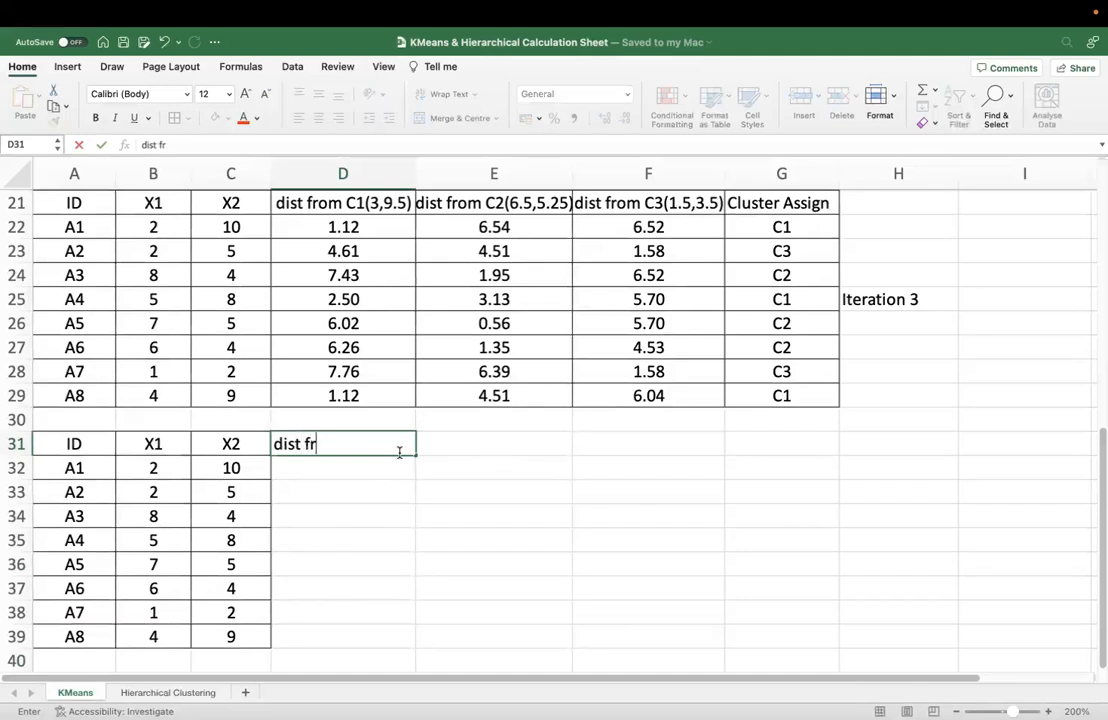
{"action": "type", "text": "om C1("}
{"action": "left_click", "coordinate": [161, 226]}
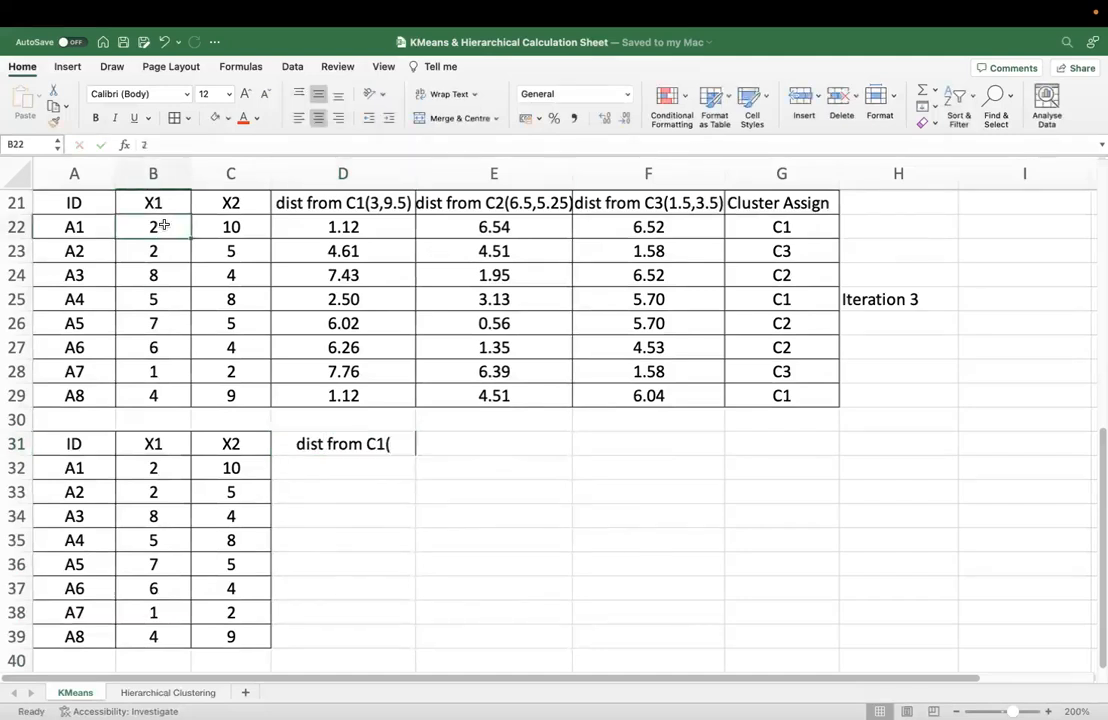
{"action": "left_click", "coordinate": [153, 299], "text": "super"}
{"action": "left_click", "coordinate": [153, 395], "text": "super"}
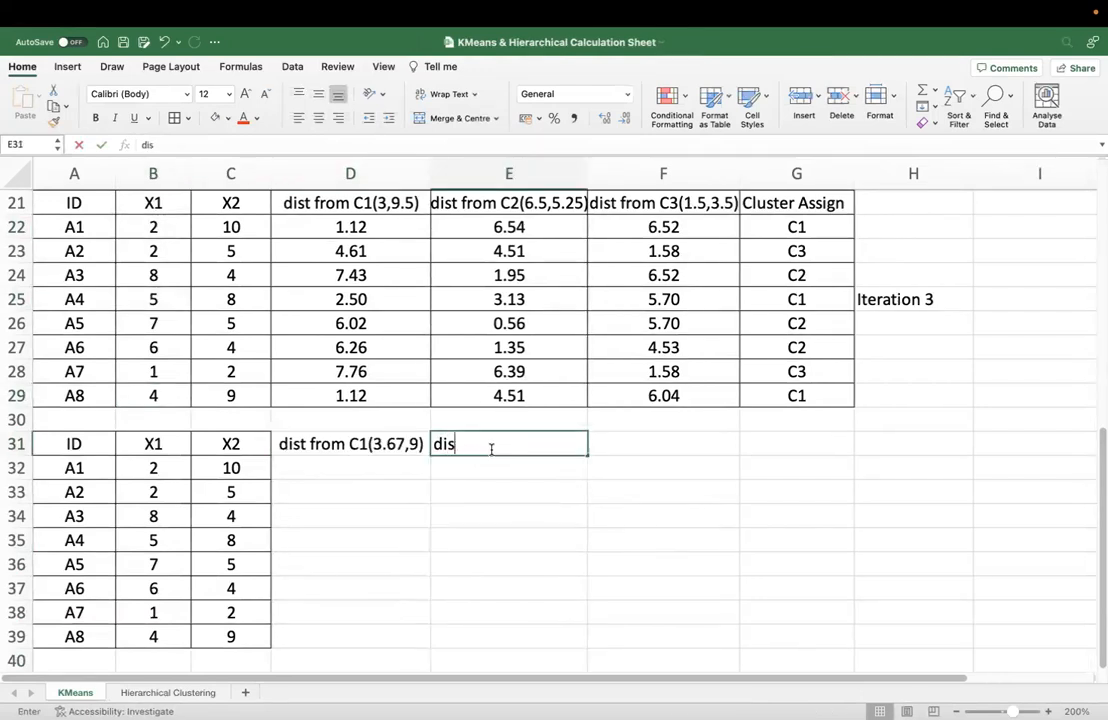
Enter the header dist from C2(7,4.33) in E31, taking the centroid from the averages of points A3, A5 and A6.
{"action": "type", "text": "t from C2("}
{"action": "left_click", "coordinate": [509, 515]}
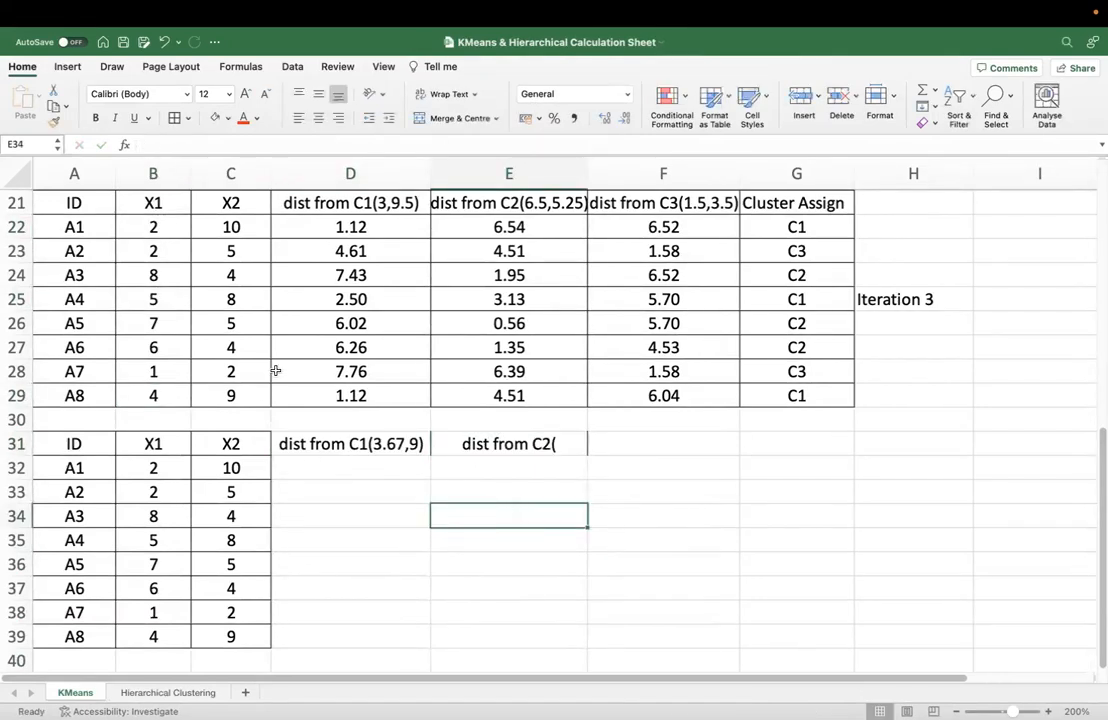
{"action": "left_click", "coordinate": [153, 275]}
{"action": "left_click_drag", "start_coordinate": [155, 323], "coordinate": [165, 348]}
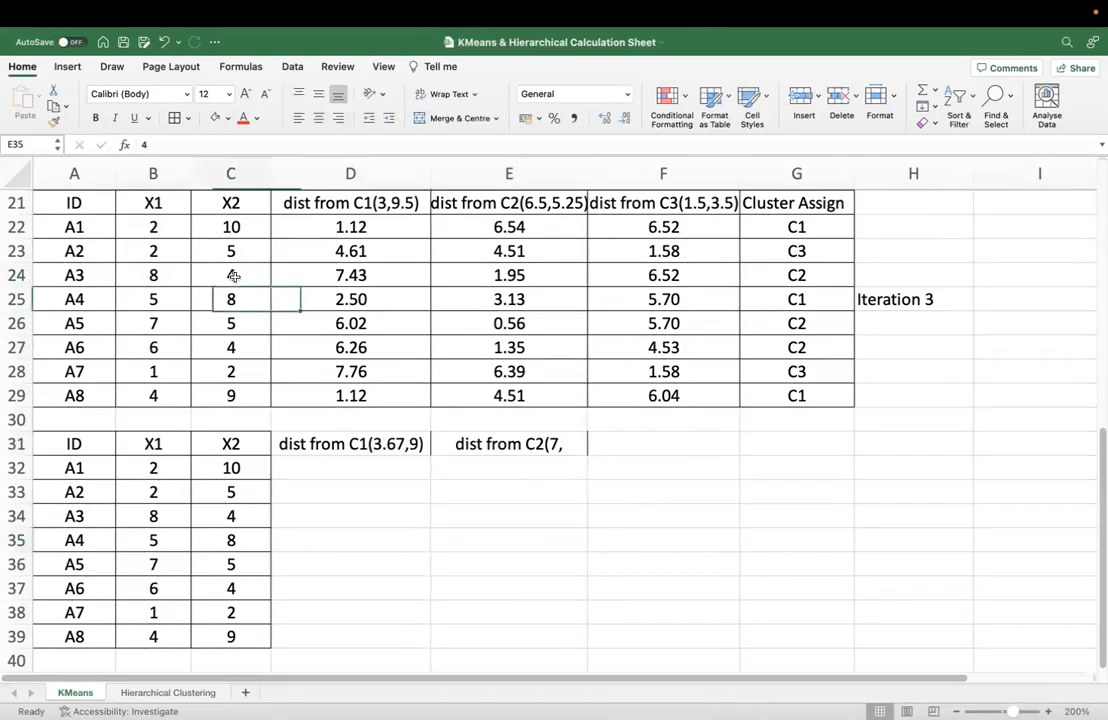
{"action": "left_click", "coordinate": [228, 277]}
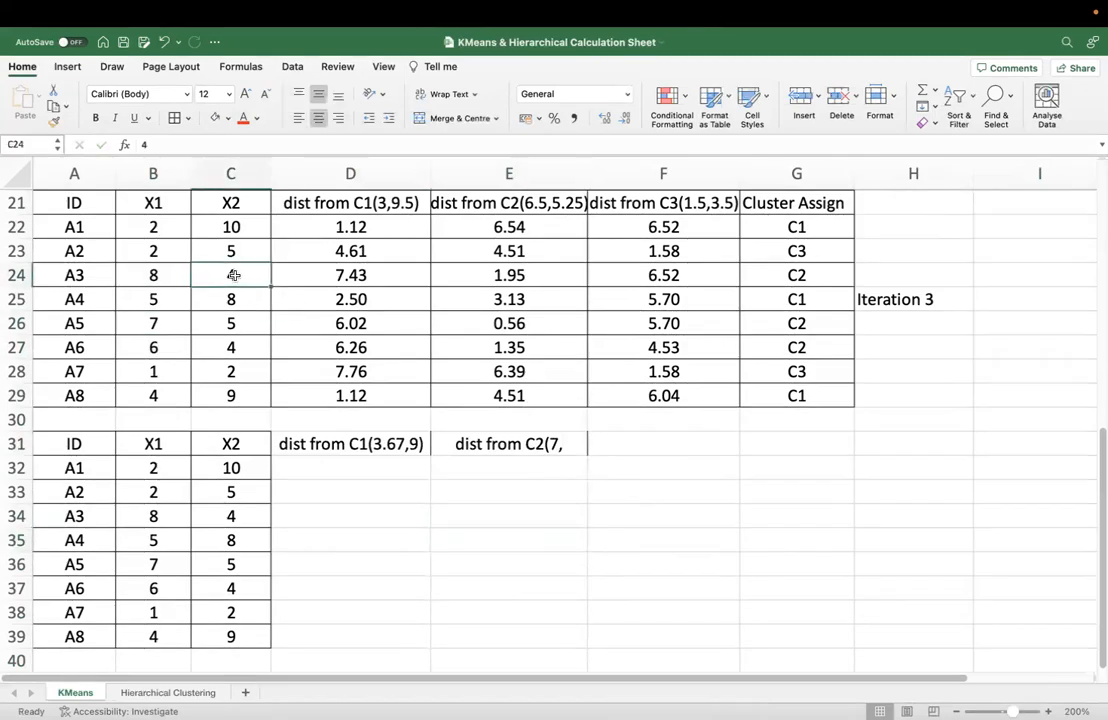
{"action": "left_click", "coordinate": [231, 347], "text": "super"}
{"action": "double_click", "coordinate": [576, 445]}
{"action": "type", "text": "4.33)"}
Enter the header dist from C3(1.5,3.5) in F31.
{"action": "left_click", "coordinate": [643, 443]}
{"action": "type", "text": "dist "}
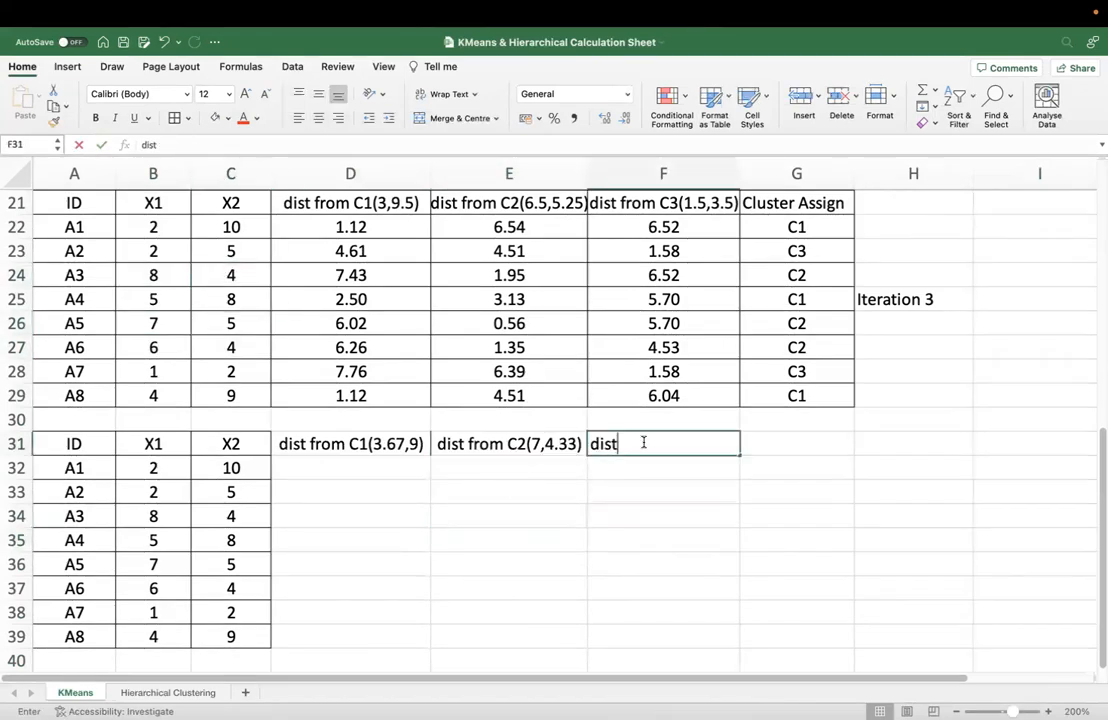
{"action": "type", "text": "from C"}
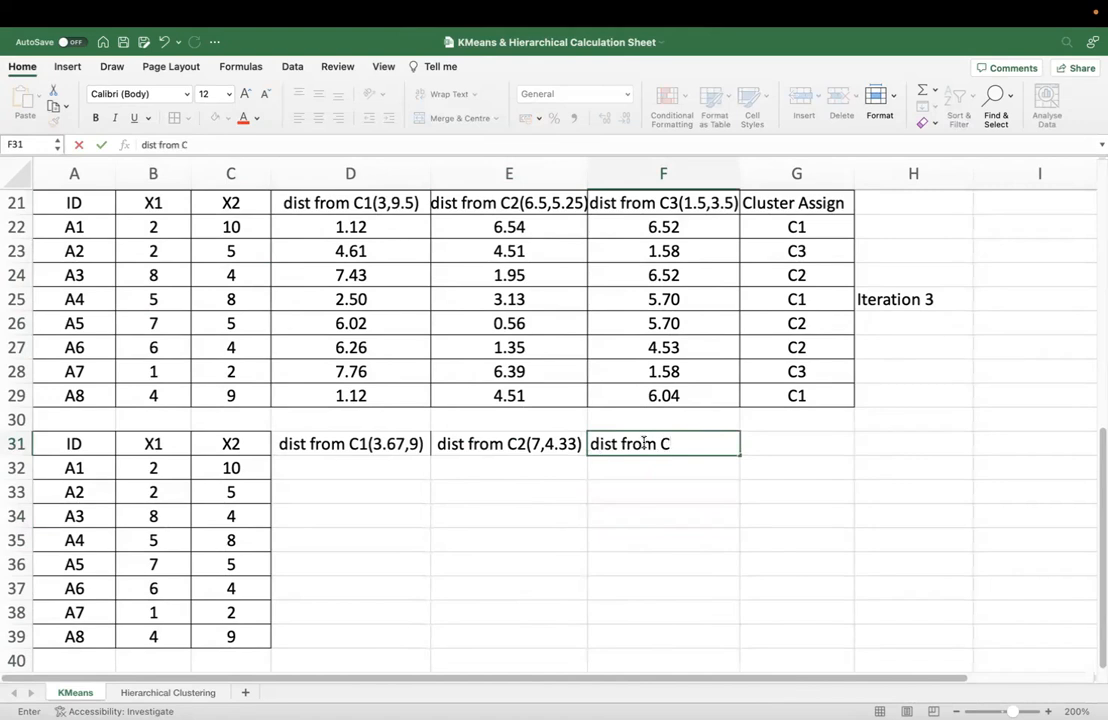
{"action": "type", "text": "3(1.5,3.5)"}
Enter the C1 distance formula =sqrt((3.67-B32)^2+(9-C32)^2) in D32 and fill it down to D39.
{"action": "left_click", "coordinate": [369, 466]}
{"action": "type", "text": "=sqrt"}
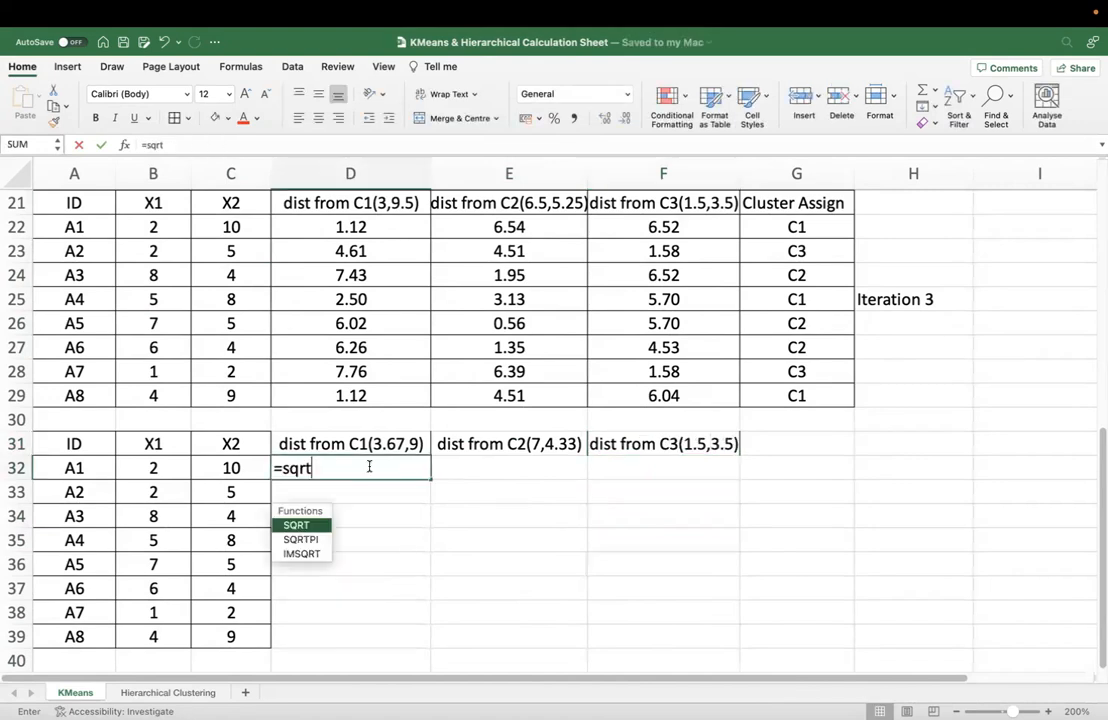
{"action": "type", "text": "((3.67-"}
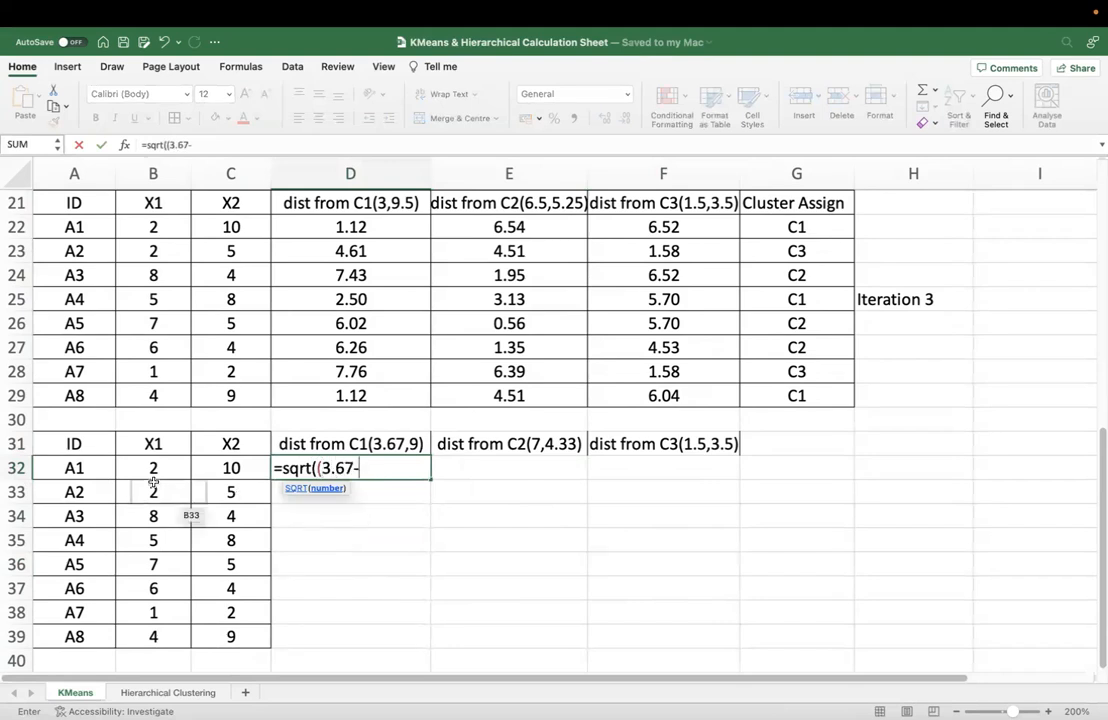
{"action": "left_click", "coordinate": [128, 468]}
{"action": "type", "text": ")^2"}
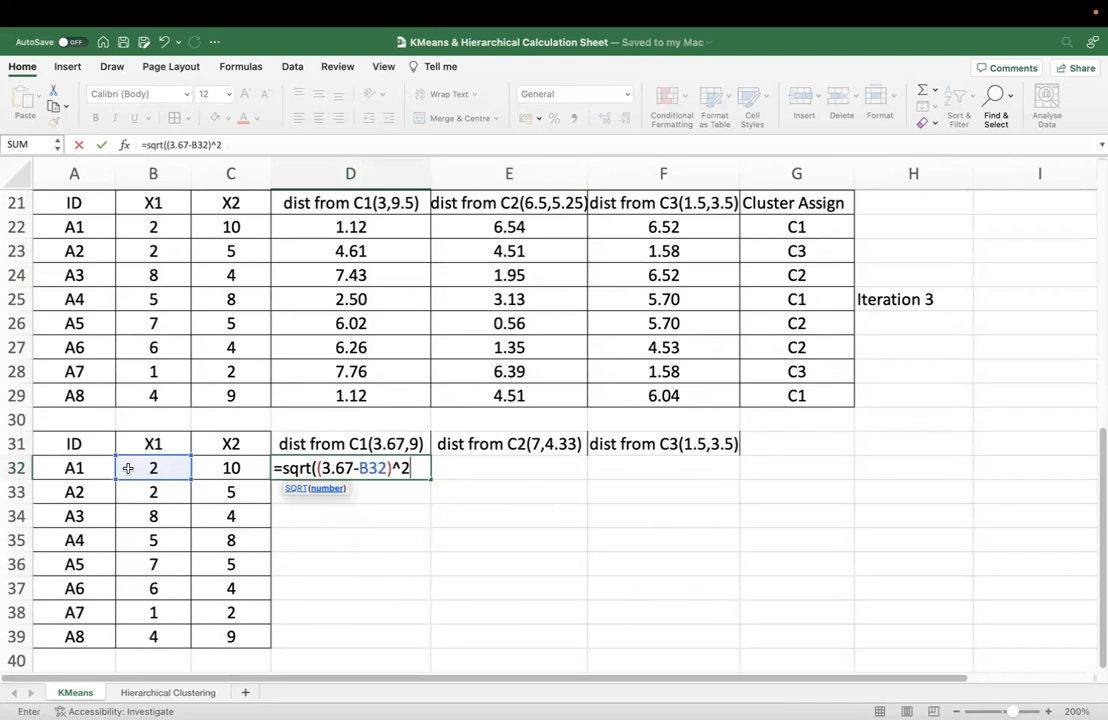
{"action": "type", "text": "+(9-"}
{"action": "left_click", "coordinate": [228, 468]}
{"action": "type", "text": ")^2)"}
{"action": "key", "text": "Return"}
Enter the C2 distance formula =sqrt((7-B32)^2+(4.33-C32)^2) in E32 and fill it down to E39.
{"action": "left_click", "coordinate": [545, 462]}
{"action": "type", "text": "="}
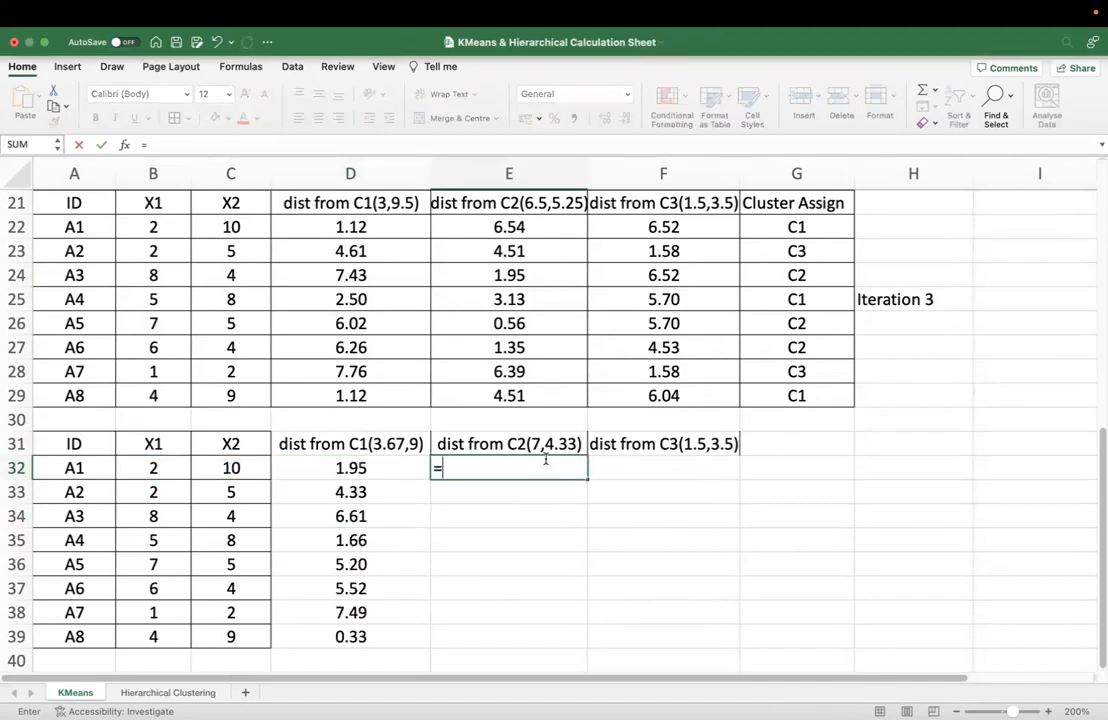
{"action": "type", "text": "sqrt(("}
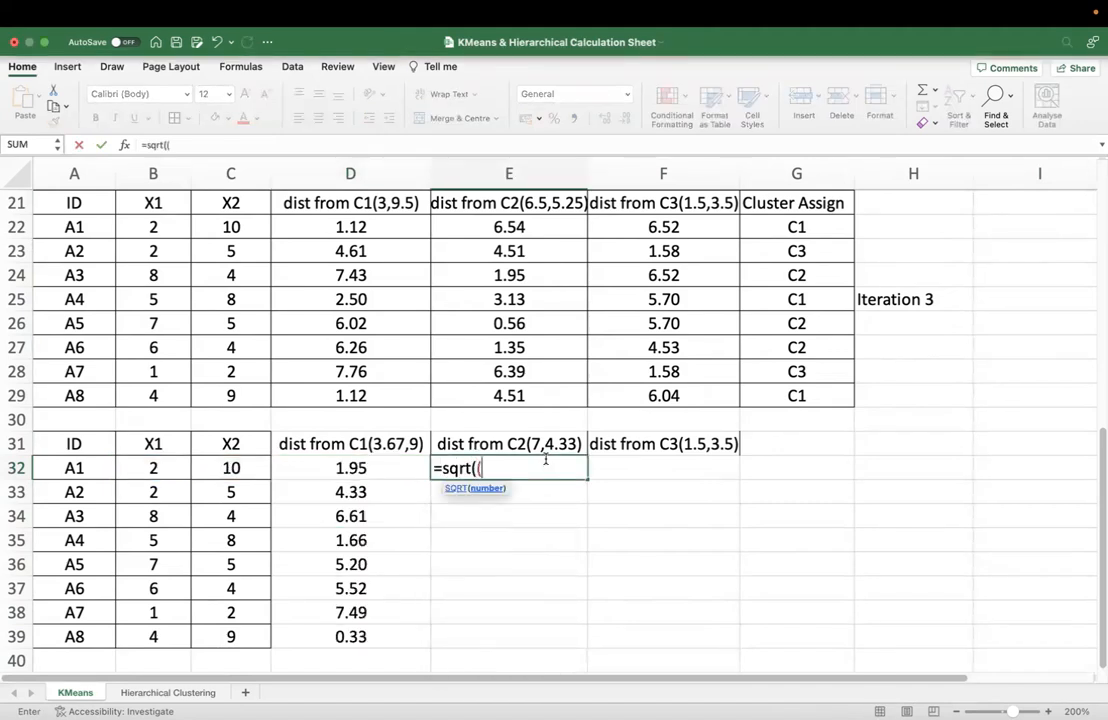
{"action": "type", "text": "7-"}
{"action": "left_click", "coordinate": [158, 468]}
{"action": "type", "text": ")^2+(4.33"}
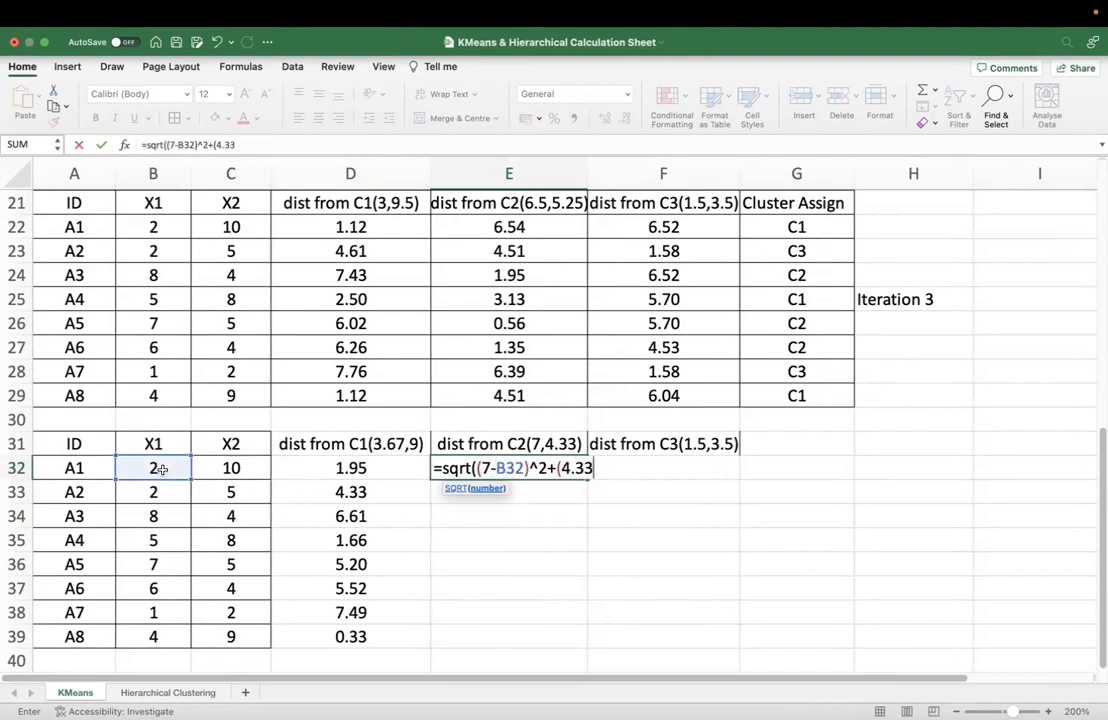
{"action": "type", "text": "-"}
{"action": "left_click", "coordinate": [232, 468]}
{"action": "type", "text": ")^2"}
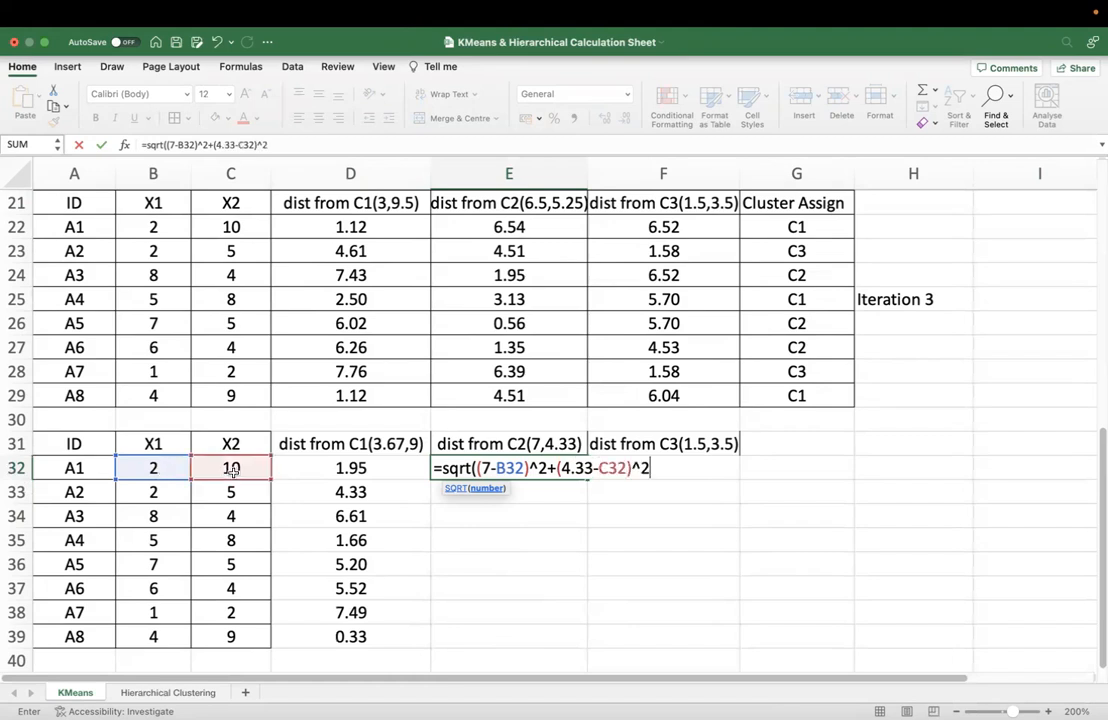
{"action": "type", "text": ")"}
{"action": "key", "text": "Return"}
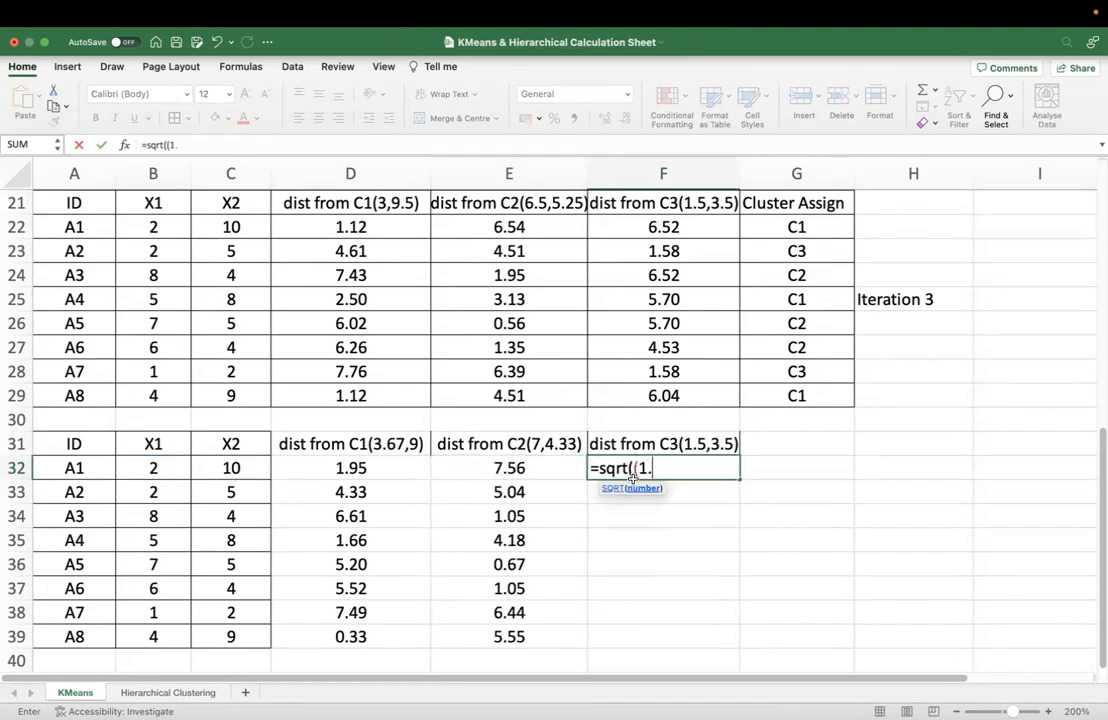
Enter the C3 distance formula =sqrt((1.5-B32)^2+(3.5-C32)^2) in F32 and fill it down to F39.
{"action": "type", "text": ".5-"}
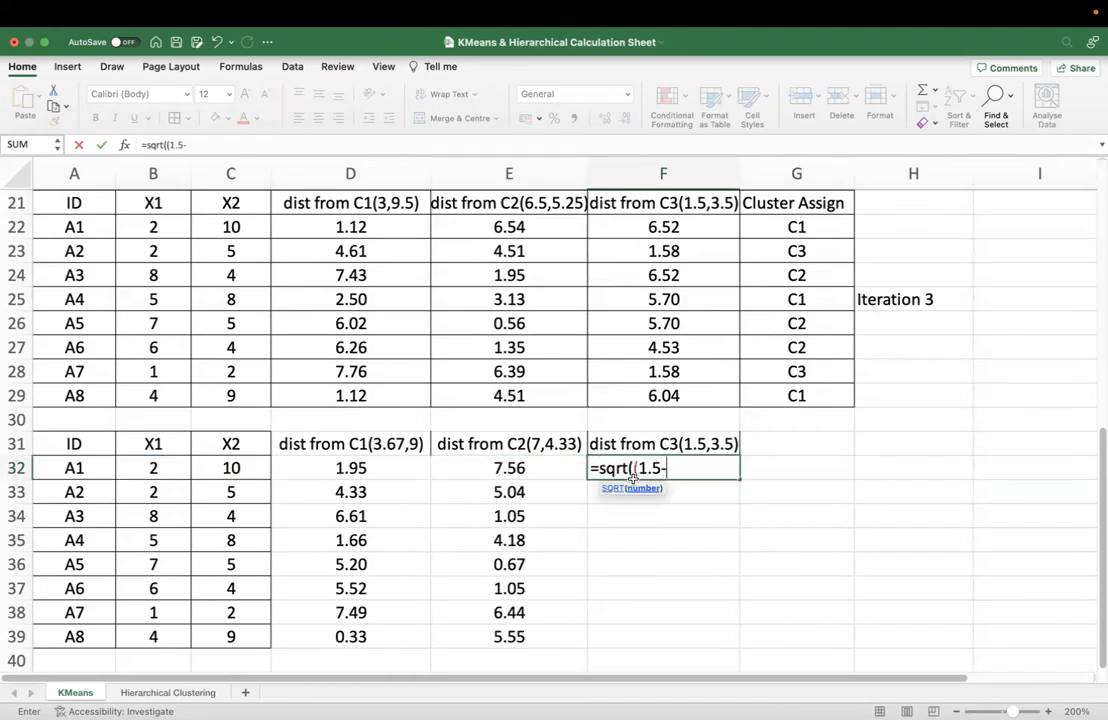
{"action": "left_click", "coordinate": [172, 468]}
{"action": "type", "text": ")^2"}
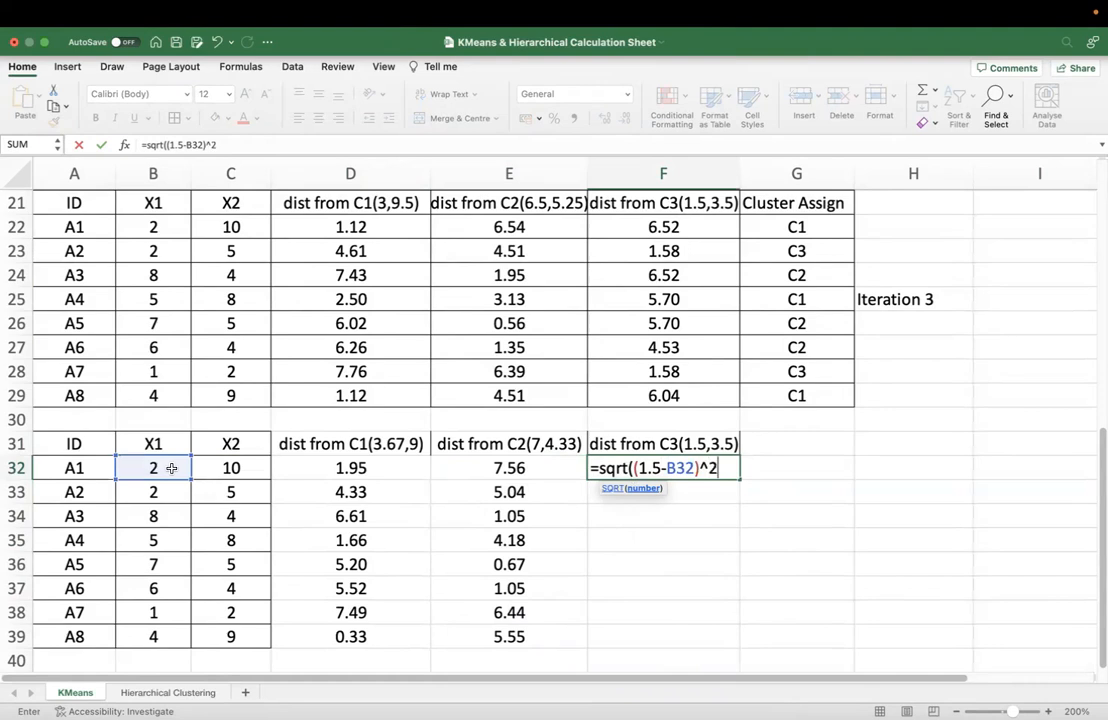
{"action": "type", "text": "+(3.5-"}
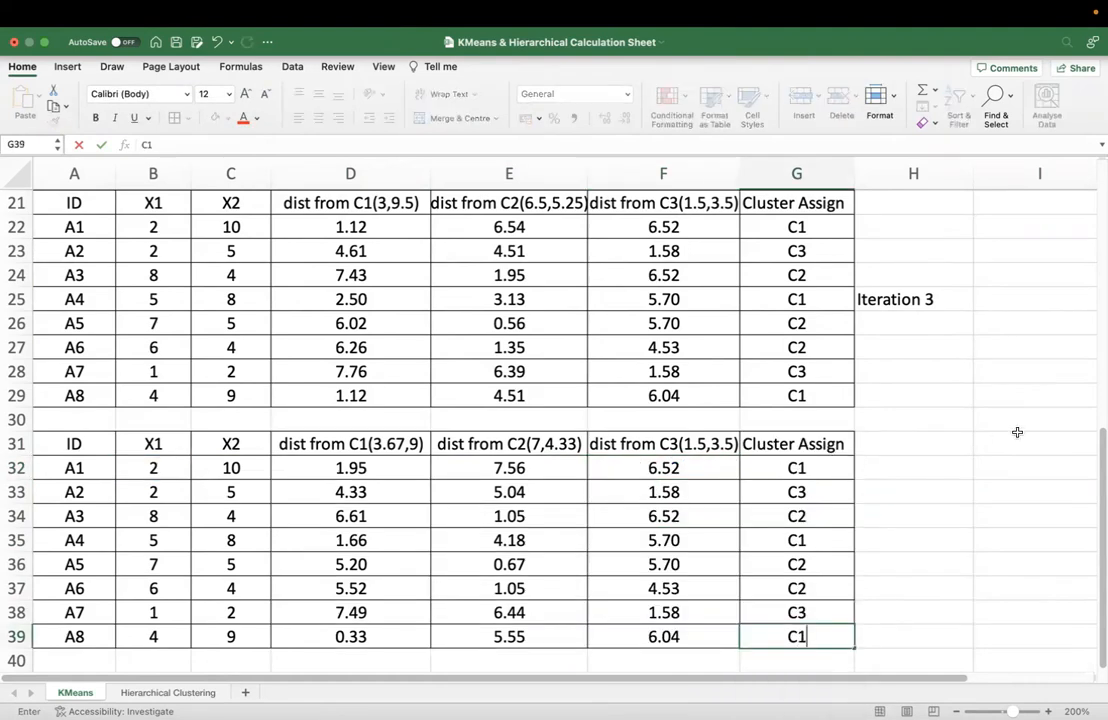
Complete the fourth table's cluster assignments with C1 for A8 and enter the note No Change in H36.
{"action": "left_click", "coordinate": [935, 520]}
{"action": "left_click", "coordinate": [962, 636]}
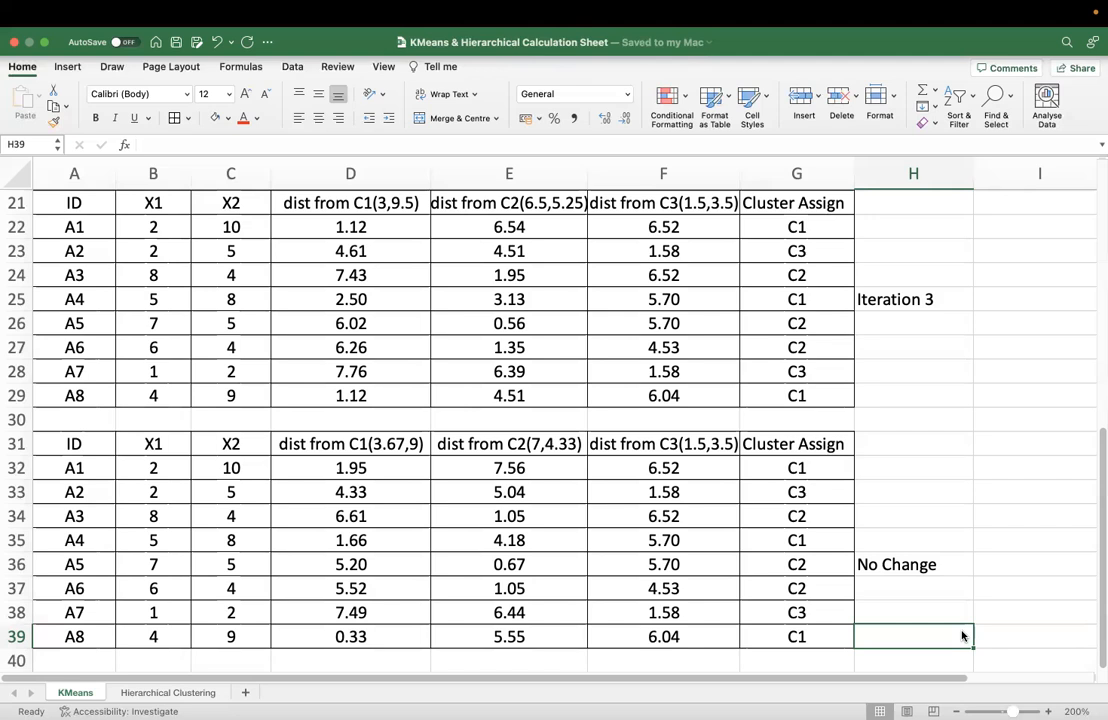
Switch to the Untitled1 Jupyter notebook and go to the empty cell below the malldata.head() output.
{"action": "mouse_move", "coordinate": [1076, 717]}
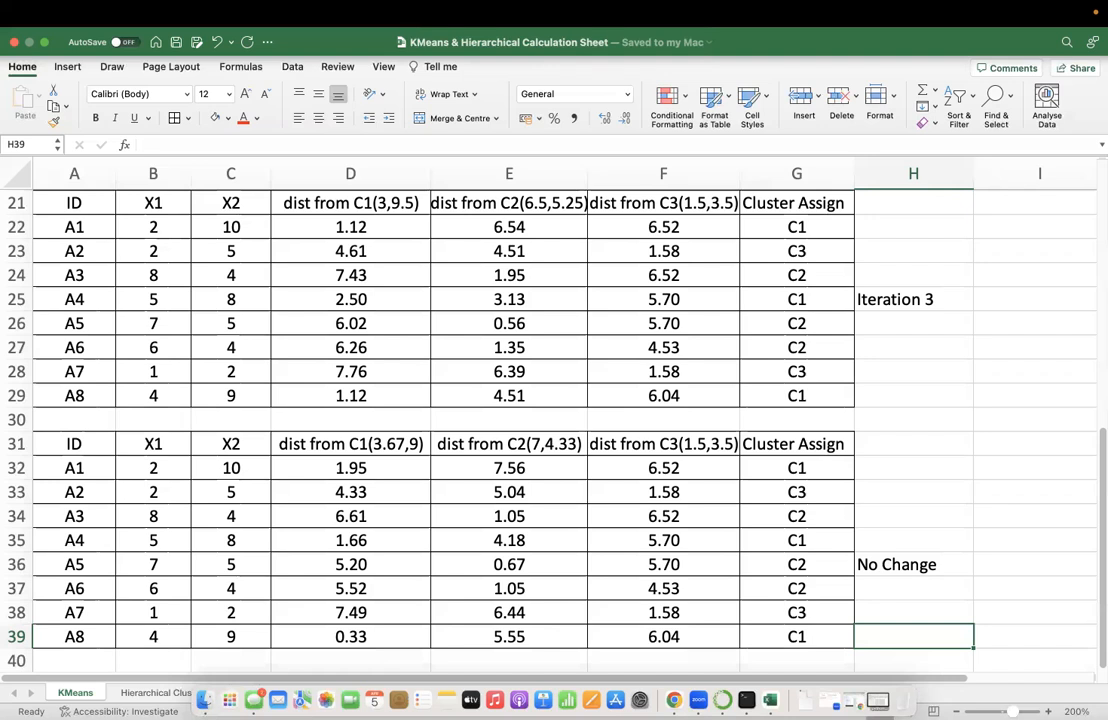
{"action": "key", "text": "ctrl+Left"}
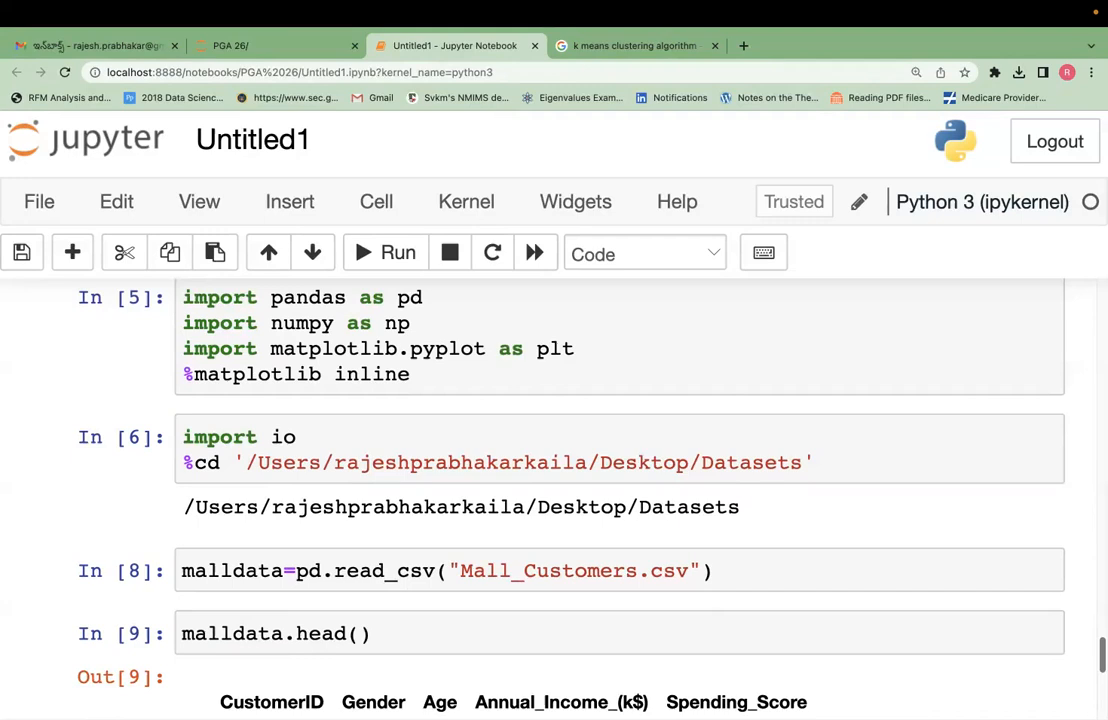
{"action": "scroll", "coordinate": [619, 498], "scroll_direction": "down", "scroll_amount": 3}
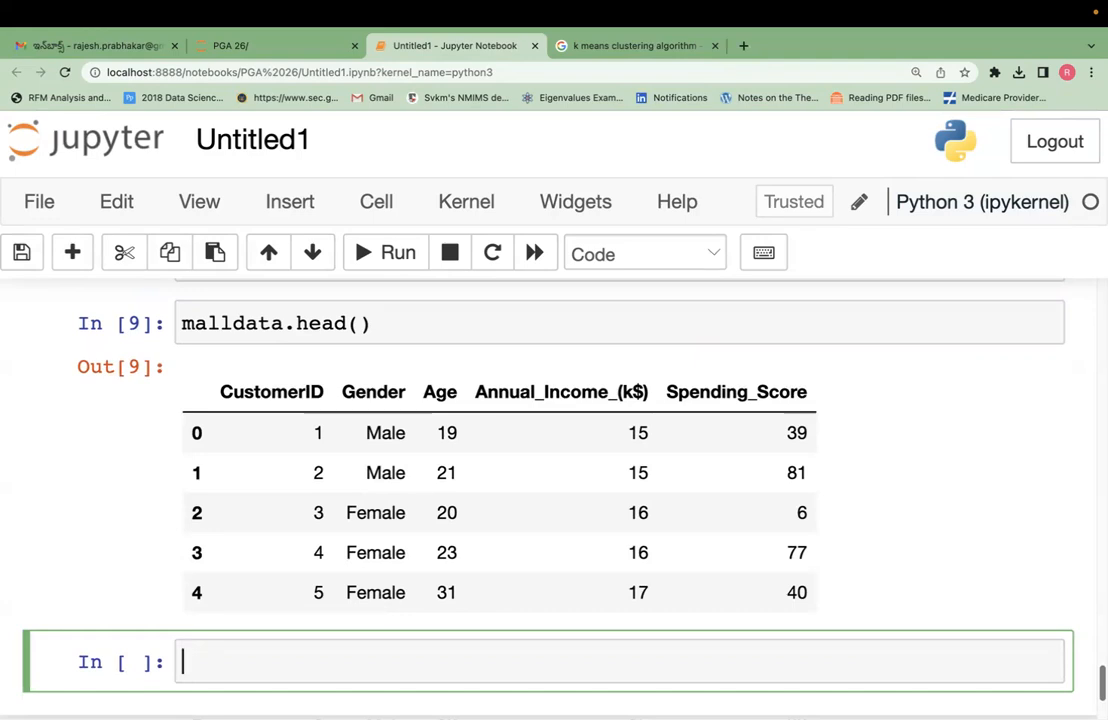
Write malldata=pd.get_dummies(malldata,columns=['Gender']) in the empty cell to dummy-encode the Gender column.
{"action": "type", "text": "malldata="}
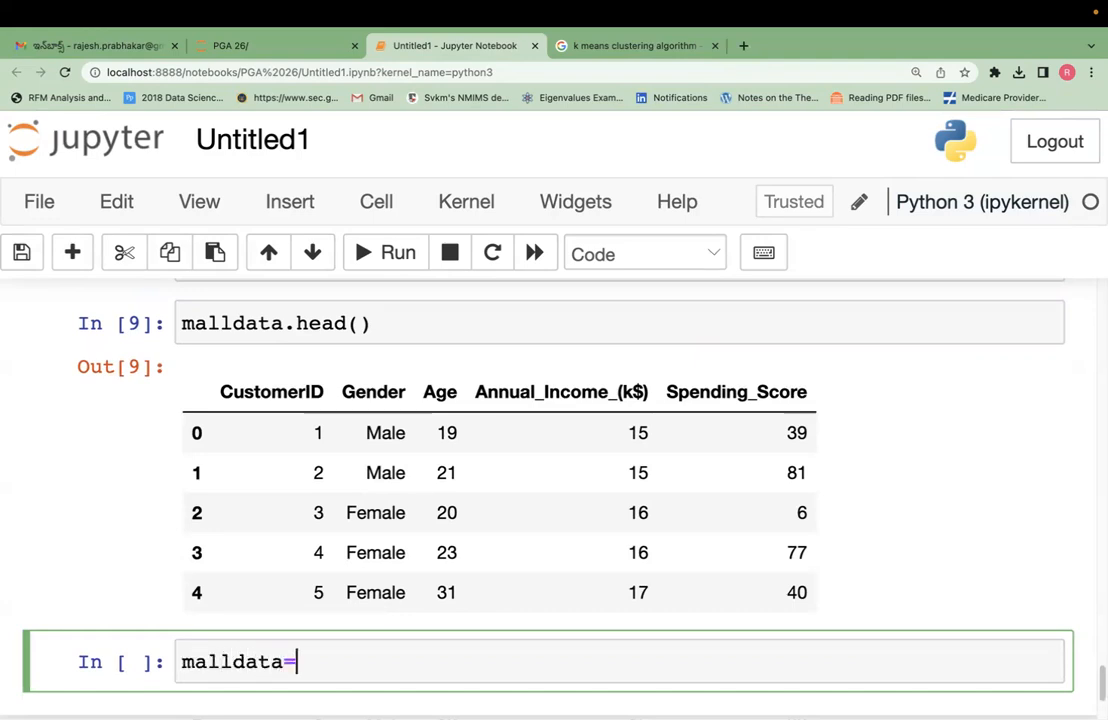
{"action": "type", "text": "pd.get"}
{"action": "key", "text": "Tab"}
{"action": "key", "text": "Return"}
{"action": "type", "text": "(malldata,"}
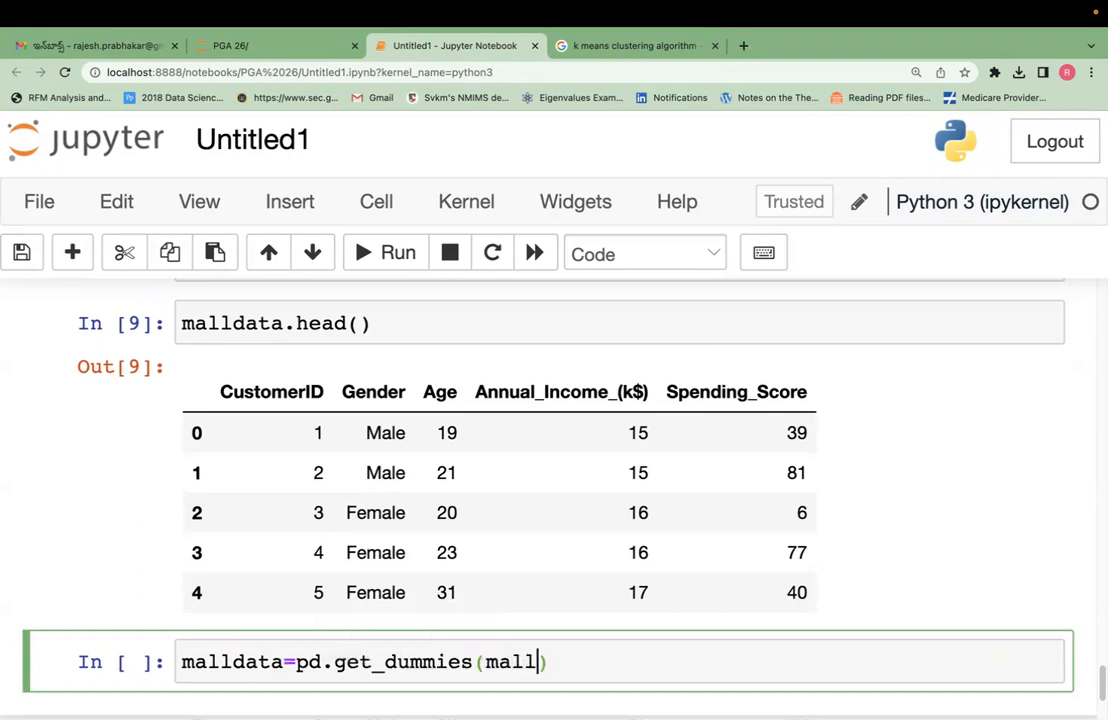
{"action": "type", "text": "col"}
{"action": "key", "text": "Tab"}
{"action": "key", "text": "Return"}
{"action": "type", "text": "['"}
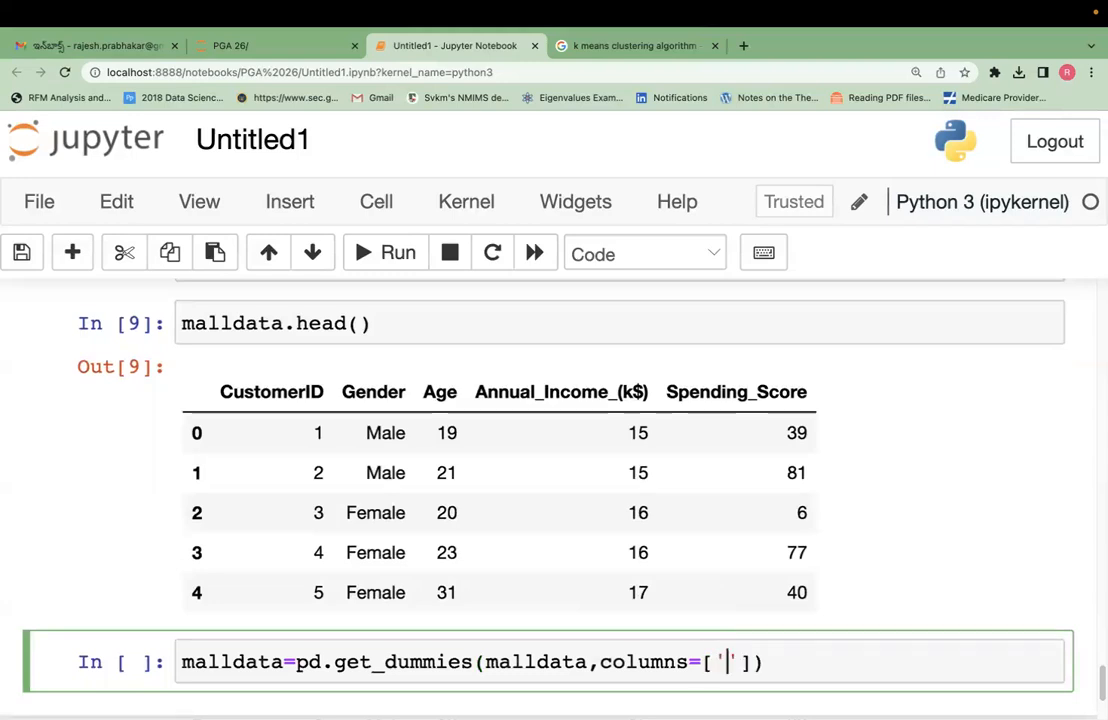
{"action": "type", "text": "Gender"}
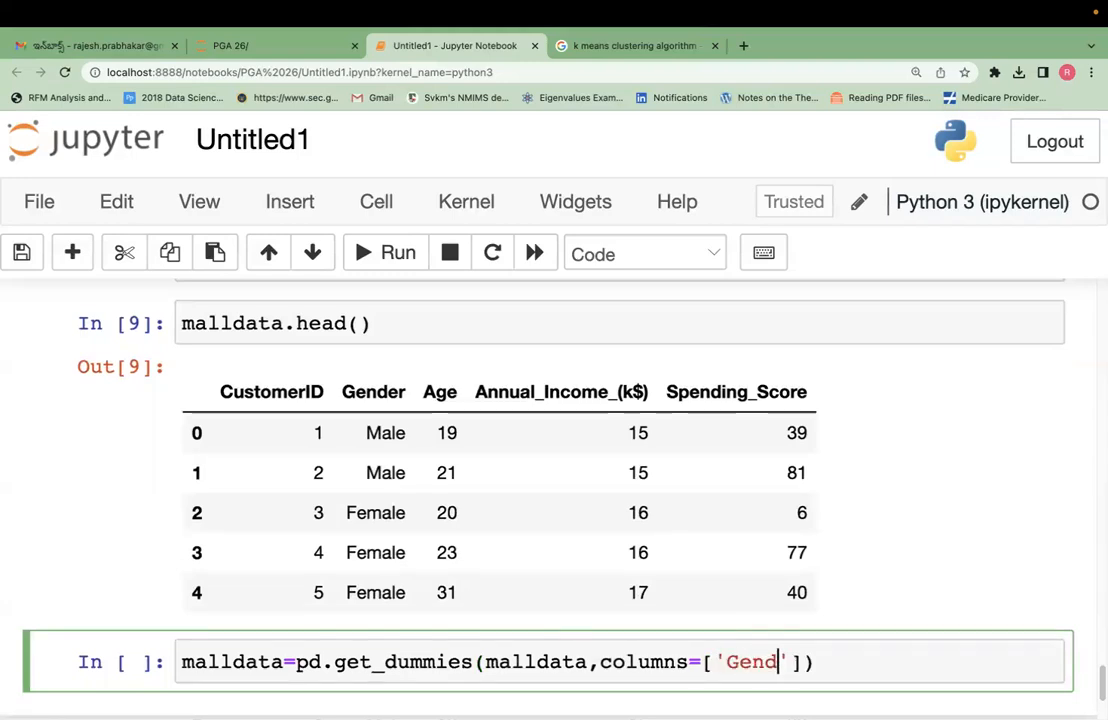